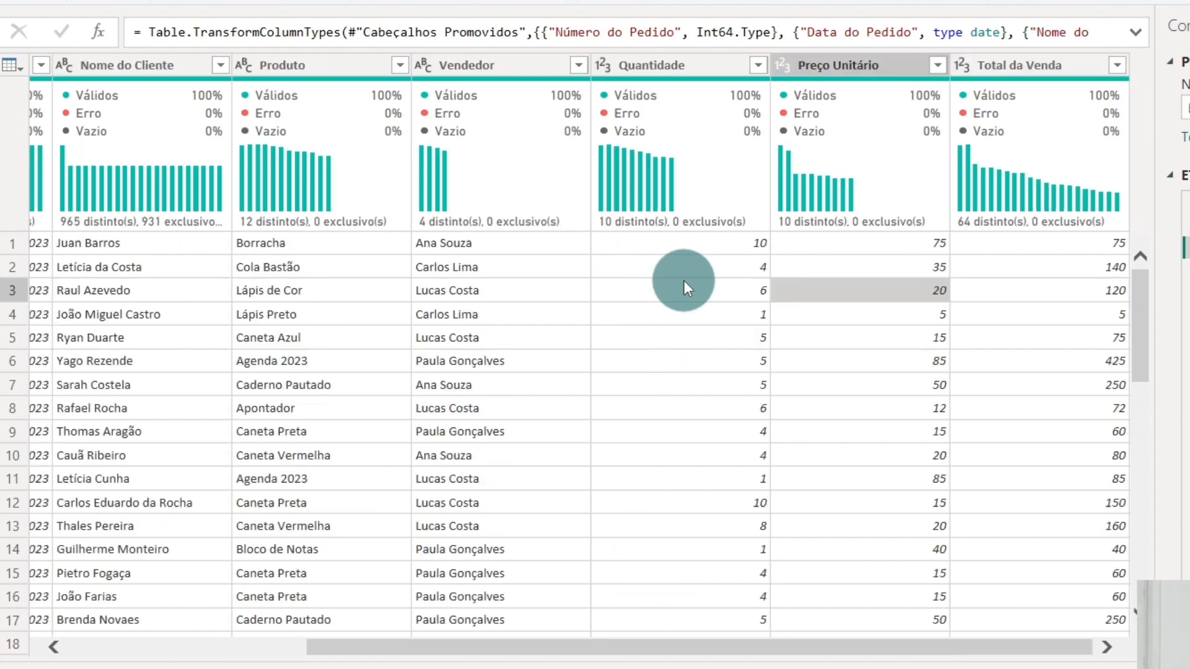
# - Look through the order rows and all columns of the base_vendas table, from Número do Pedido to Total da Venda
pyautogui.press('Left')
pyautogui.press('Left')
pyautogui.press('Left')
pyautogui.press('Left')
pyautogui.press('Left')
pyautogui.press('Left')
pyautogui.press('Left')
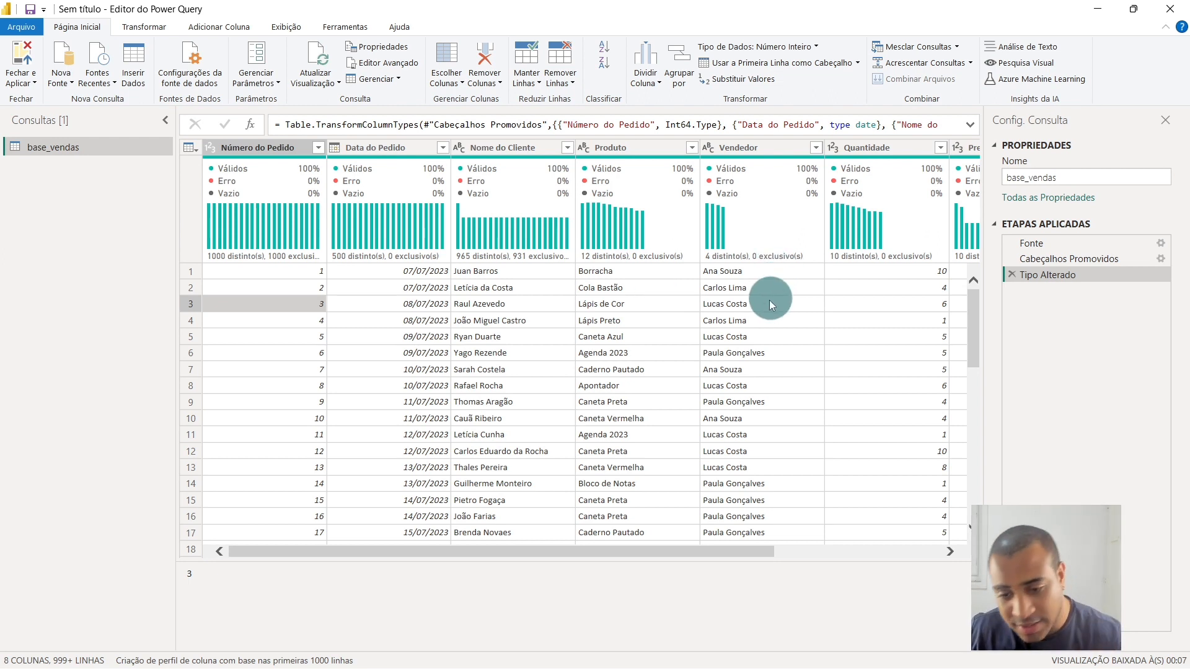
pyautogui.scroll(-3, 768, 300)
pyautogui.click(763, 335)
pyautogui.scroll(-3, 763, 343)
pyautogui.click(773, 318)
pyautogui.scroll(6, 775, 320)
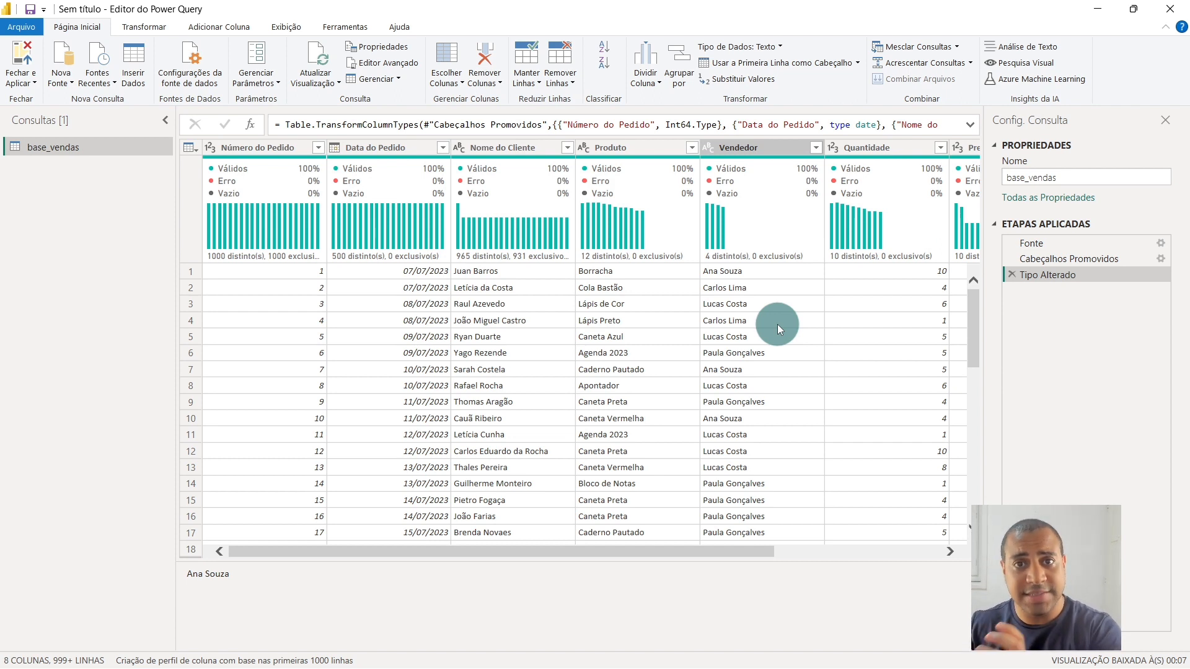
pyautogui.click(795, 551)
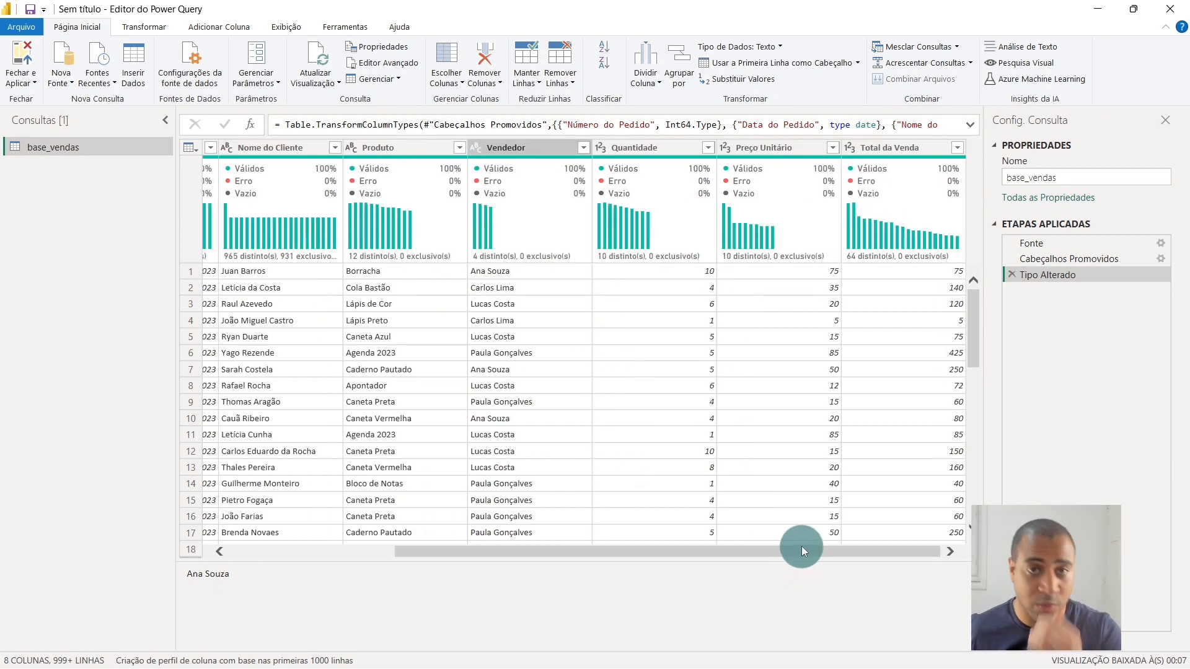
pyautogui.click(578, 375)
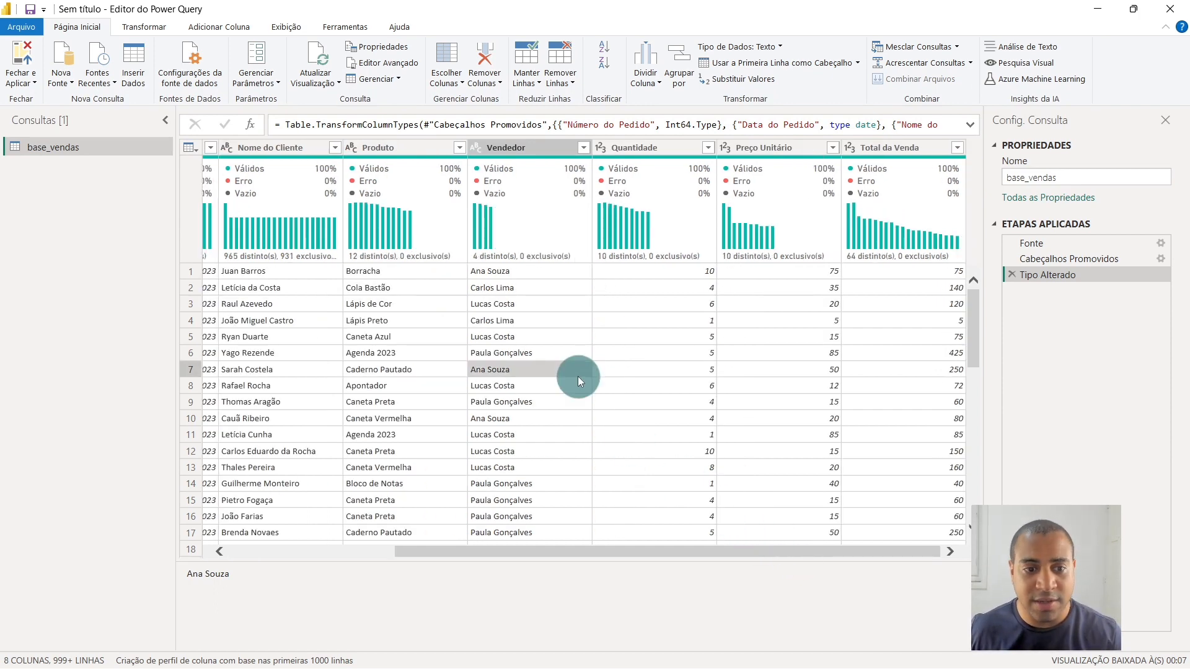
pyautogui.press('Left')
pyautogui.press('Left')
pyautogui.press('Left')
pyautogui.press('Left')
pyautogui.press('Left')
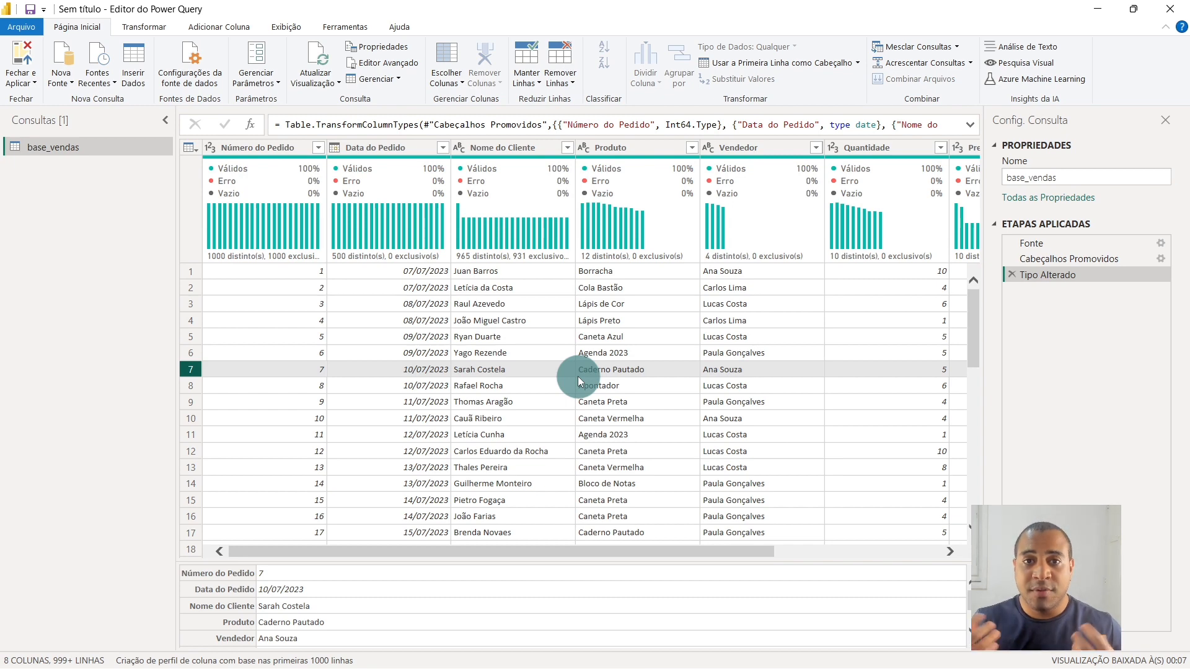
# - Examine the column statistics and value distribution of Data do Pedido and Número do Pedido
pyautogui.click(412, 152)
pyautogui.click(415, 303)
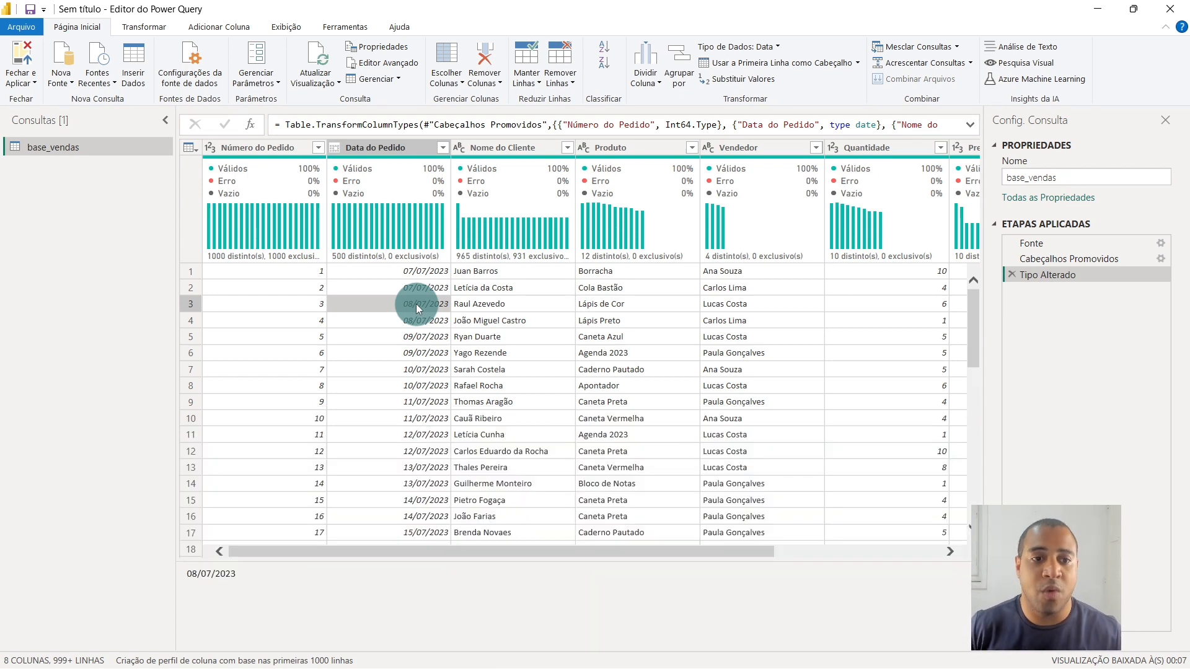
pyautogui.click(397, 149)
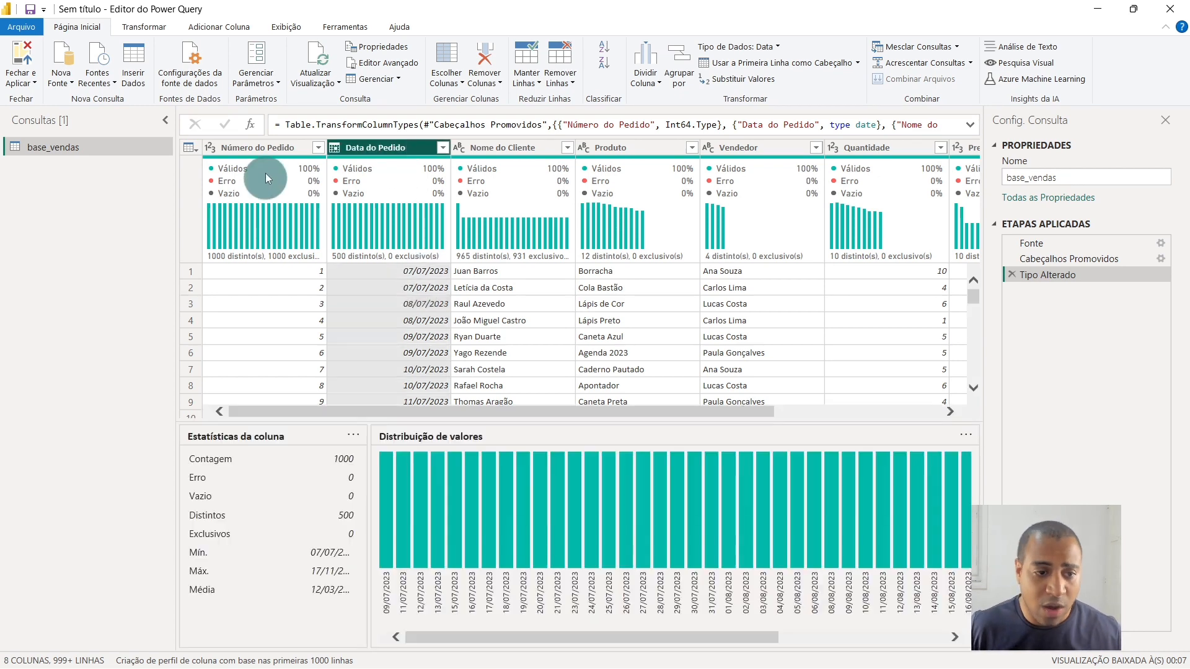
pyautogui.click(269, 153)
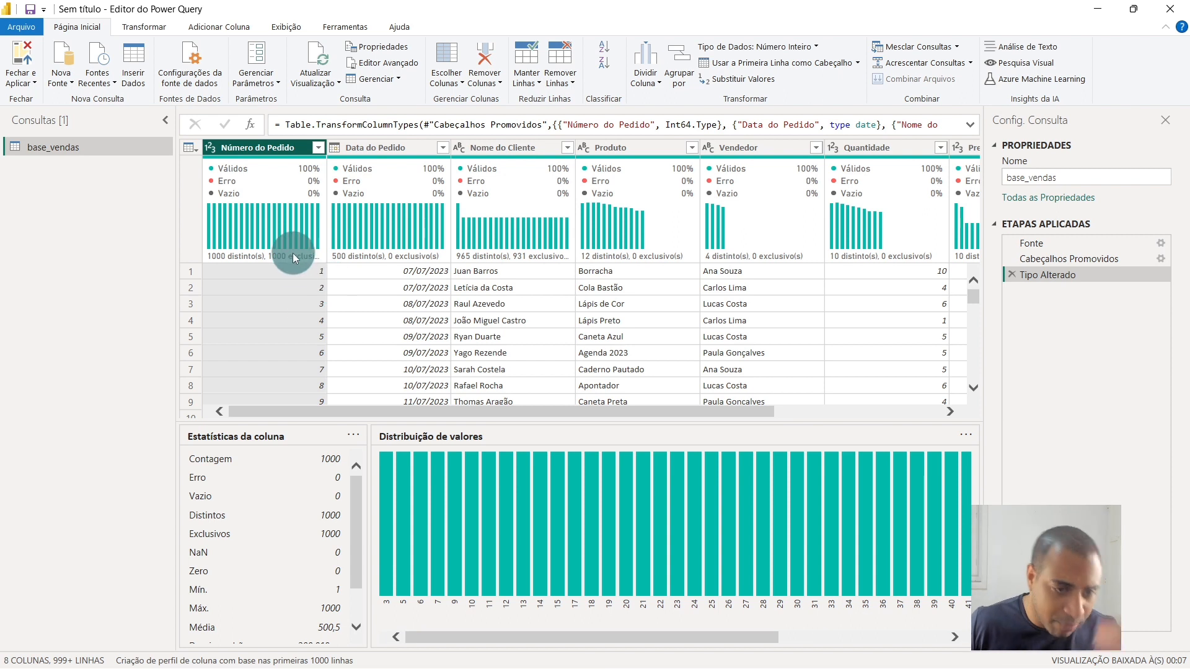
pyautogui.moveTo(295, 263)
pyautogui.click(443, 337)
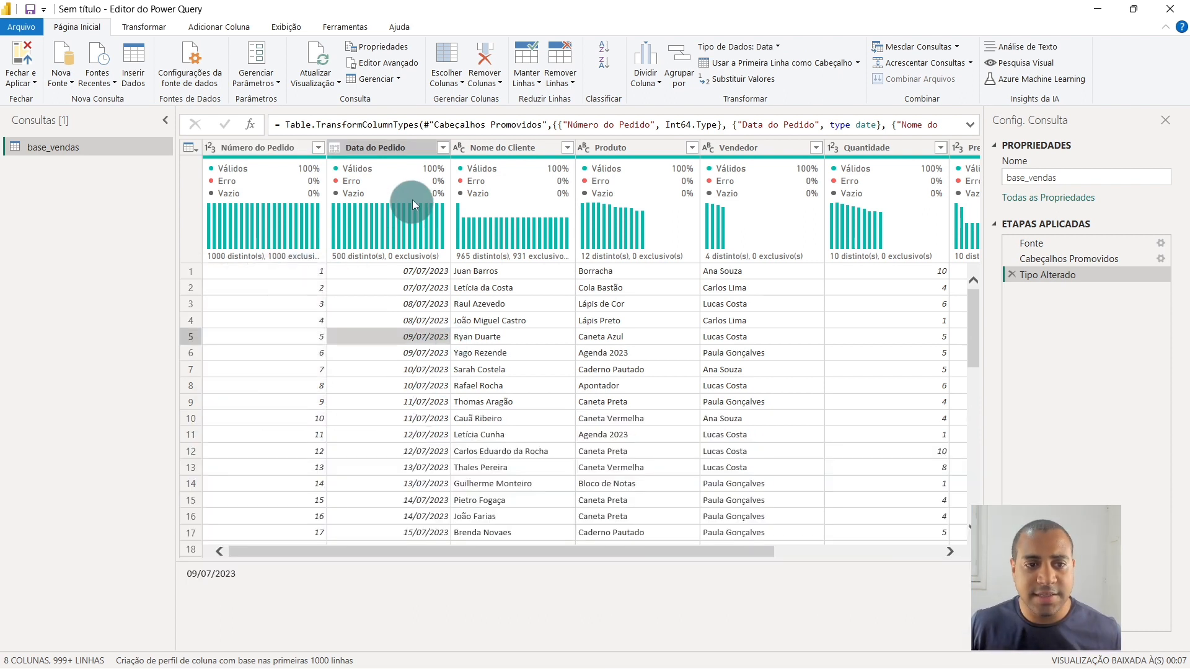
pyautogui.moveTo(416, 178)
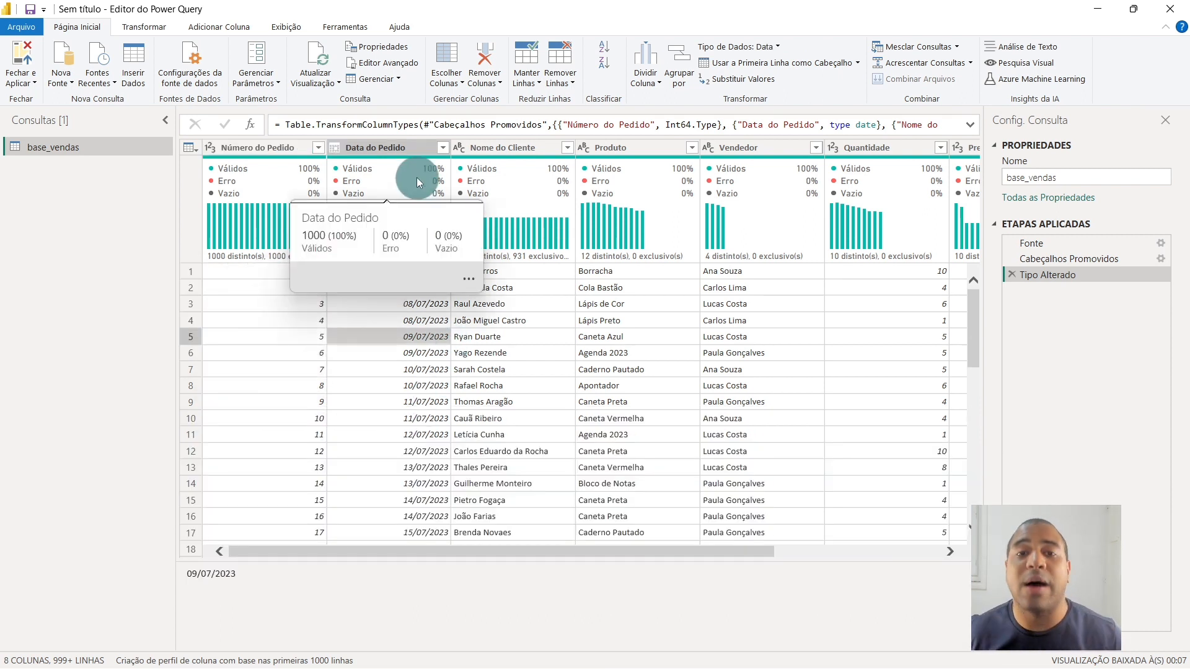
pyautogui.click(413, 149)
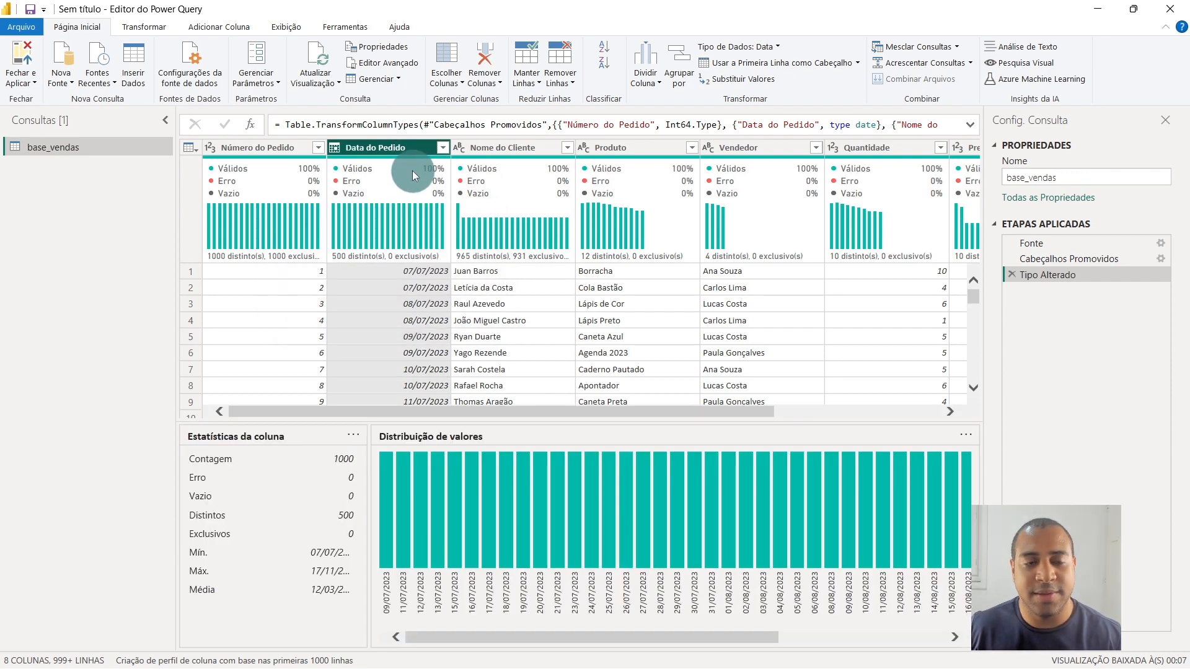
pyautogui.click(425, 319)
pyautogui.click(424, 286)
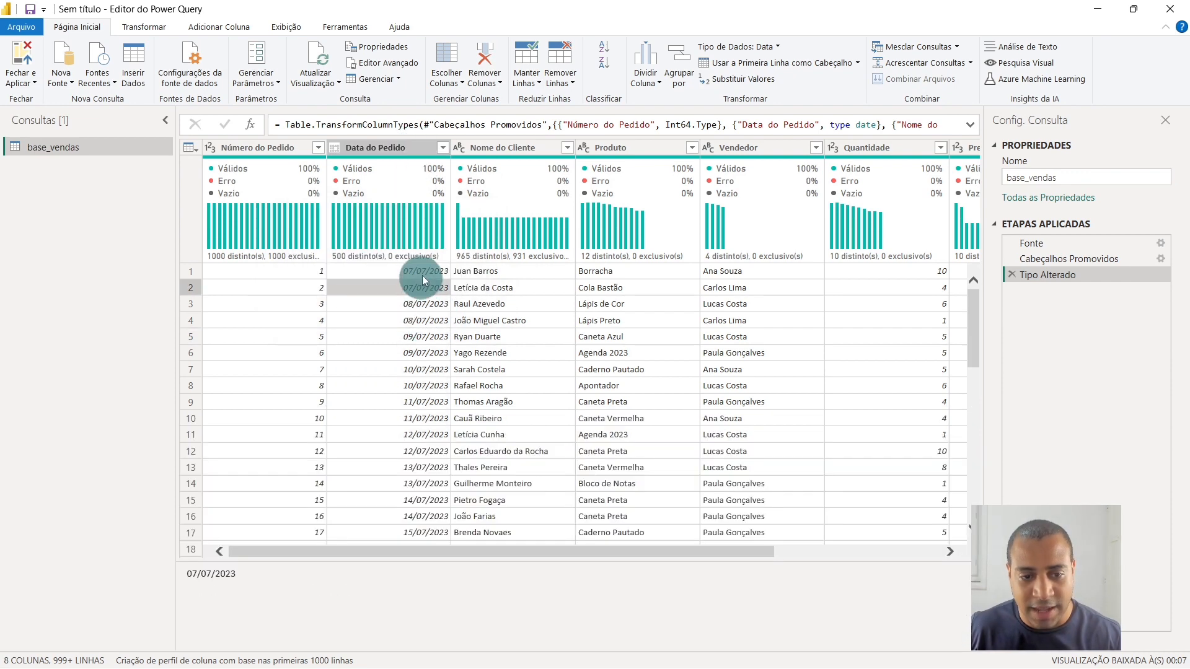
pyautogui.click(425, 270)
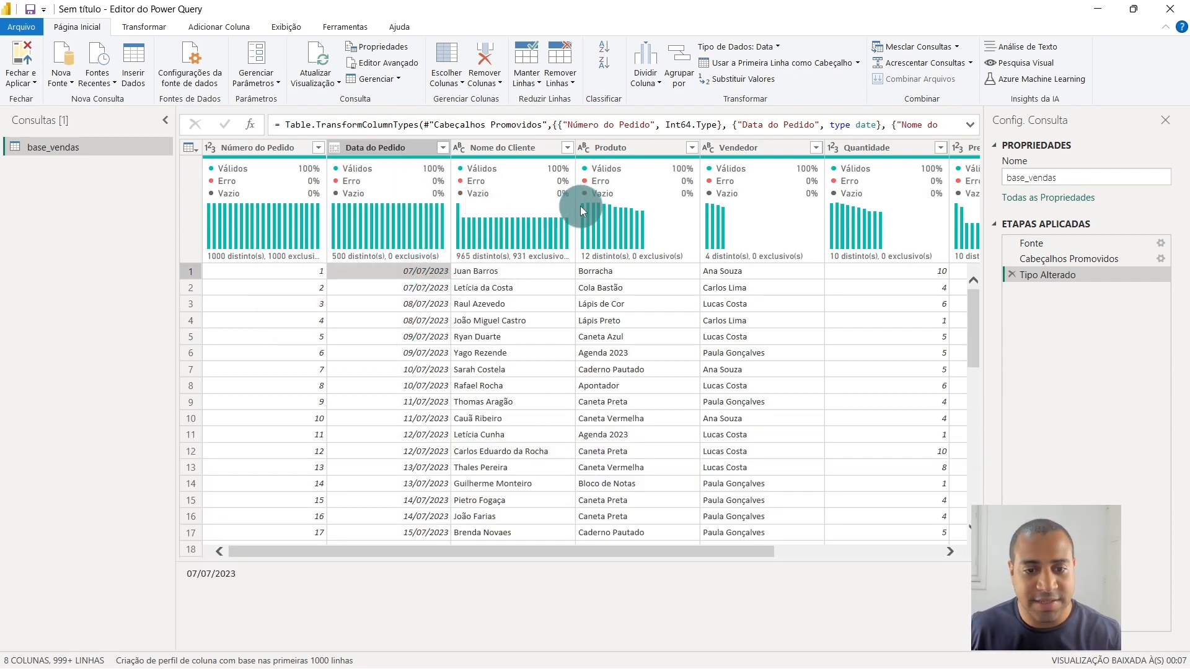
# - Compare the Produto and Vendedor columns as candidates for grouping, checking their value distribution
pyautogui.click(548, 287)
pyautogui.click(728, 287)
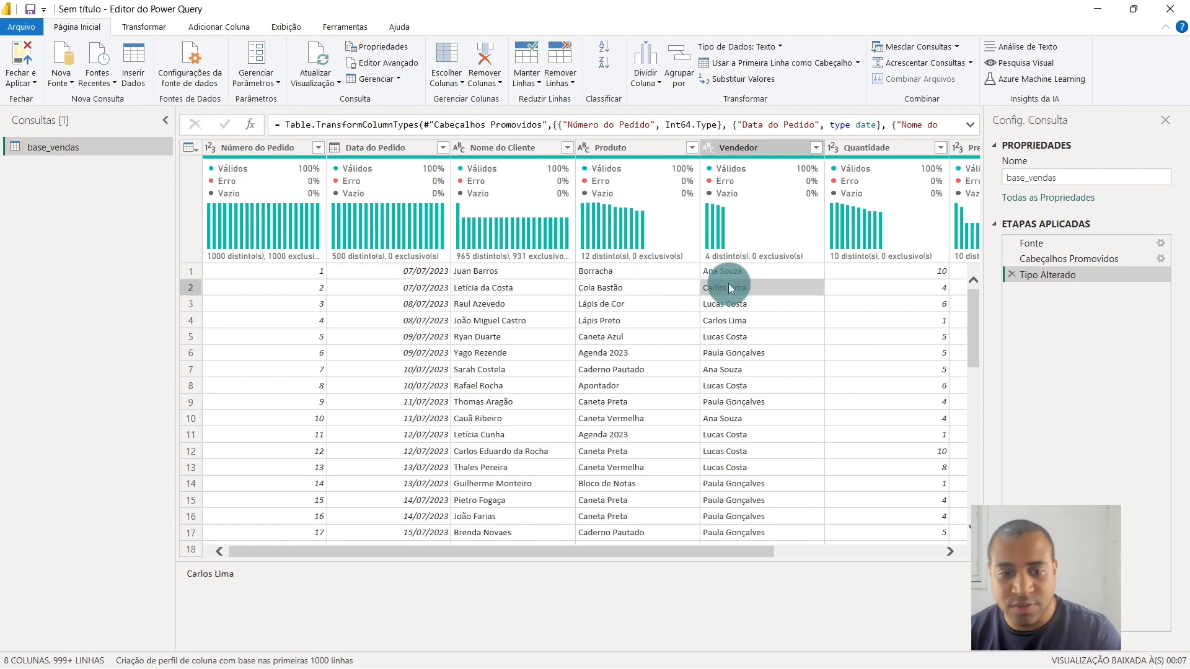
pyautogui.click(661, 146)
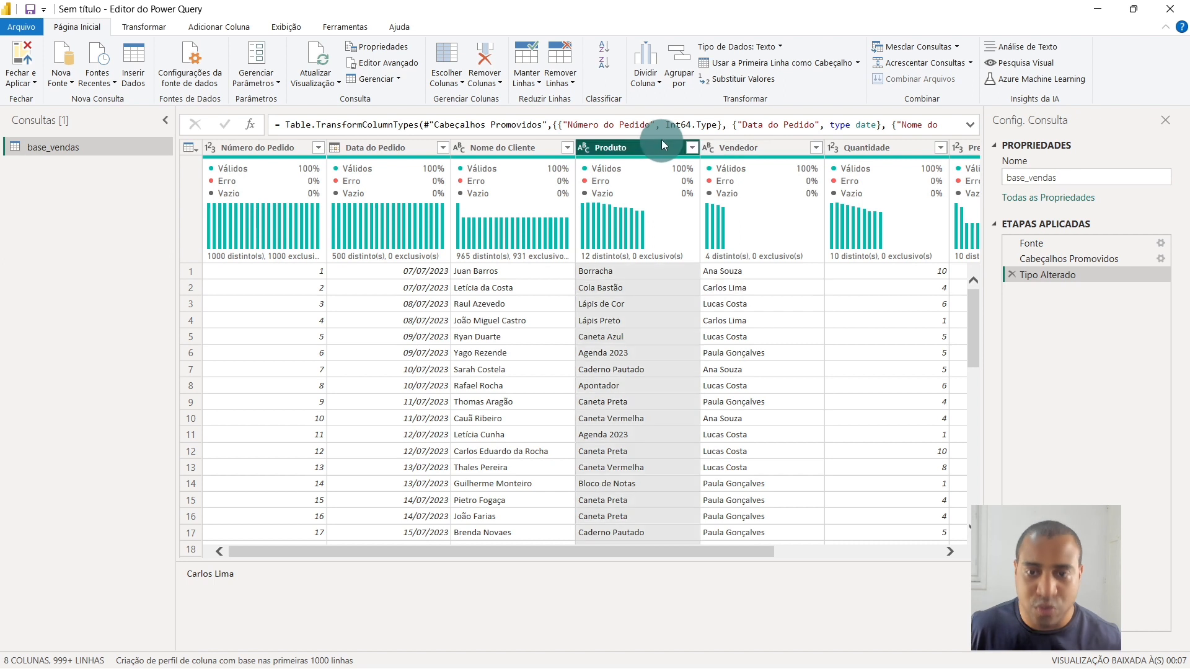
pyautogui.click(734, 146)
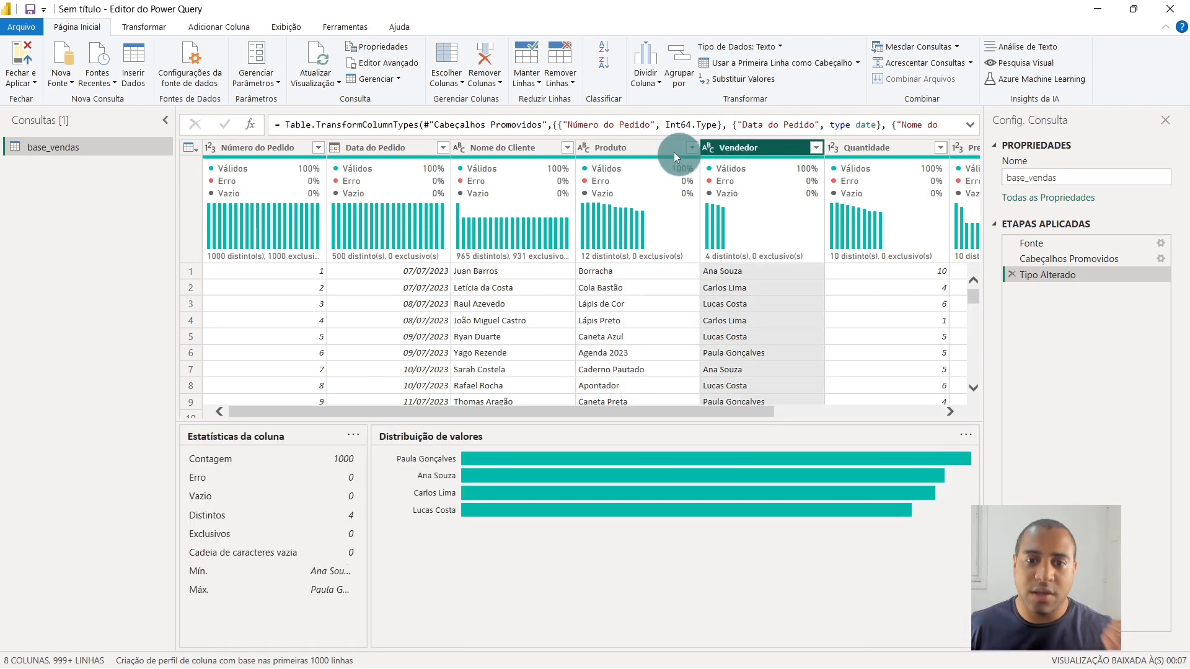
pyautogui.click(663, 144)
# - Set up a Group By on the Vendedor column using the Todas as Linhas operation
pyautogui.click(749, 146)
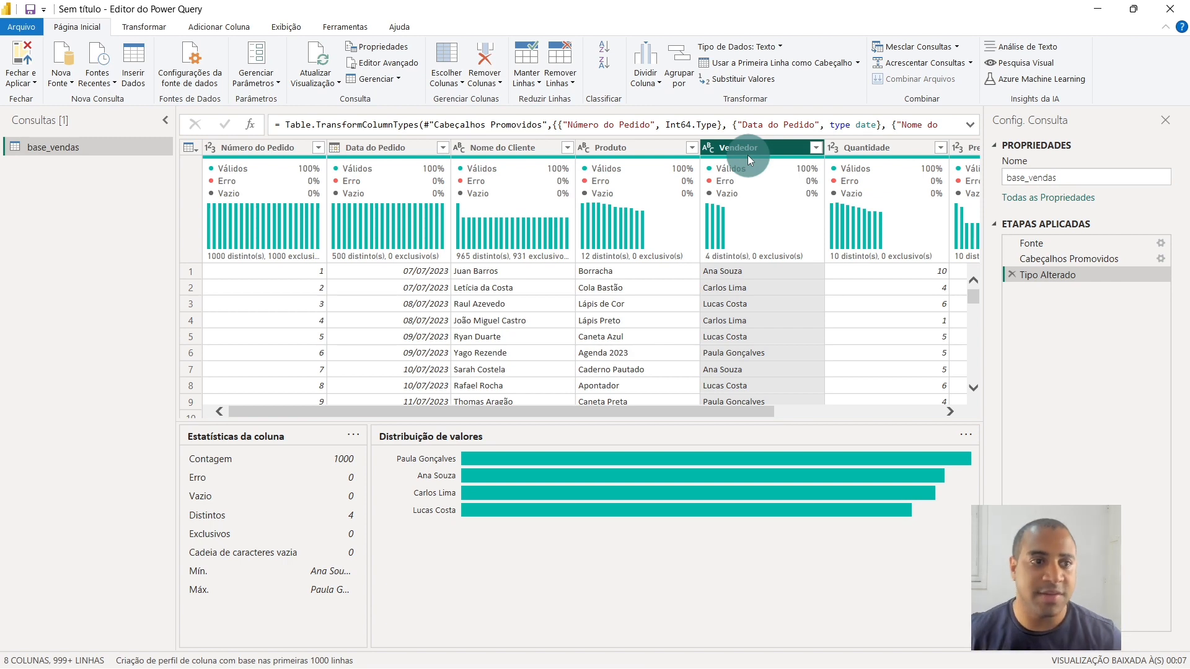
pyautogui.click(144, 27)
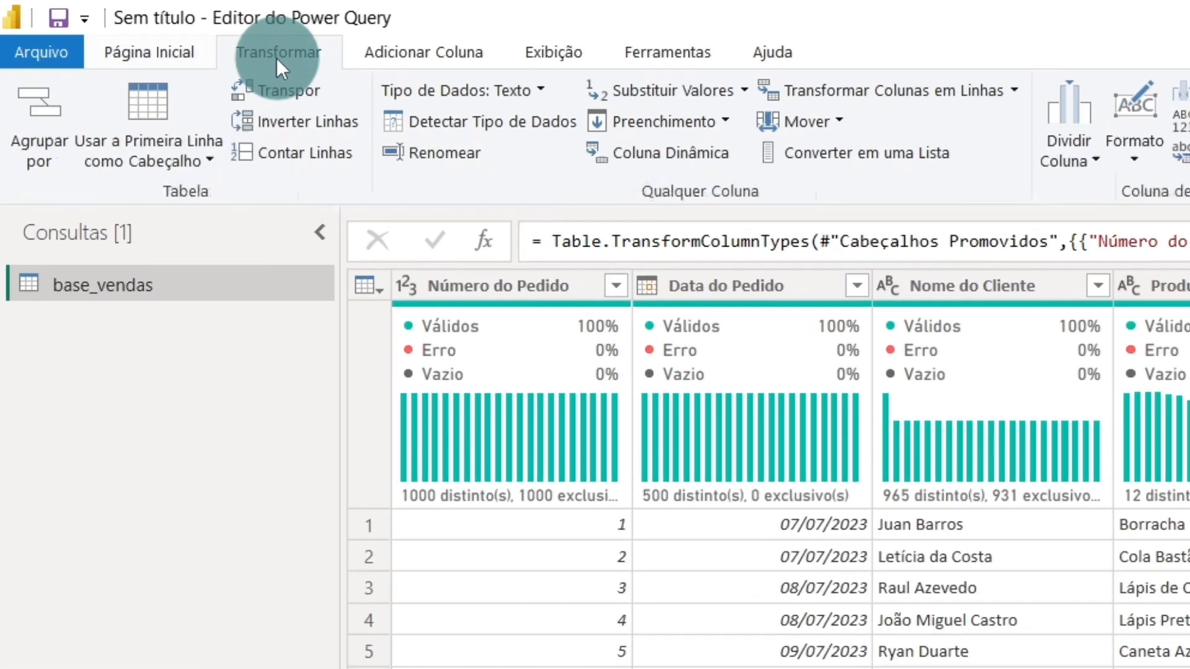
pyautogui.click(186, 52)
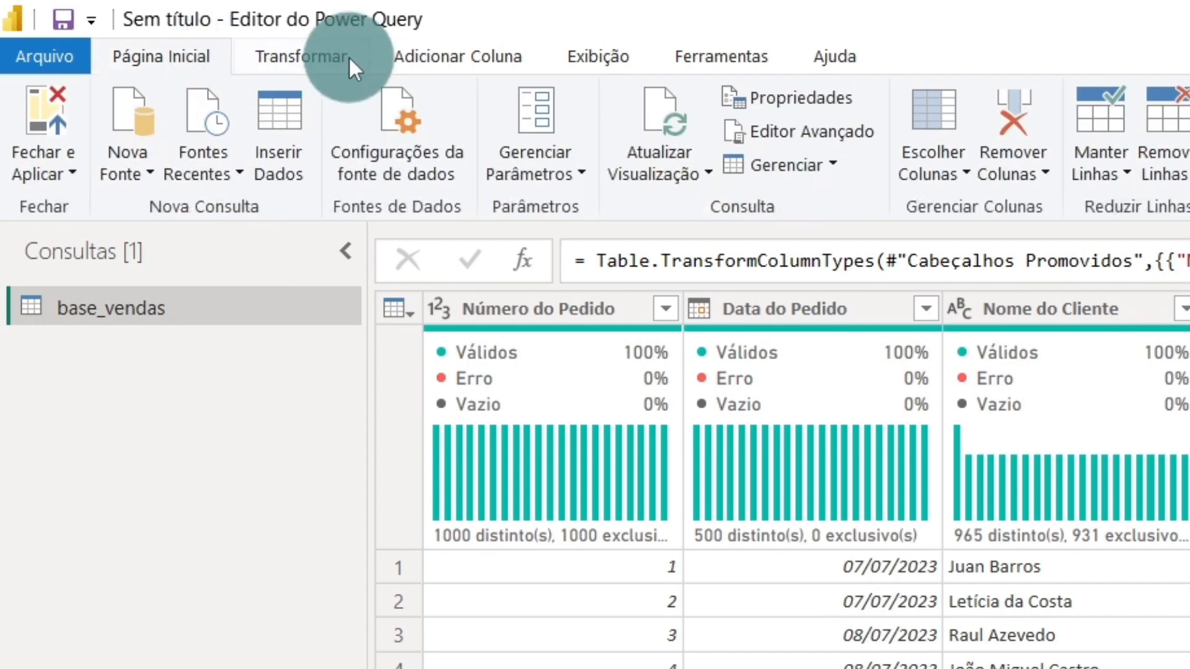
pyautogui.click(349, 56)
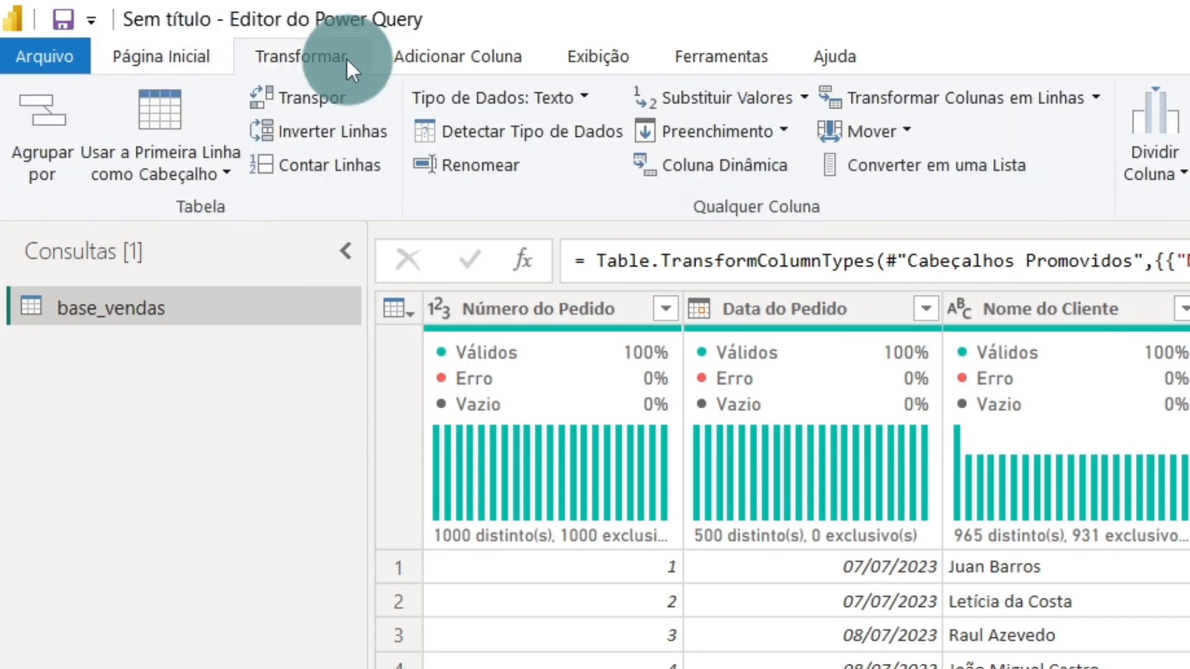
pyautogui.click(42, 117)
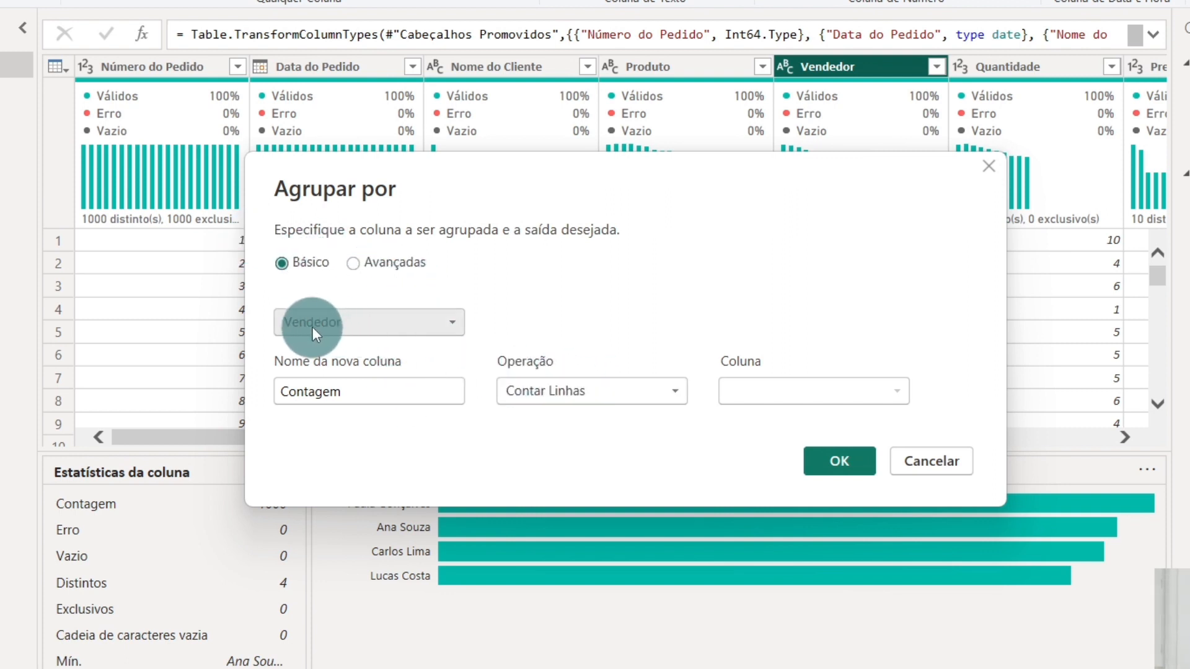
pyautogui.click(334, 322)
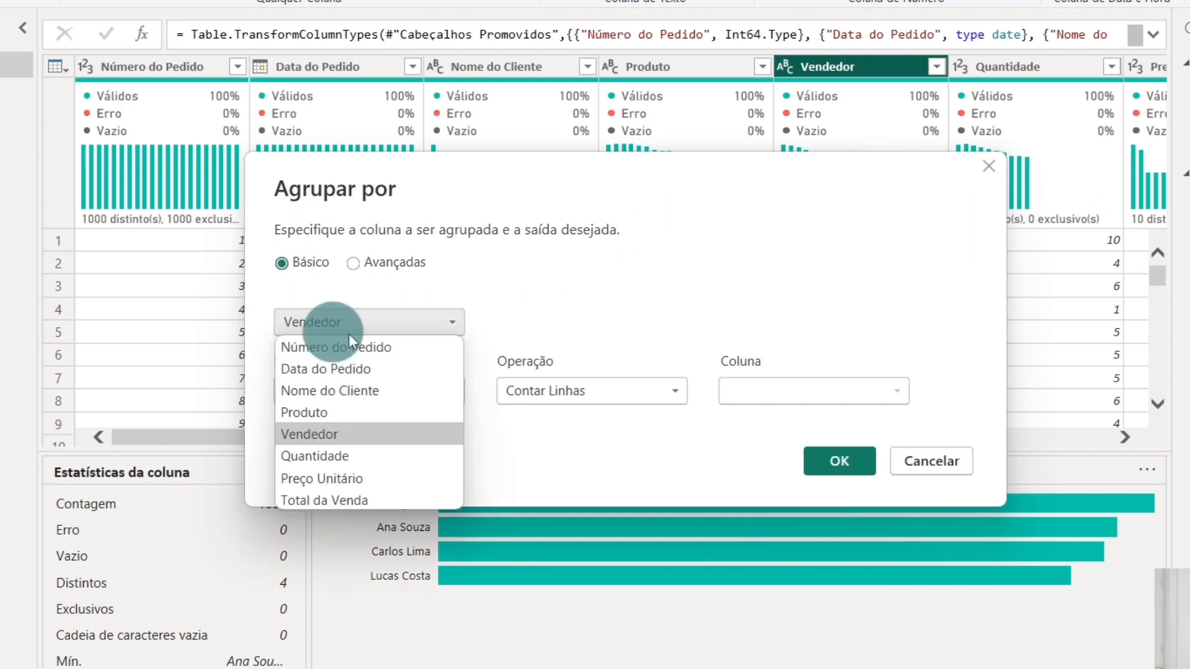
pyautogui.click(336, 434)
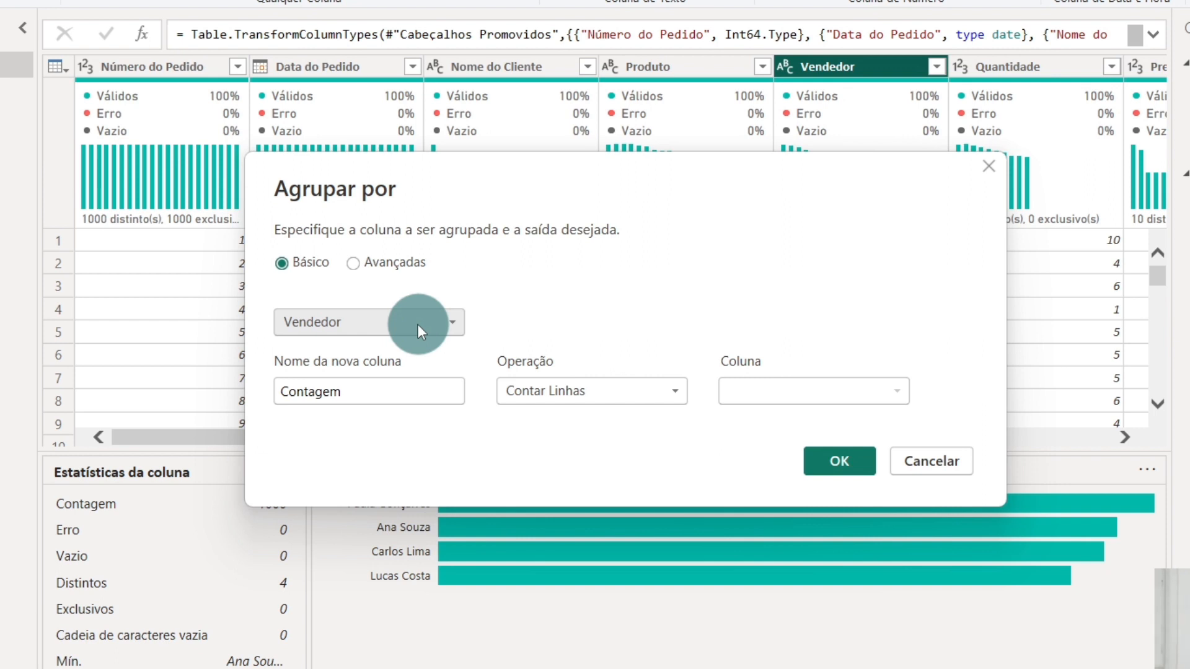
pyautogui.click(570, 388)
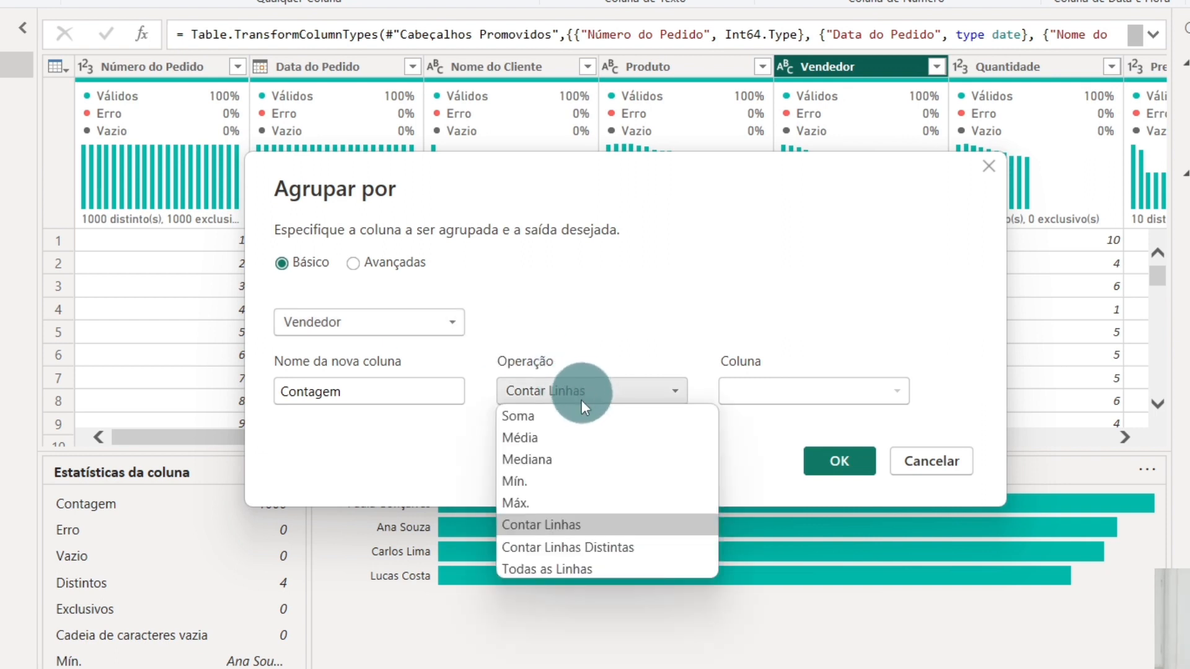
pyautogui.click(564, 567)
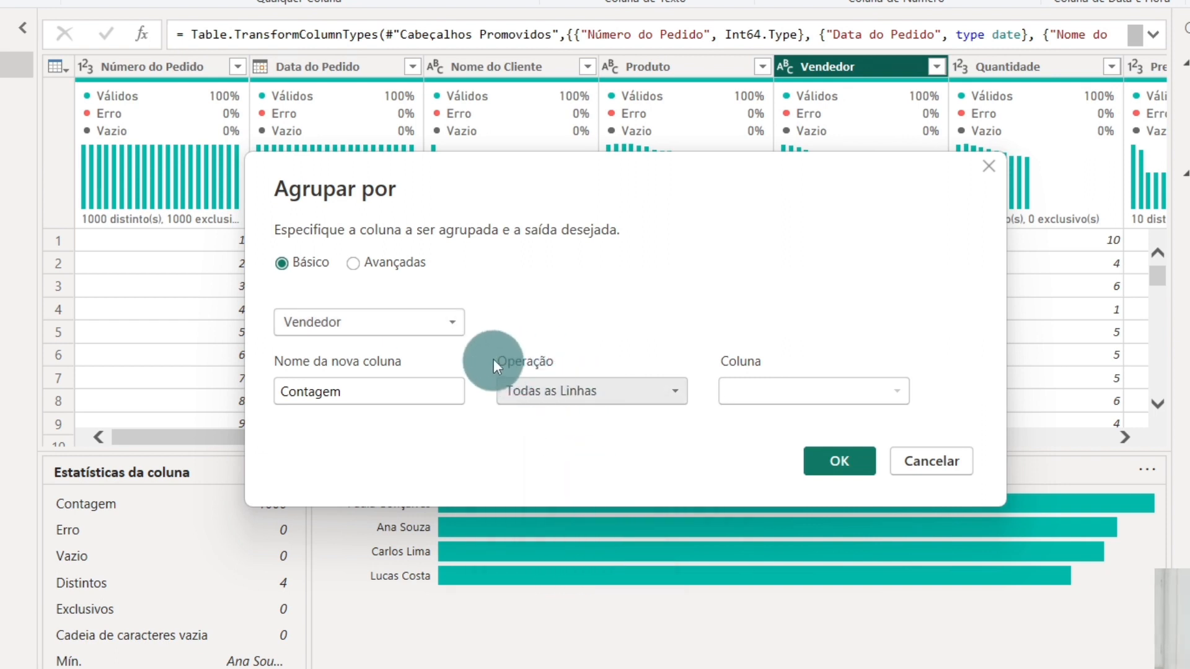
# - Try the Avançadas grouping mode with Produto as a second grouping column
pyautogui.click(387, 268)
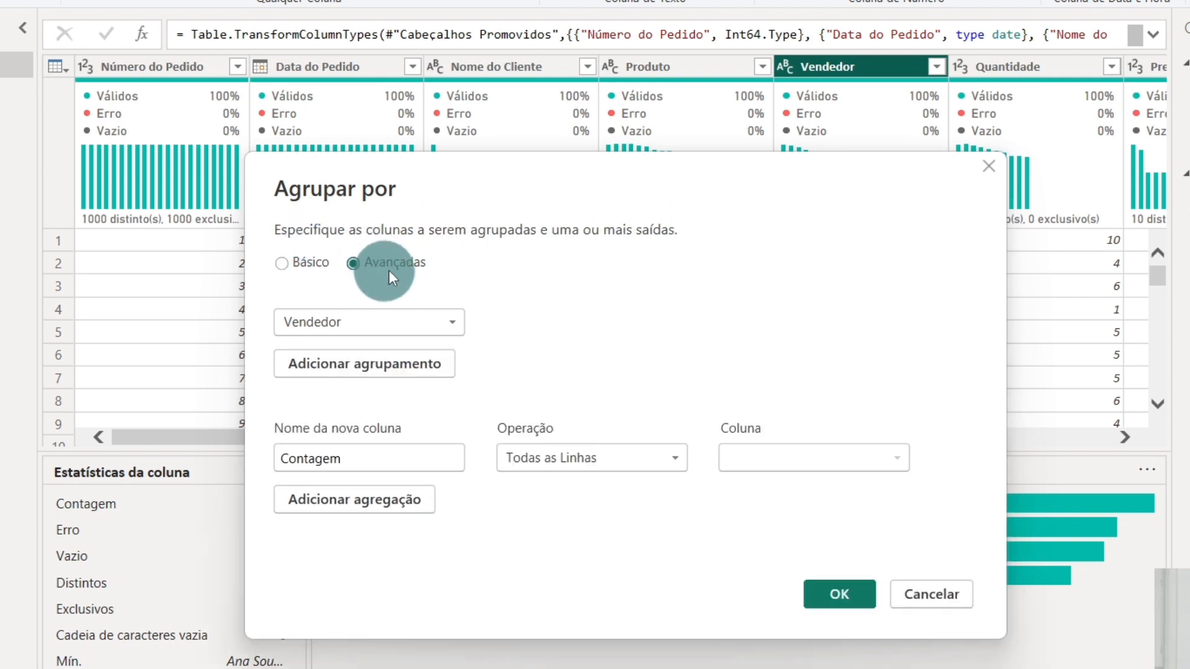
pyautogui.click(342, 362)
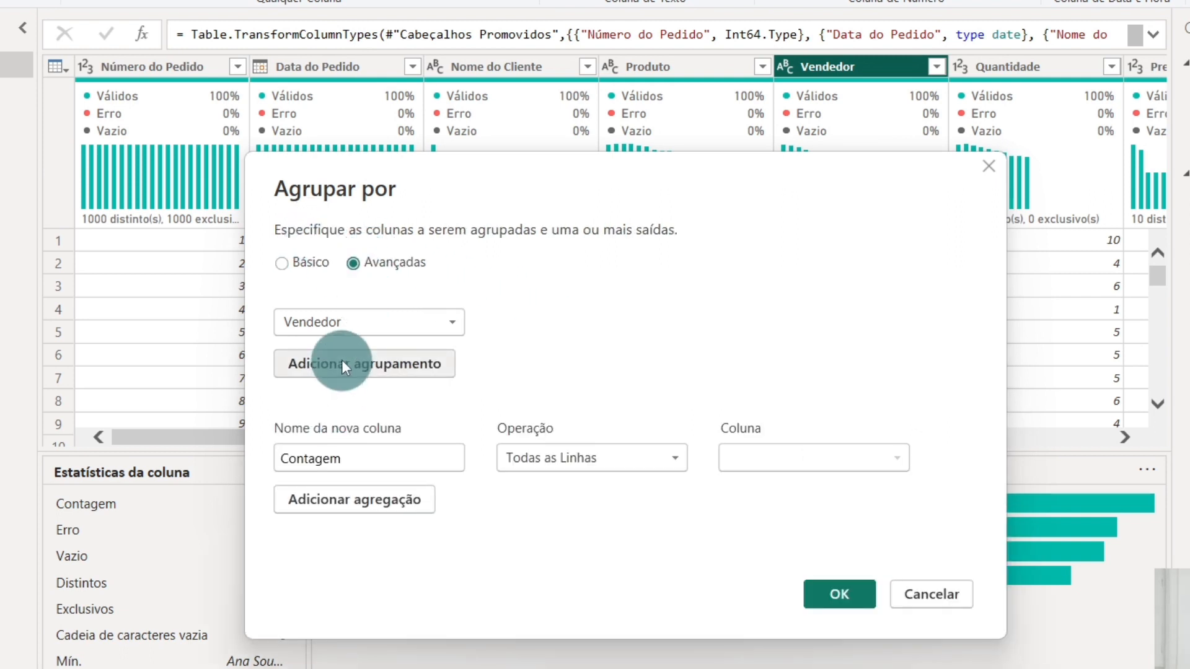
pyautogui.click(375, 369)
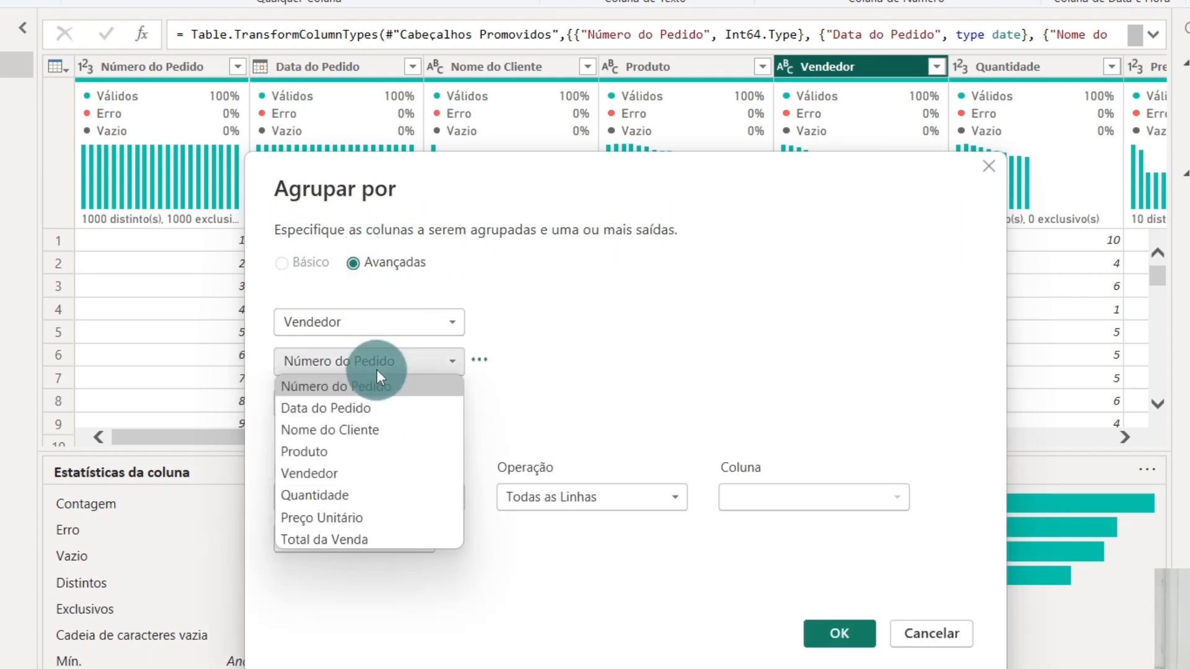
pyautogui.click(372, 452)
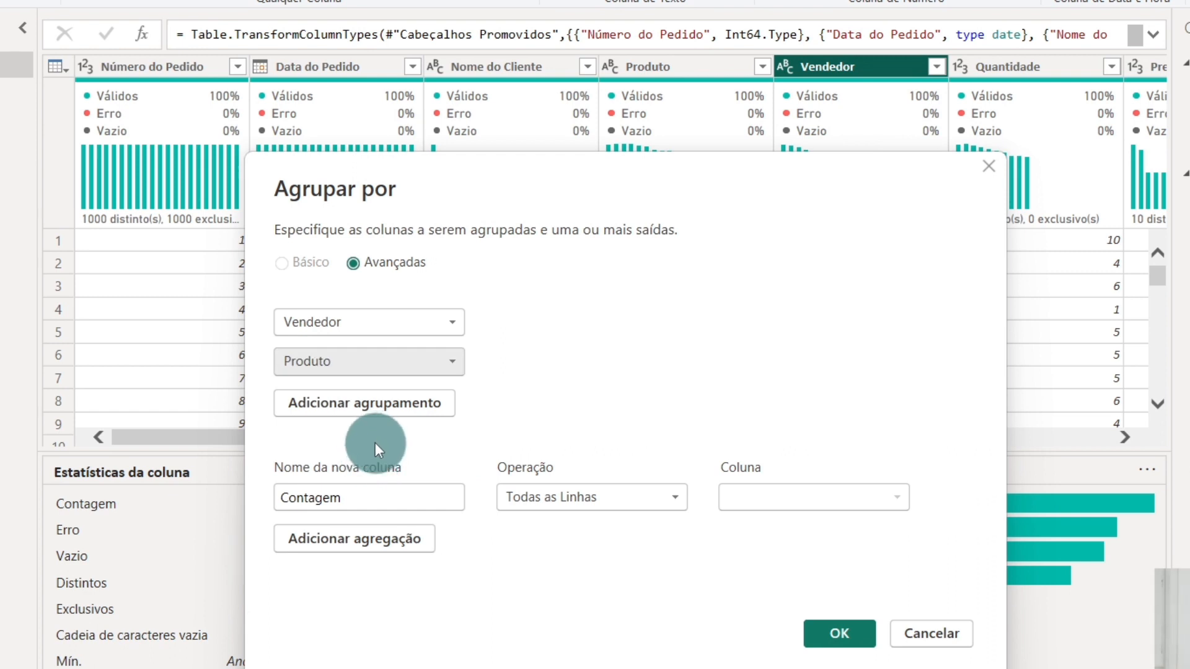
# - Try a third grouping level, remove the extra groupings beyond Vendedor, and return to the Básico mode
pyautogui.click(381, 403)
pyautogui.click(485, 401)
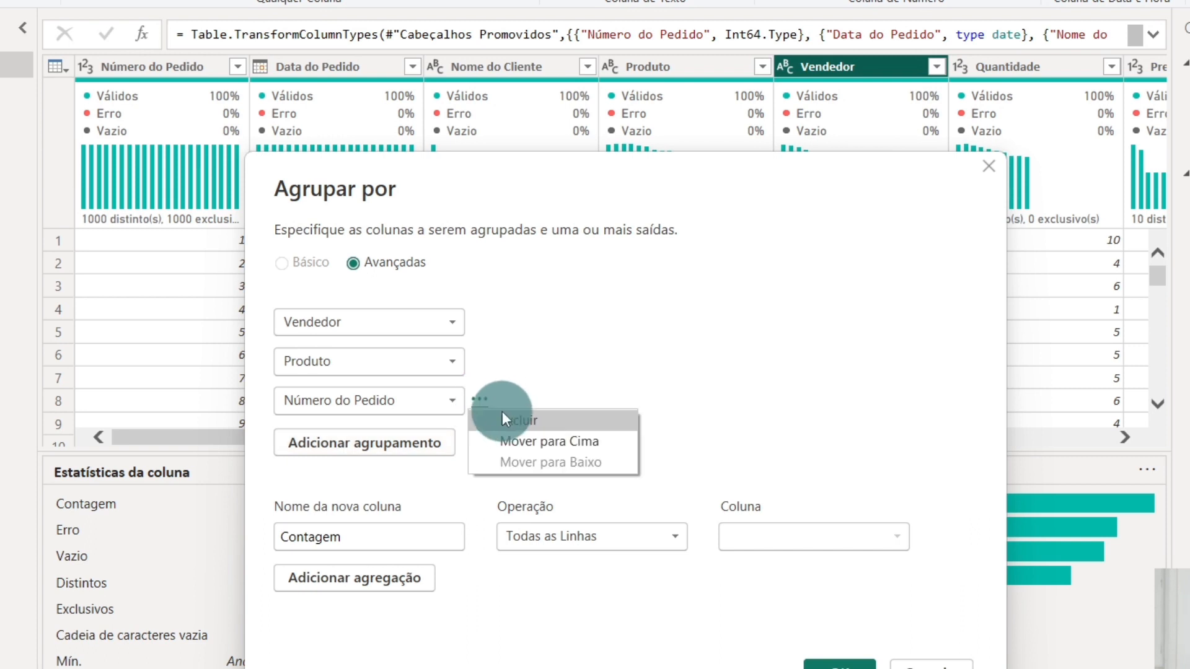
pyautogui.click(502, 416)
pyautogui.click(592, 494)
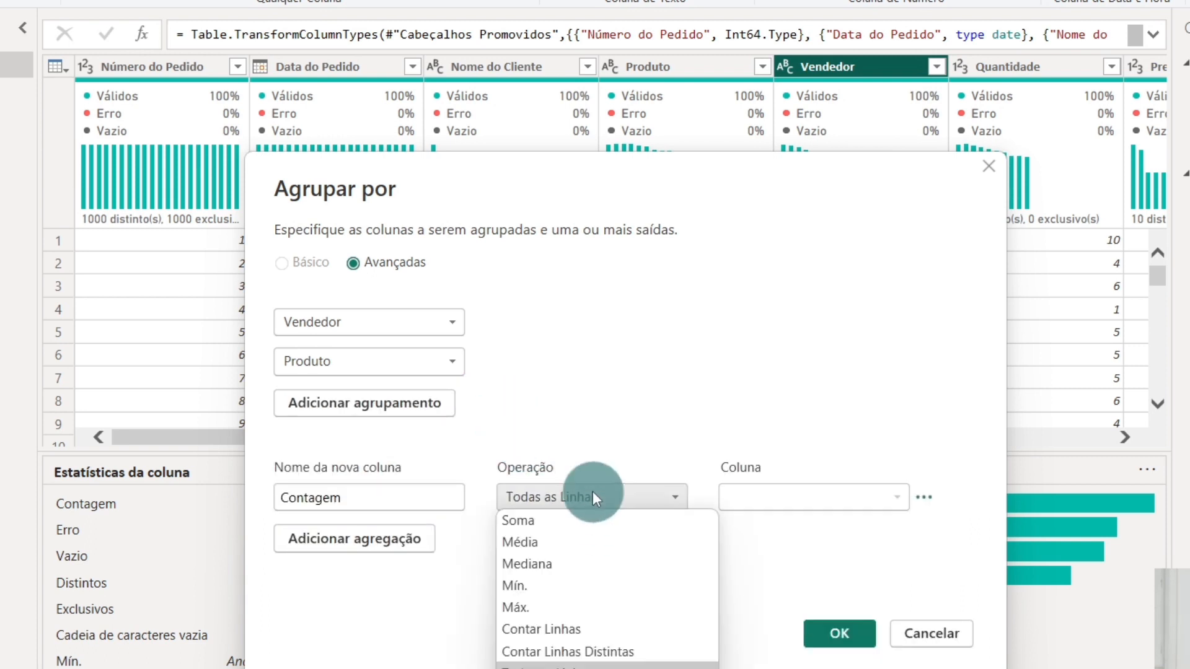
pyautogui.click(735, 450)
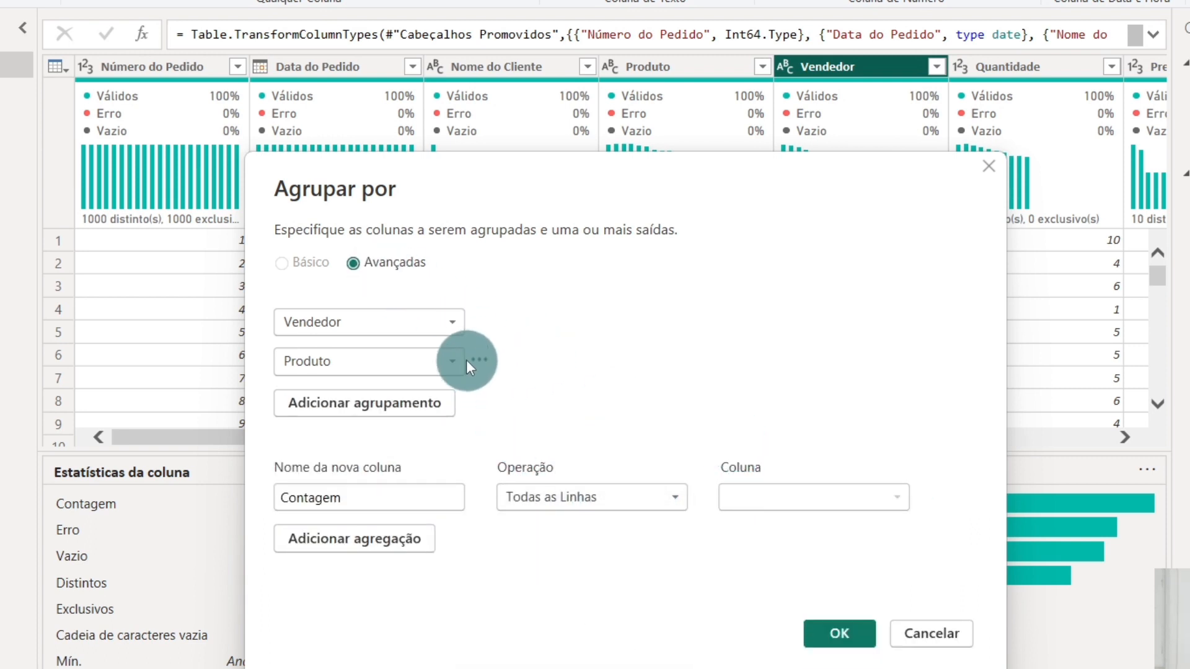
pyautogui.click(499, 389)
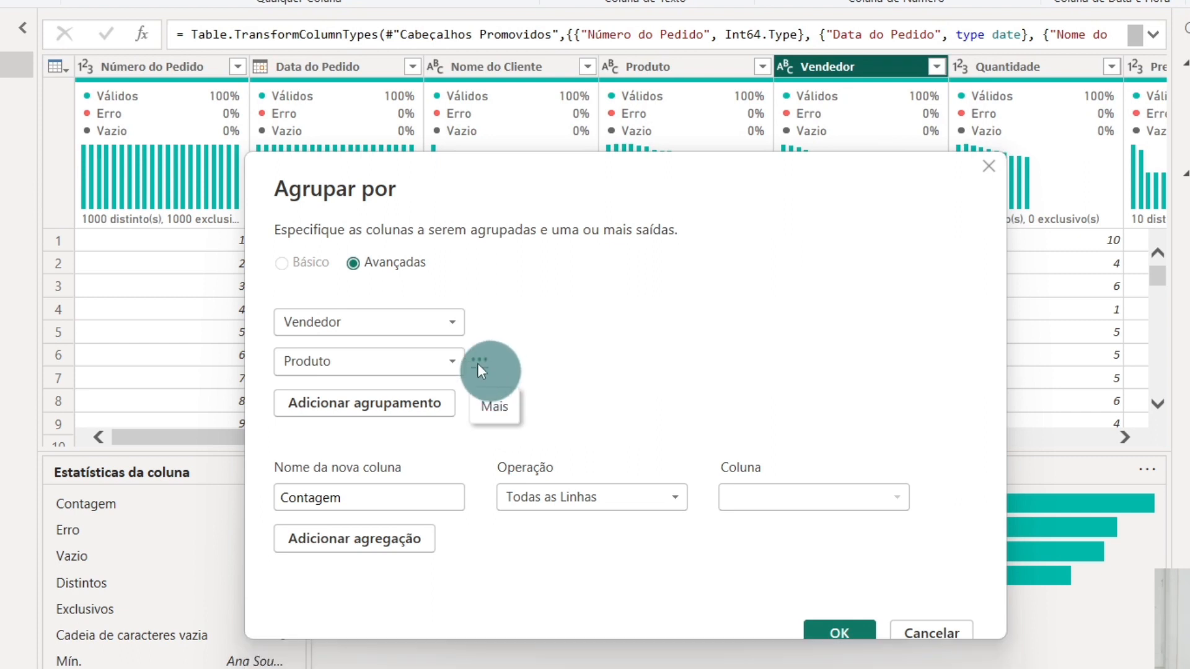
pyautogui.click(321, 262)
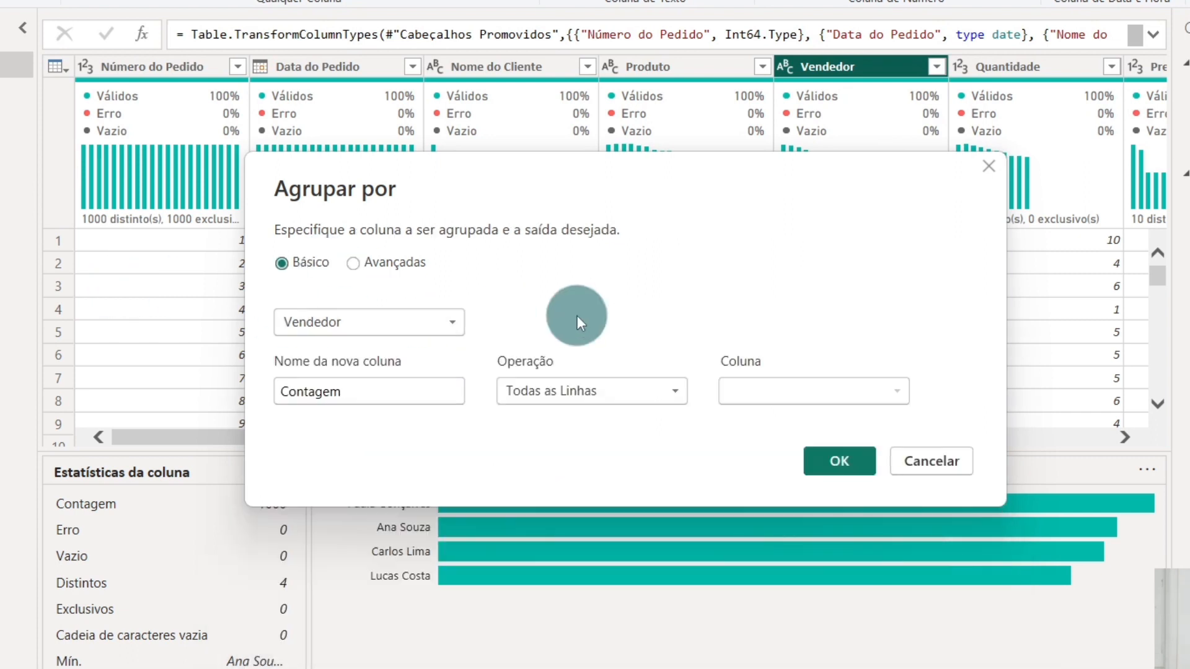
# - Choose Todas as Linhas as the operation for the basic grouping by Vendedor
pyautogui.click(425, 390)
pyautogui.click(591, 399)
pyautogui.click(578, 567)
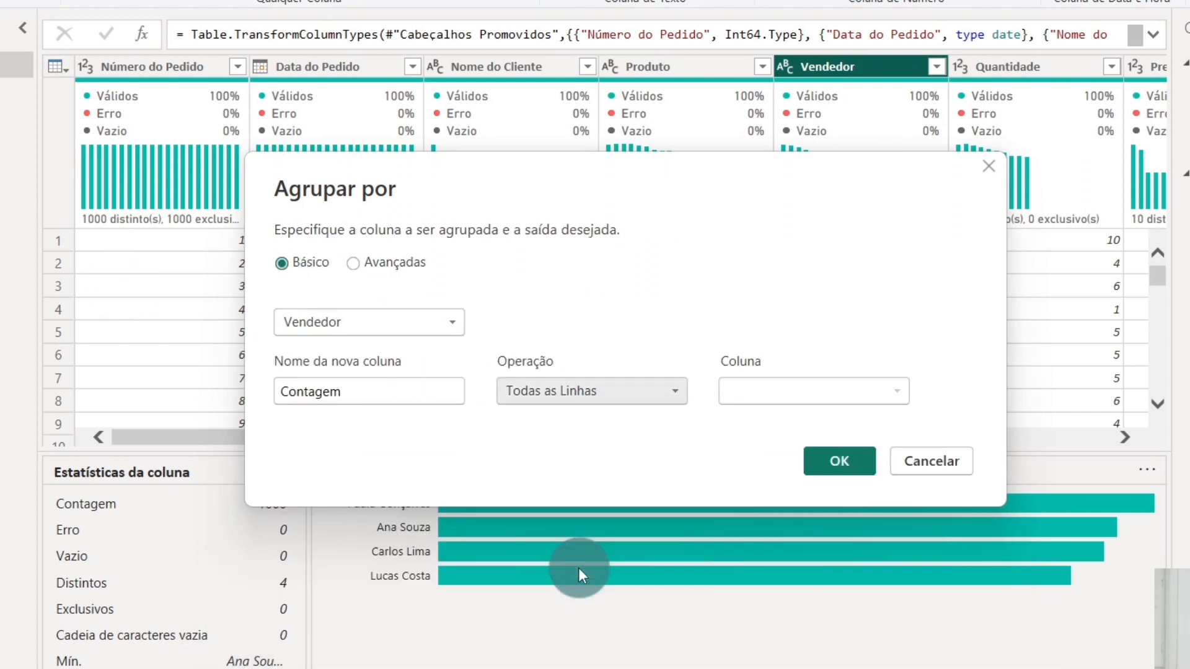
# - Name the new grouped column Tabela and apply the grouping by Vendedor
pyautogui.doubleClick(396, 391)
pyautogui.write('Tabeçla')
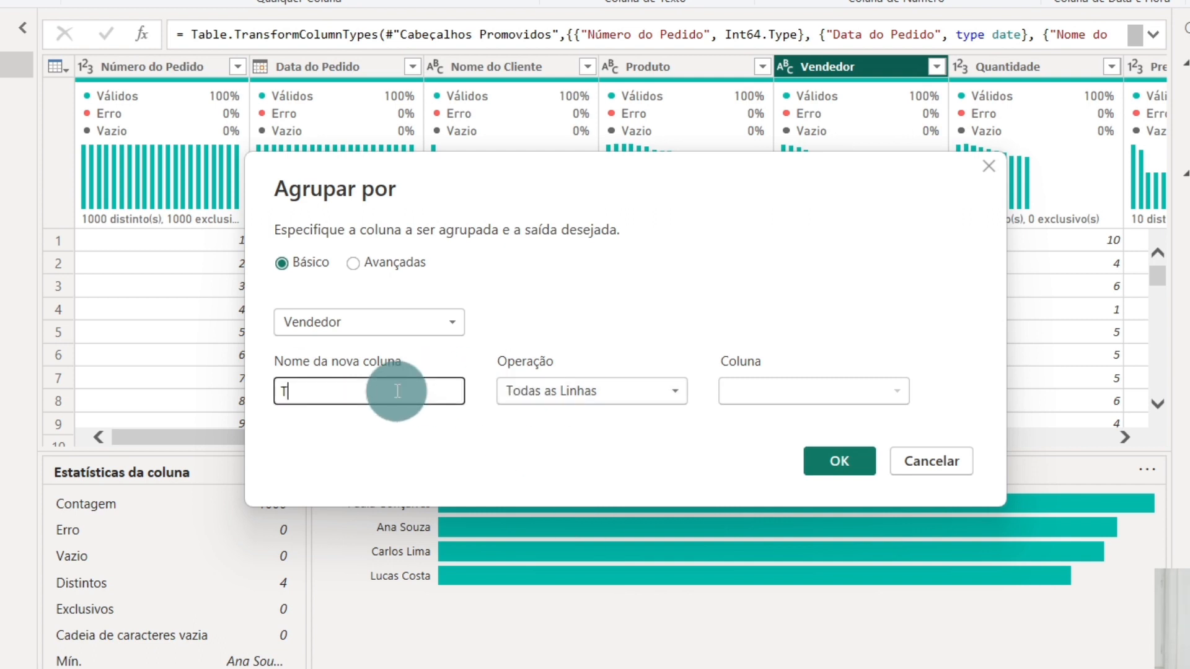
pyautogui.press('BackSpace')
pyautogui.press('BackSpace')
pyautogui.press('BackSpace')
pyautogui.write('la')
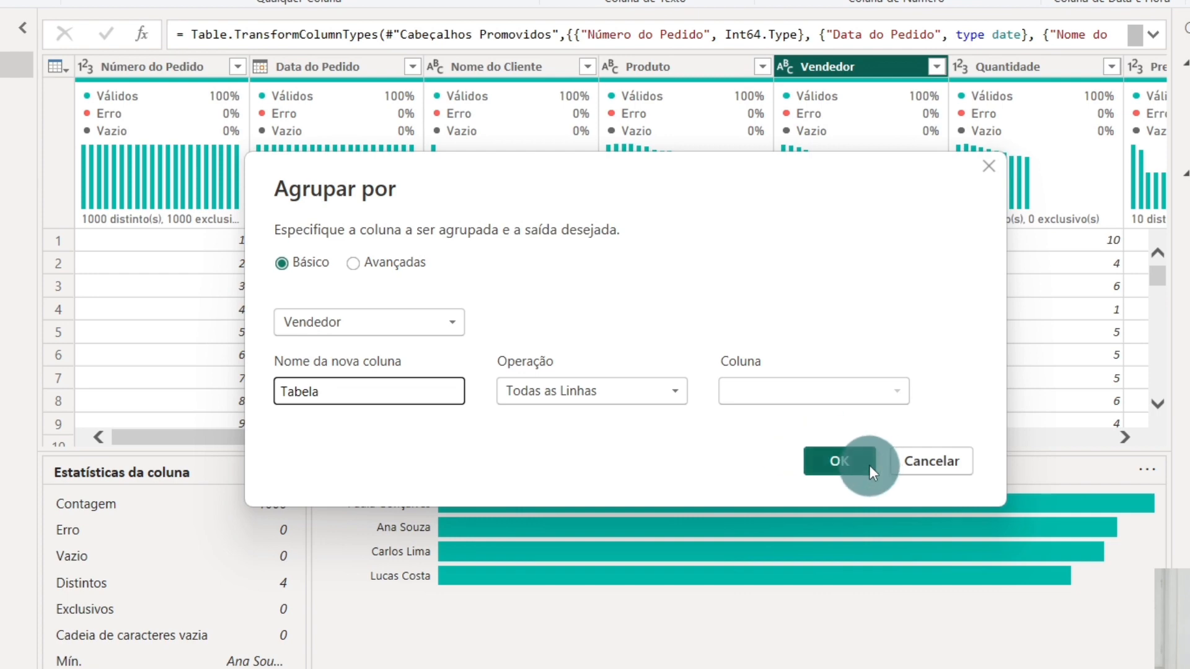
pyautogui.click(837, 459)
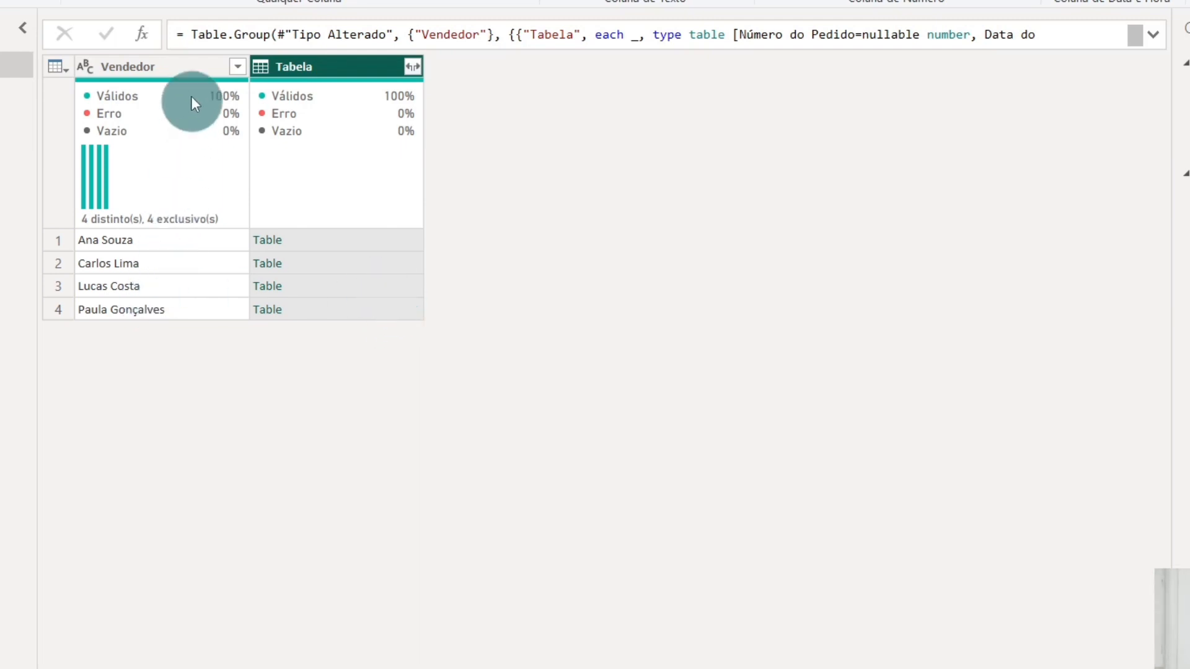
# - Examine the individual seller rows in the grouped Vendedor column
pyautogui.click(199, 67)
pyautogui.click(181, 240)
pyautogui.click(177, 263)
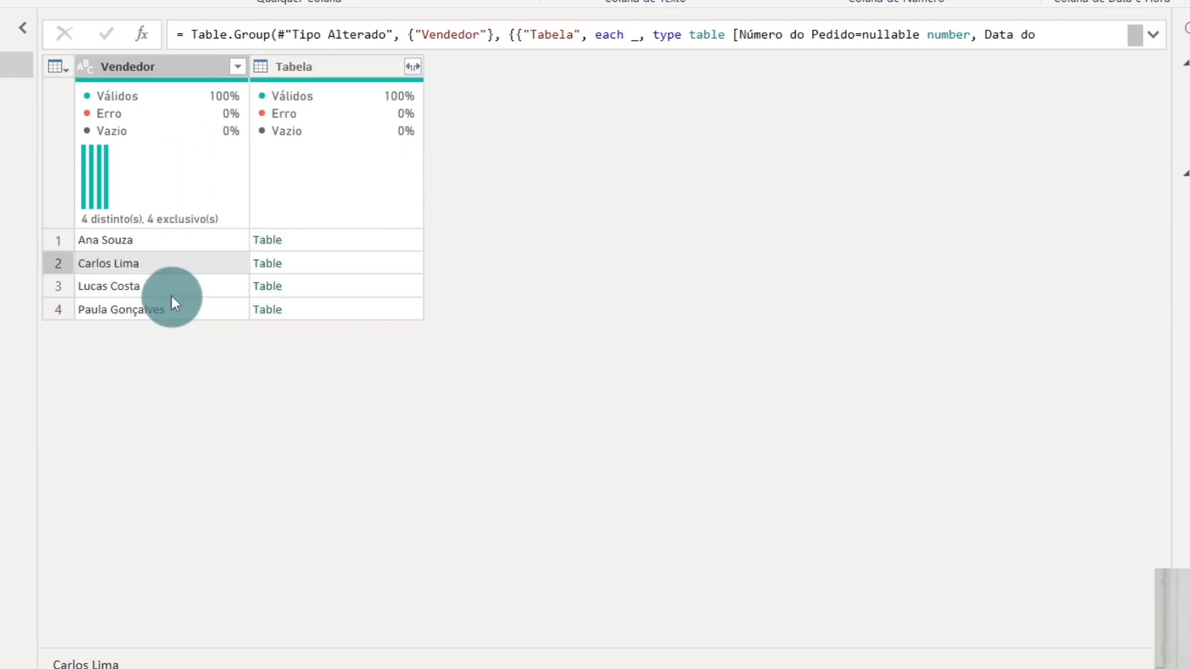
pyautogui.click(166, 312)
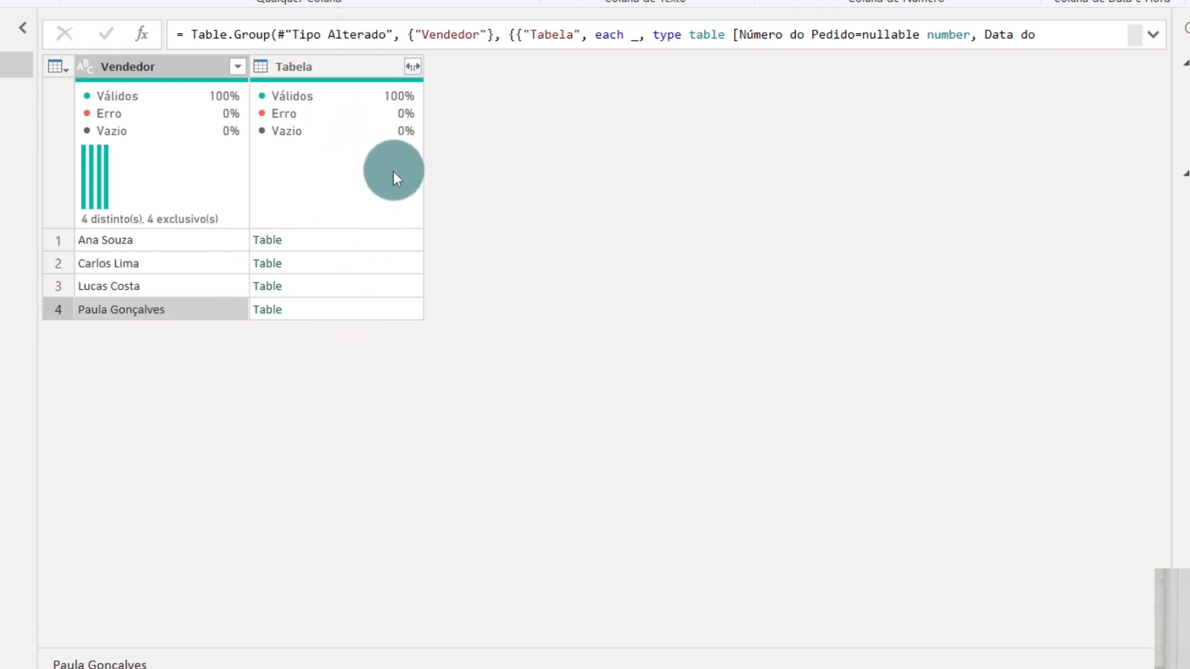
pyautogui.click(106, 240)
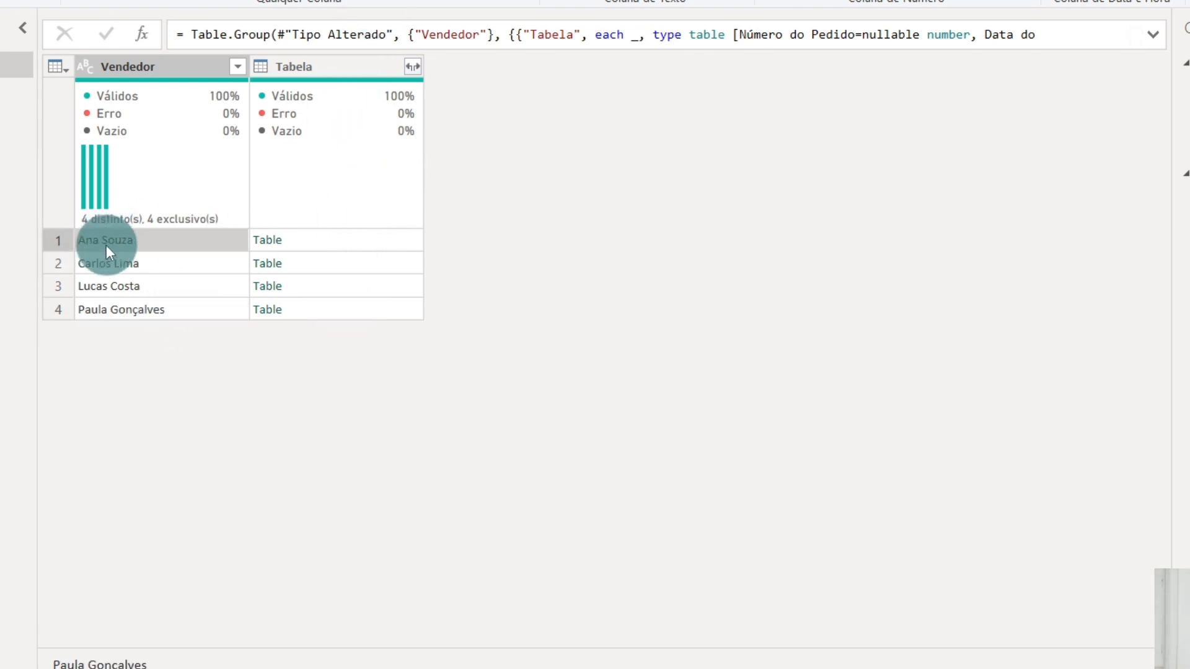
pyautogui.click(104, 261)
# - Preview the nested tables of the first two sellers in the Tabela column, resizing the preview area to read the rows
pyautogui.click(330, 245)
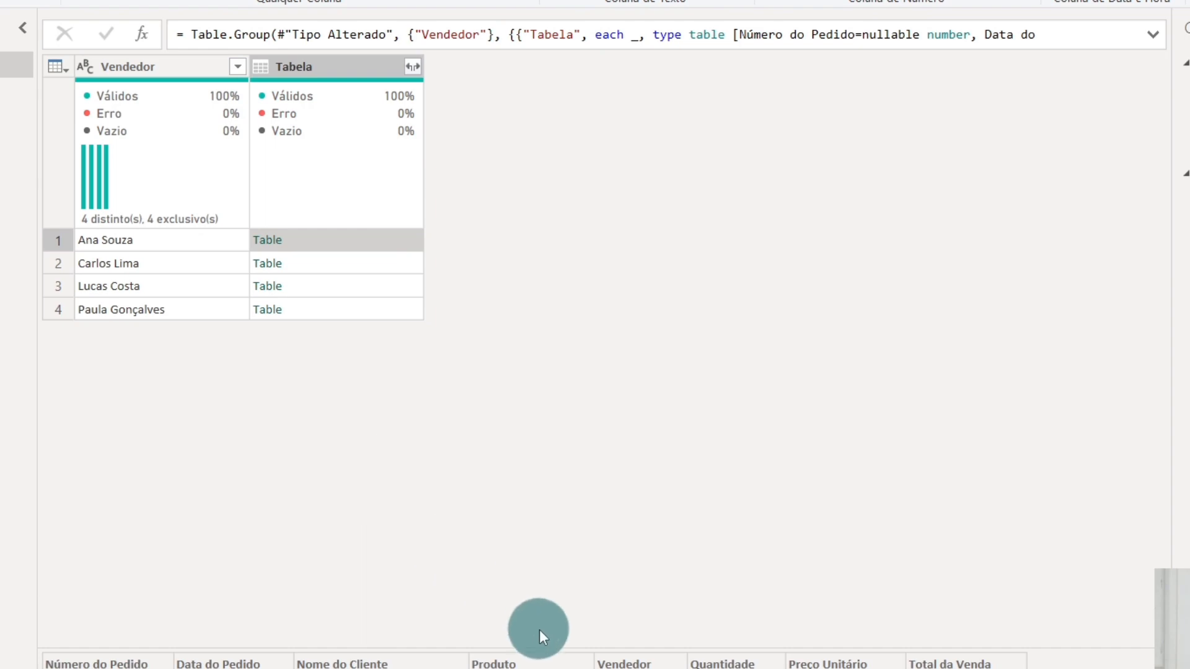
pyautogui.moveTo(536, 648); pyautogui.dragTo(615, 188)
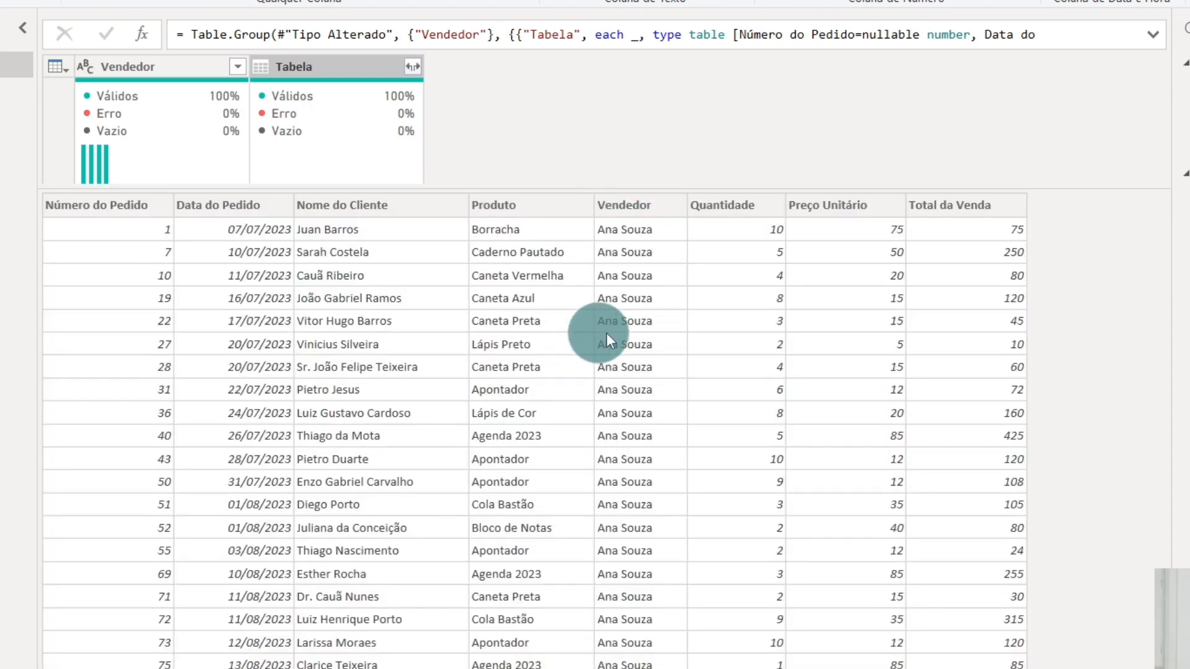
pyautogui.moveTo(424, 125)
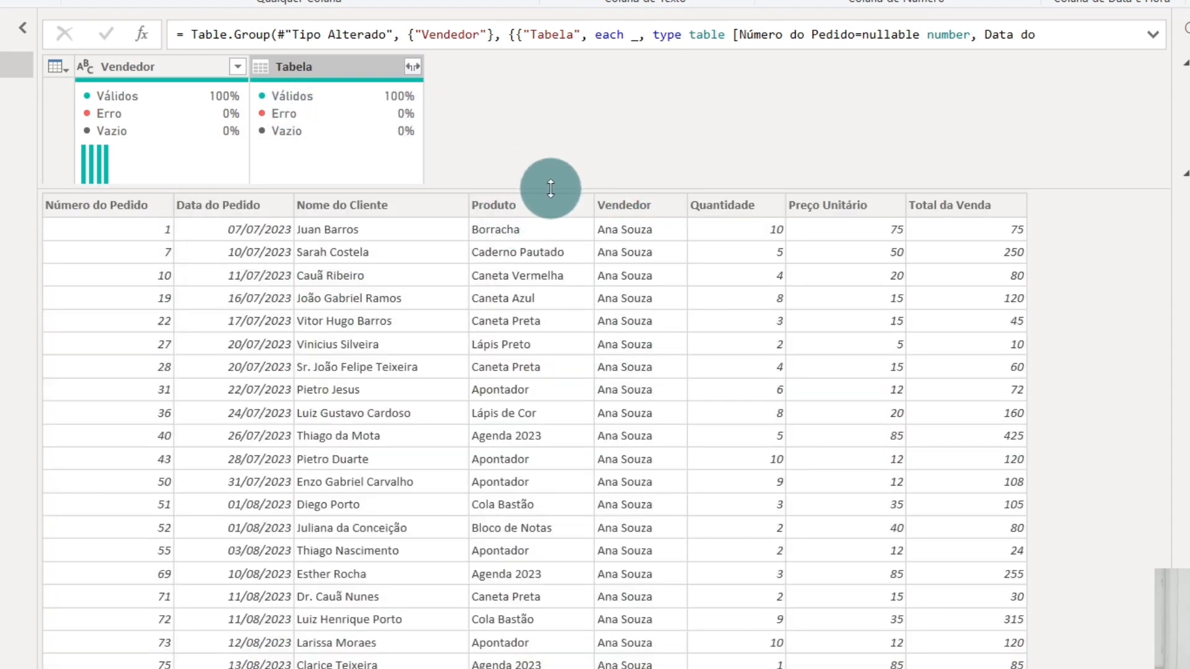
pyautogui.moveTo(550, 184); pyautogui.dragTo(512, 248)
pyautogui.scroll(-1, 333, 235)
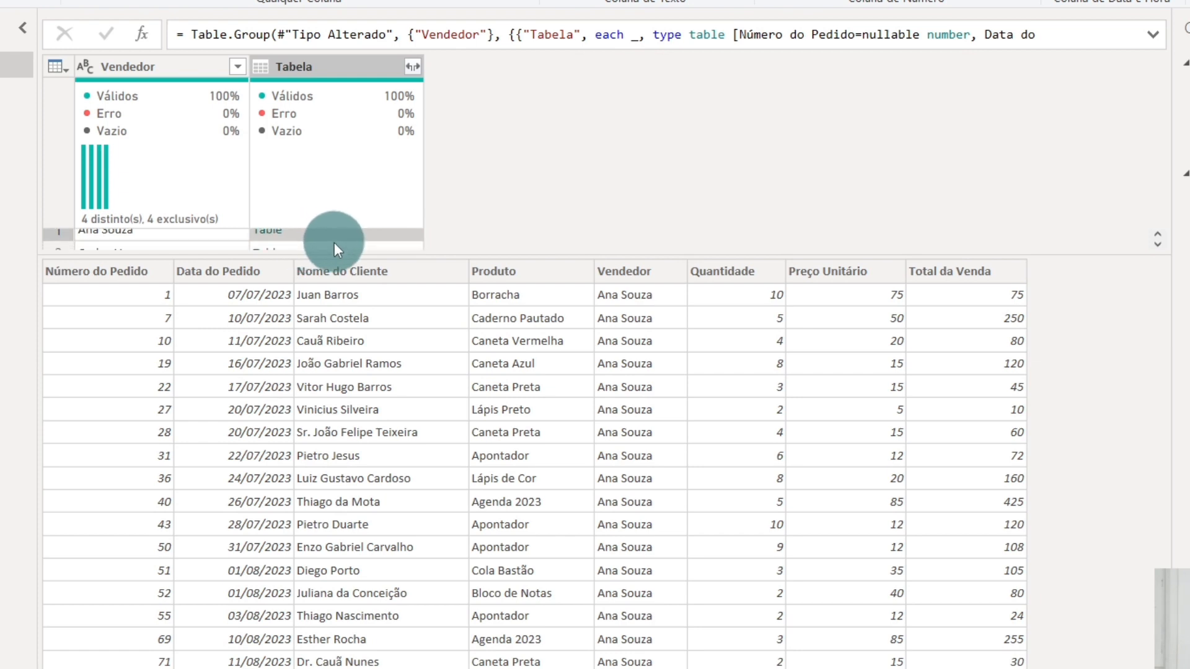
pyautogui.click(338, 242)
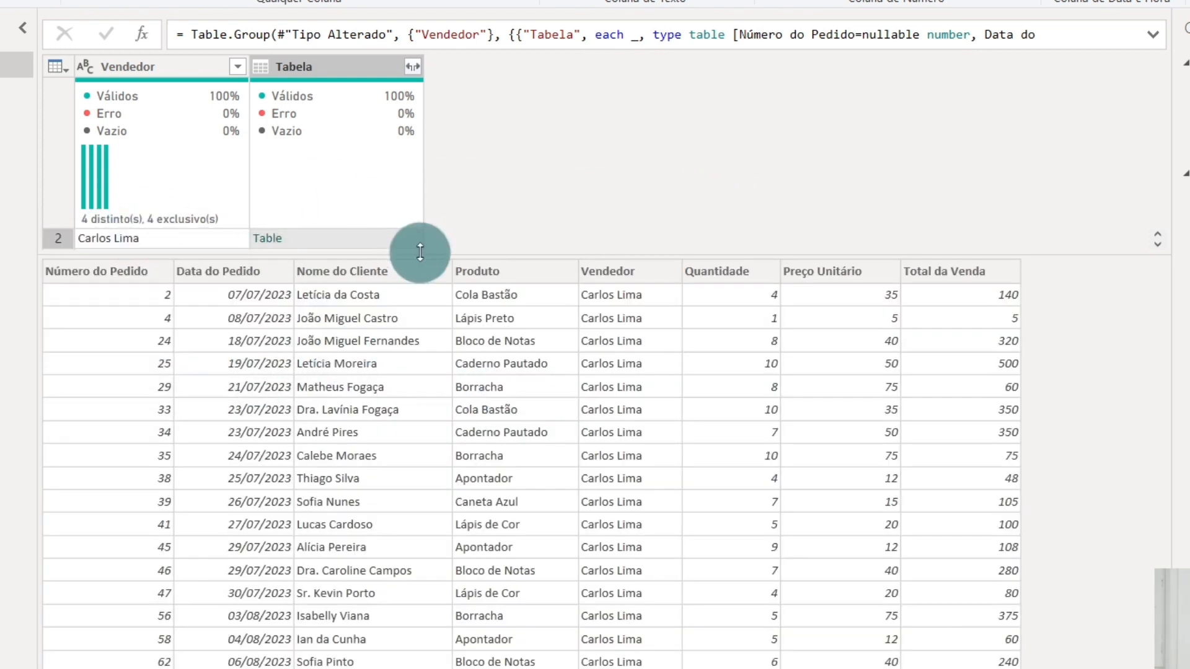
pyautogui.click(102, 239)
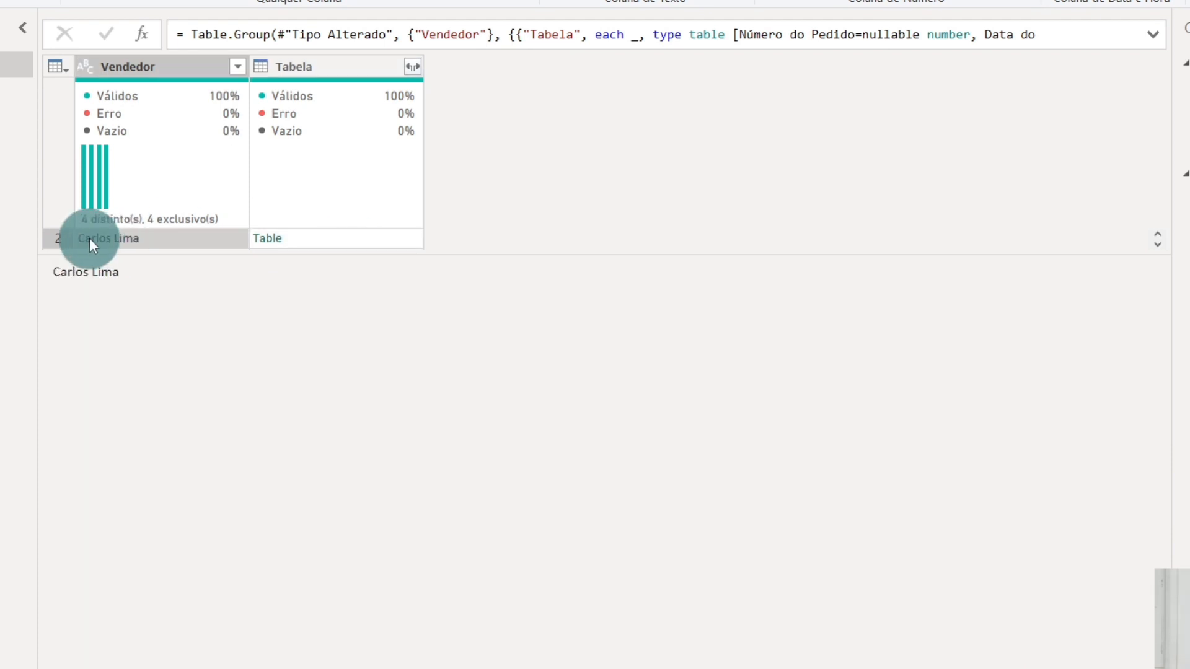
pyautogui.click(337, 241)
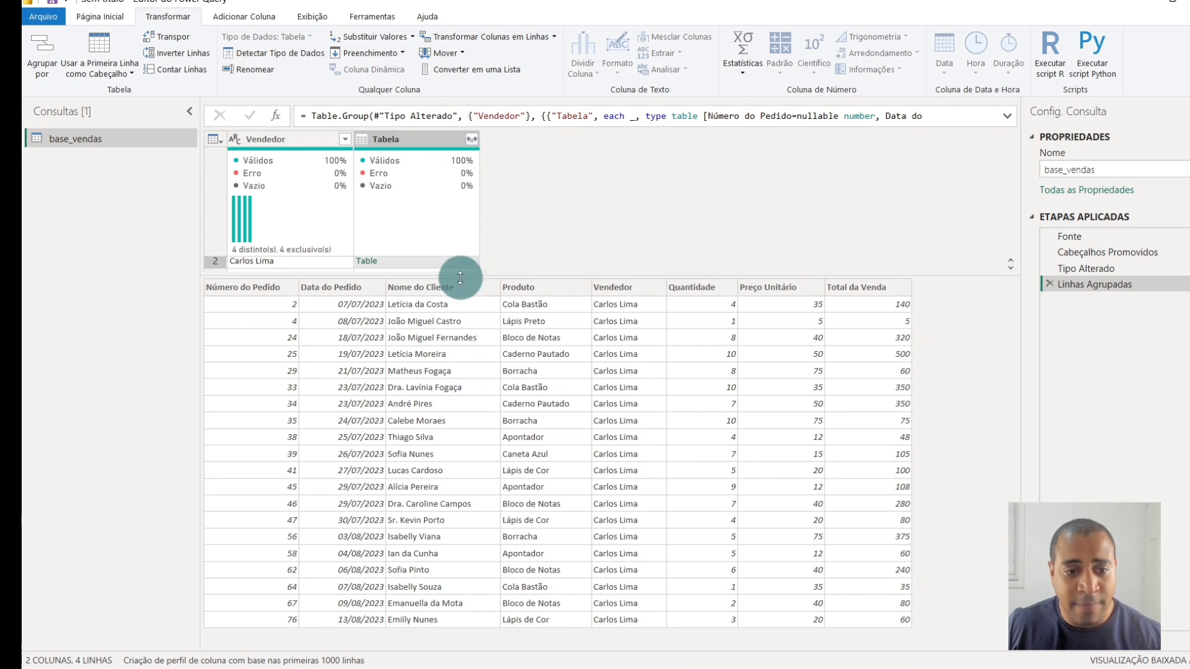
pyautogui.moveTo(459, 276); pyautogui.dragTo(458, 291)
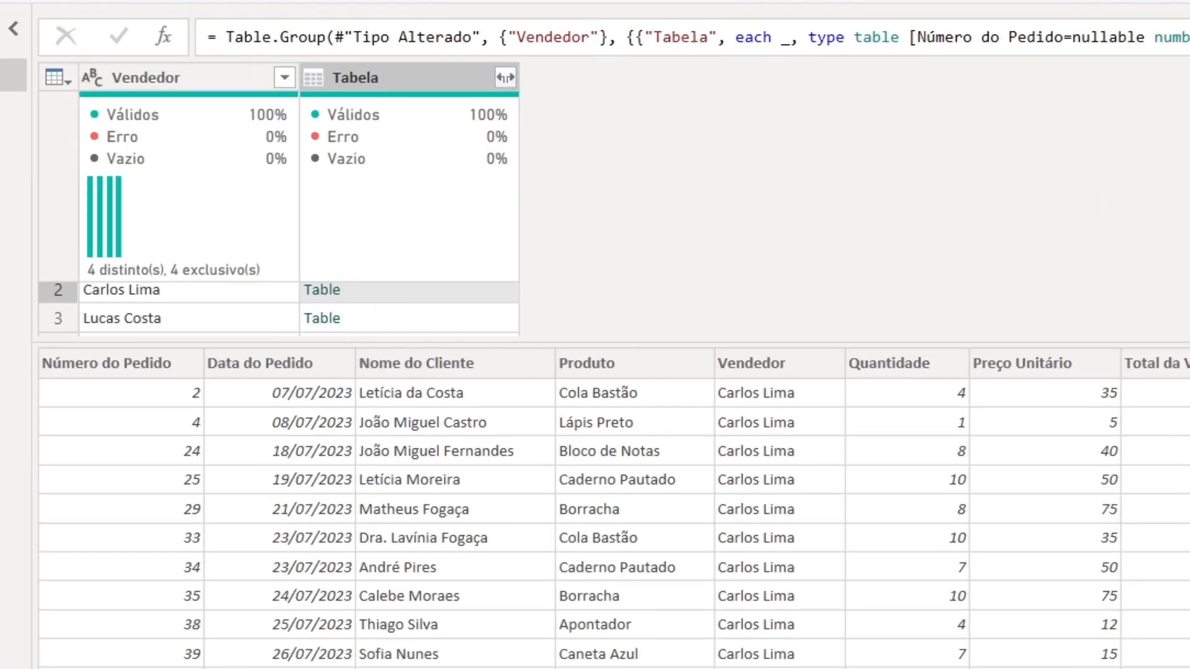
# - Start a custom column and name it Tabela Ordenada
pyautogui.click(355, 55)
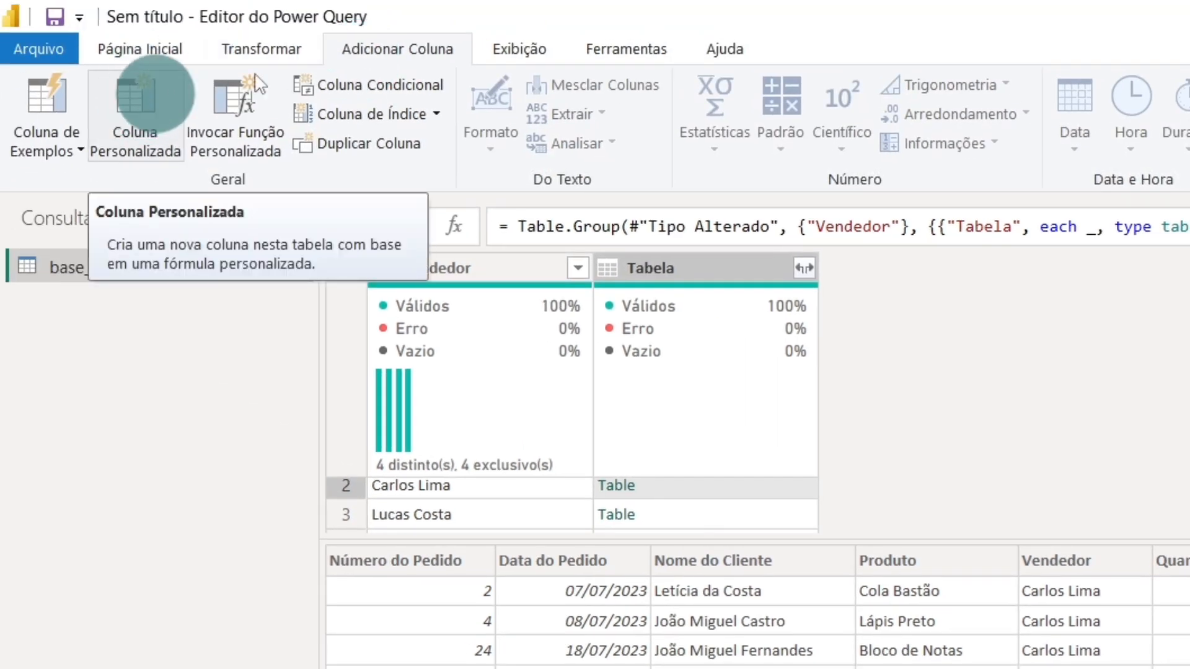
pyautogui.click(135, 91)
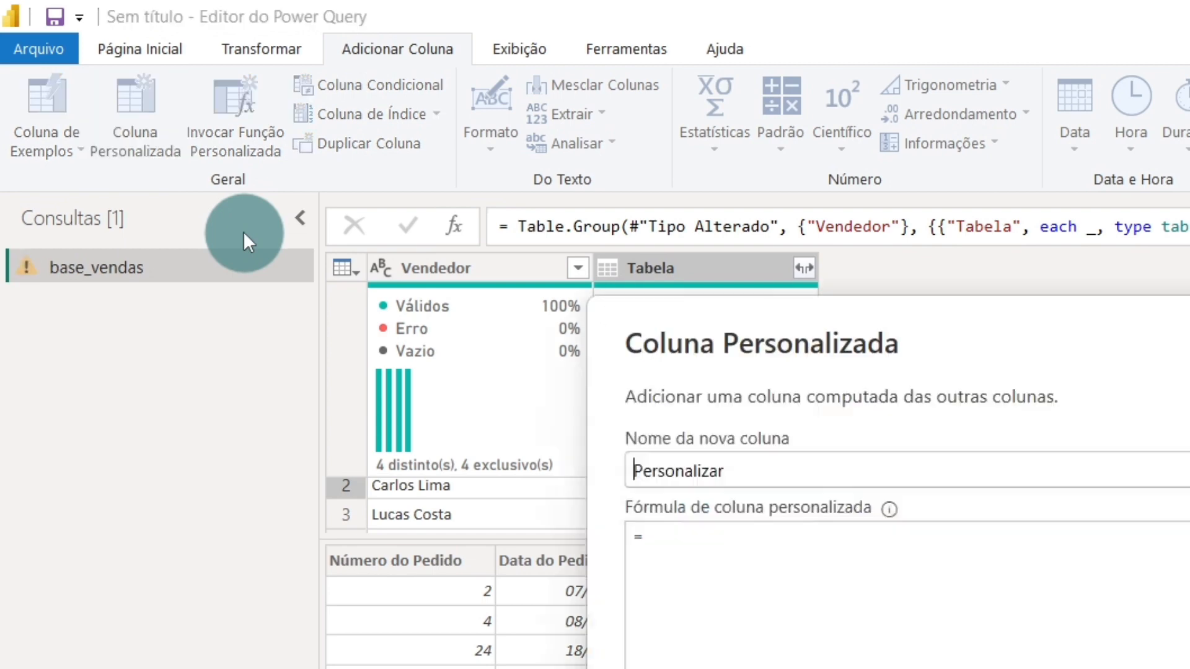
pyautogui.doubleClick(729, 466)
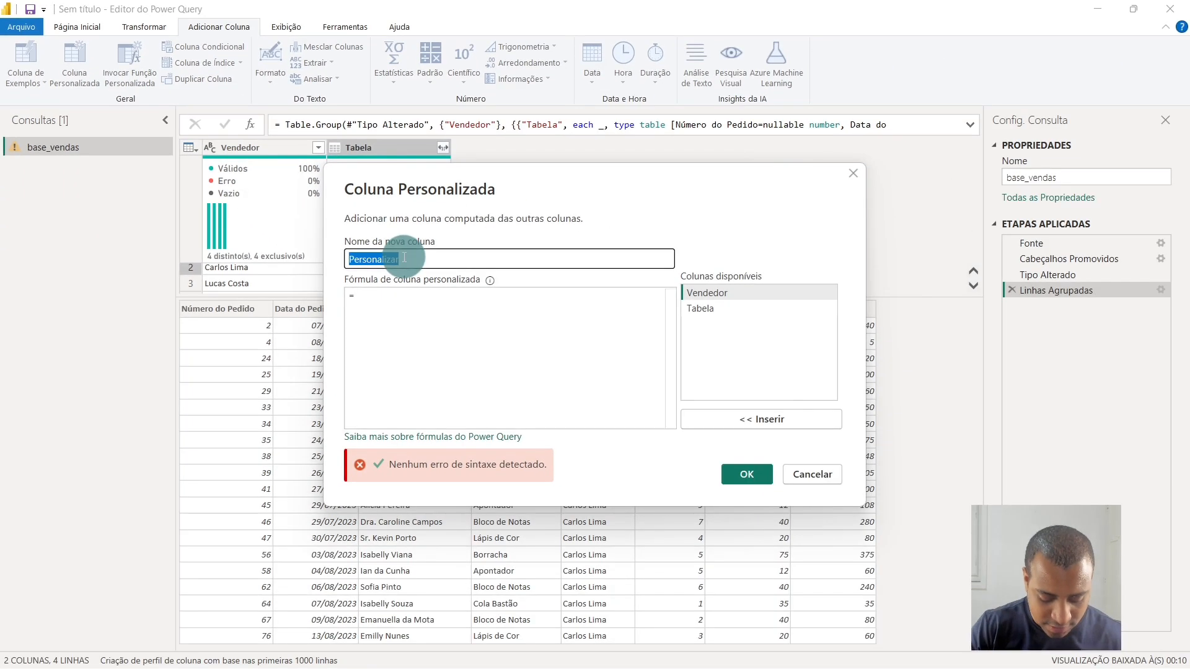
pyautogui.write('Tabela Ordenada')
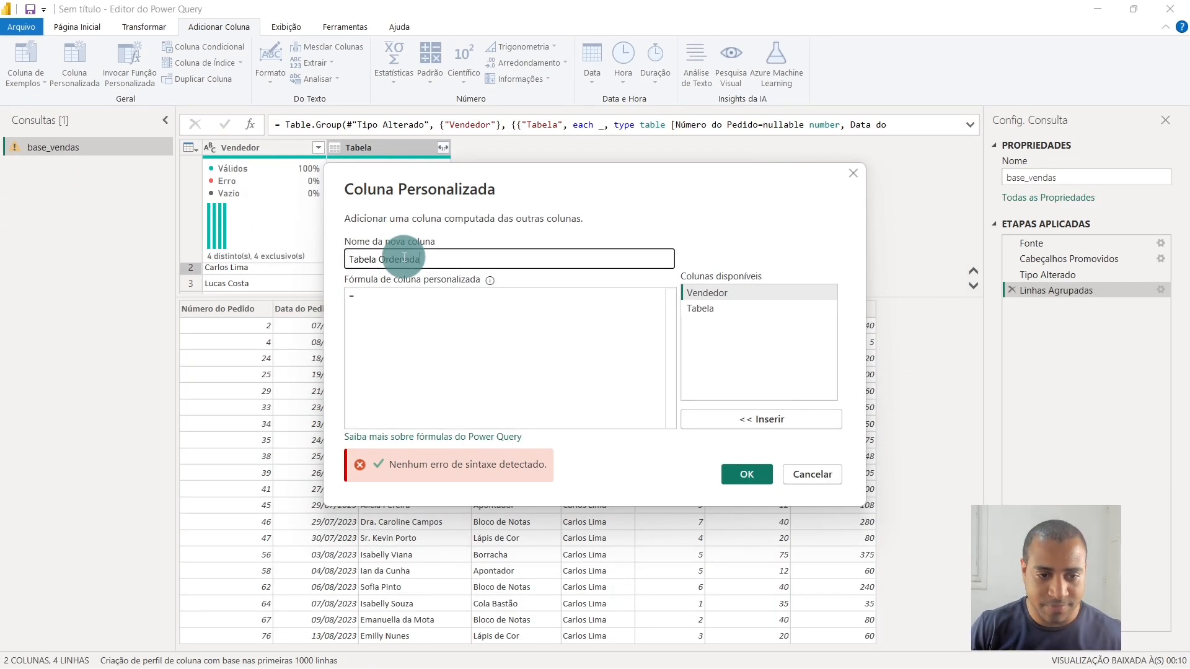
# - Begin the custom column formula with Table.Sort, using the [Tabela] column as its table argument
pyautogui.click(415, 289)
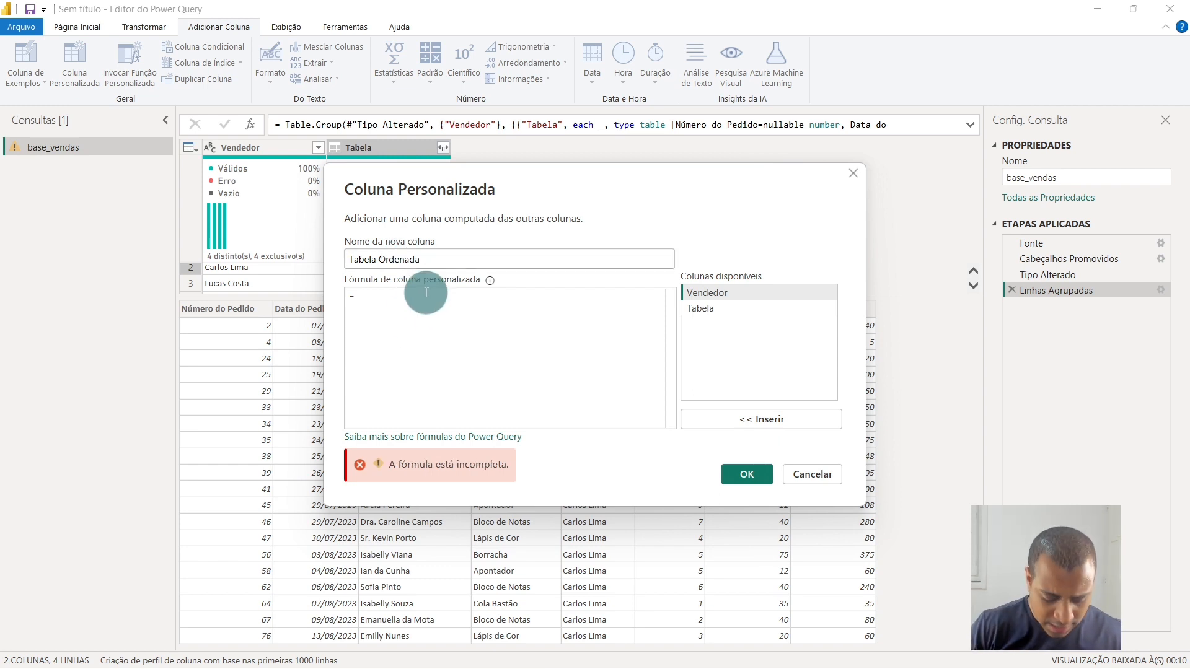
pyautogui.write('Tabl')
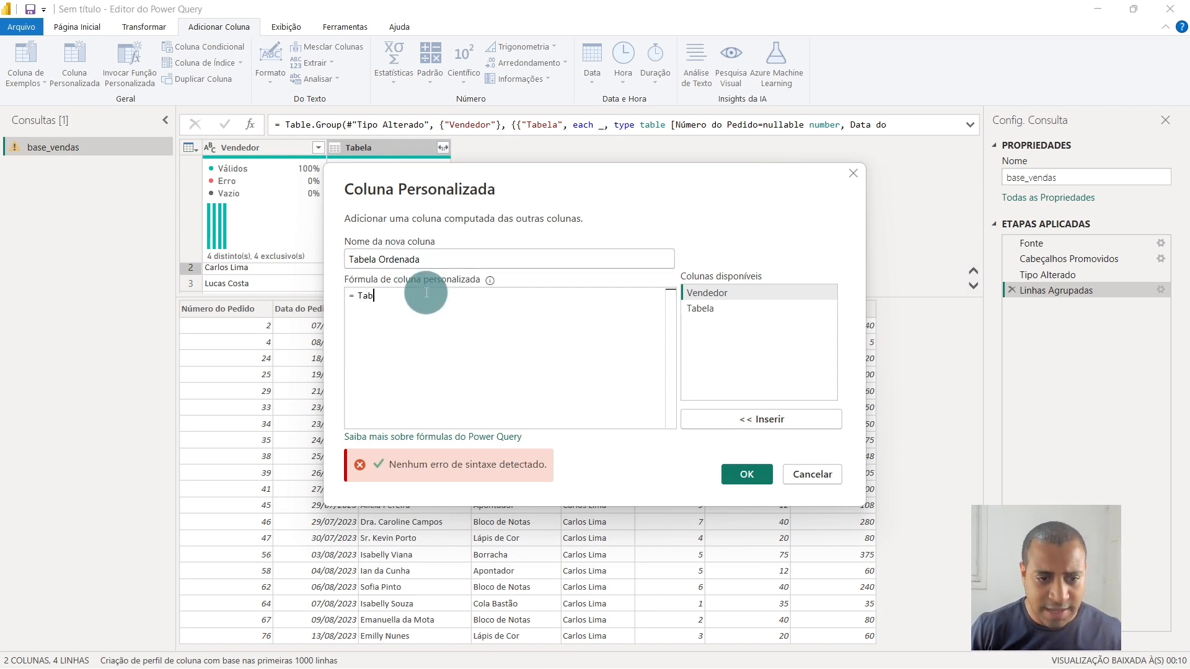
pyautogui.write('e.')
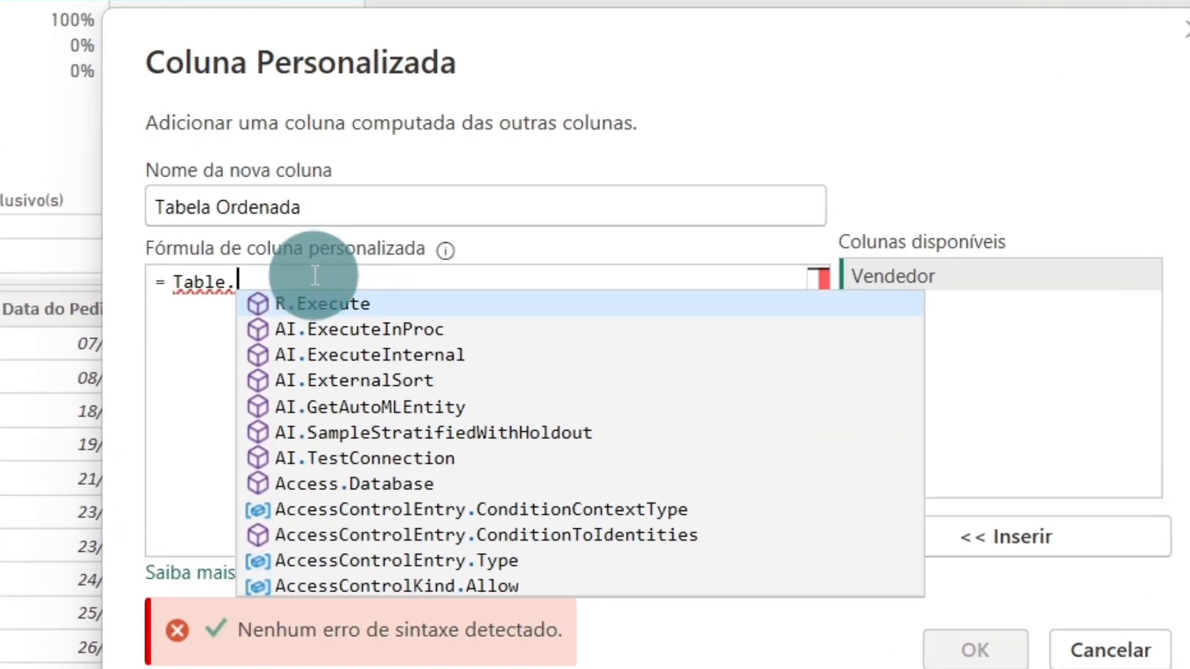
pyautogui.write('Sor')
pyautogui.press('BackSpace')
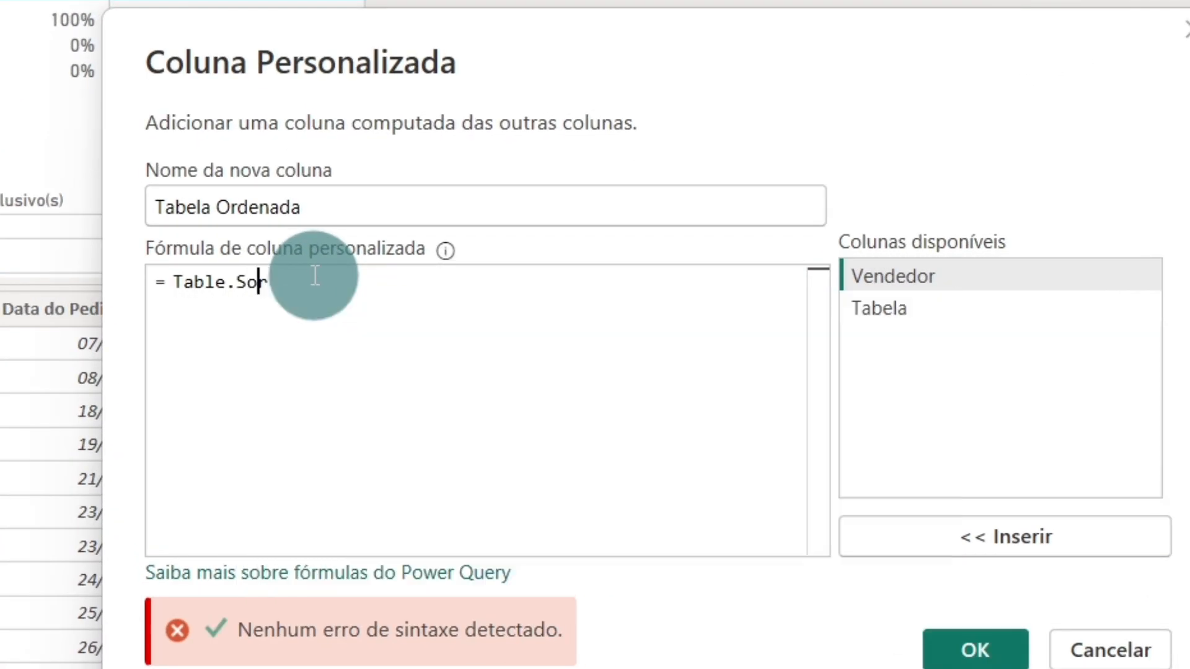
pyautogui.write('r')
pyautogui.press('BackSpace')
pyautogui.write('t')
pyautogui.press('BackSpace')
pyautogui.write('rt')
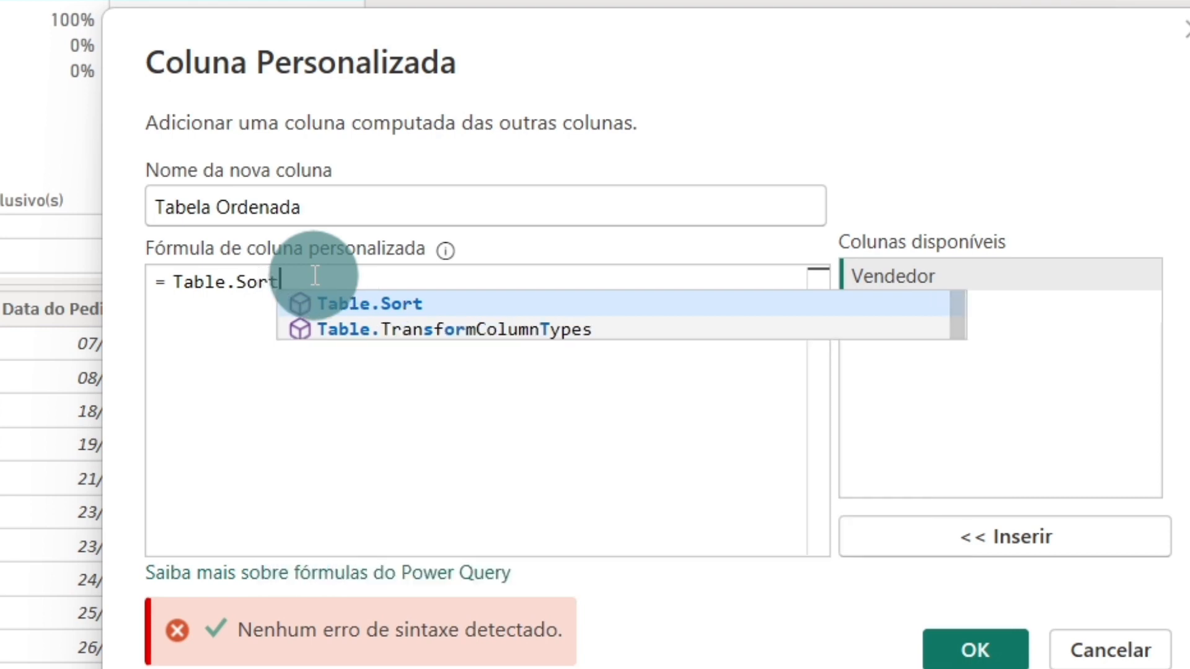
pyautogui.press('Escape')
pyautogui.write('(')
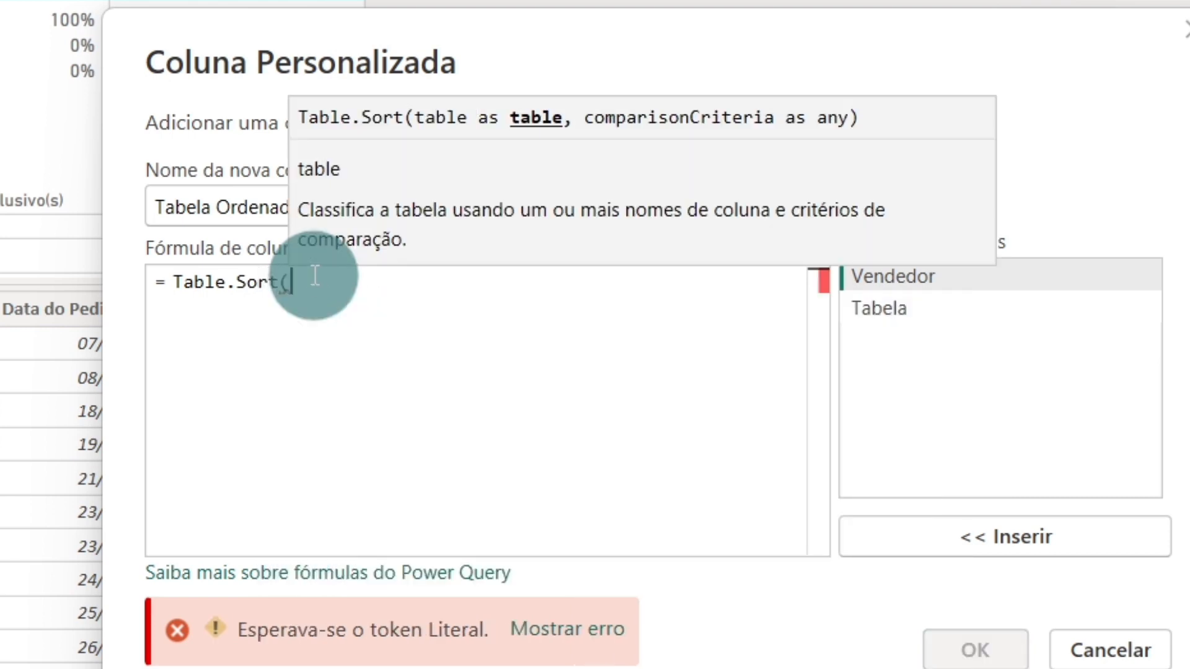
pyautogui.click(942, 310)
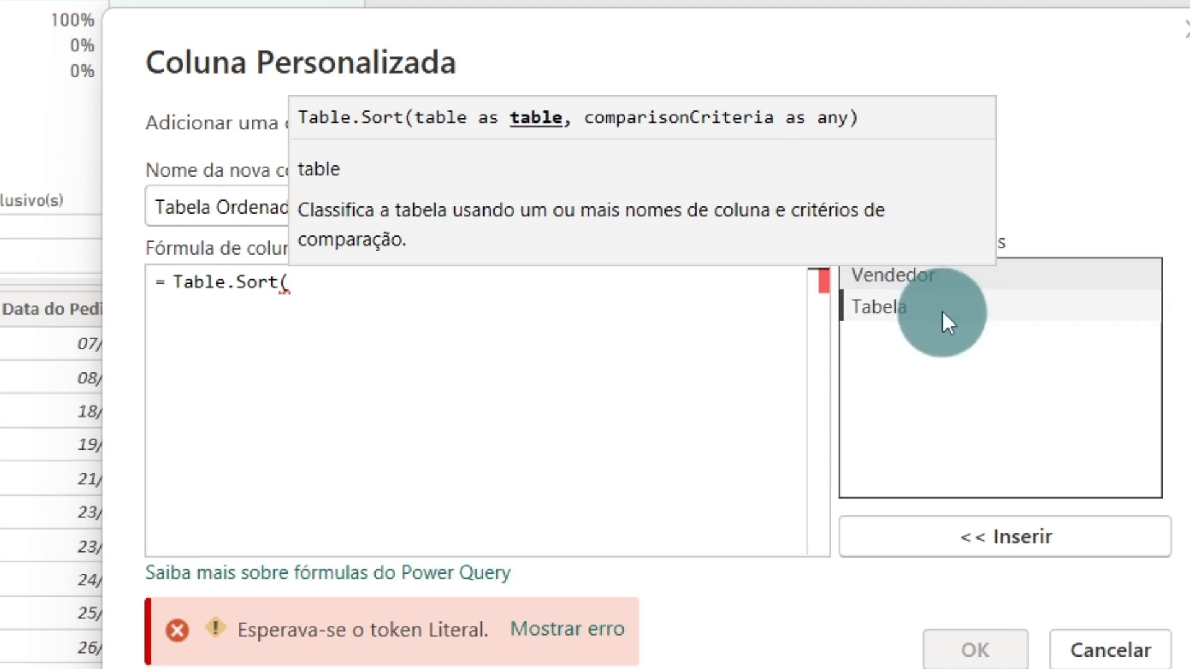
pyautogui.doubleClick(942, 309)
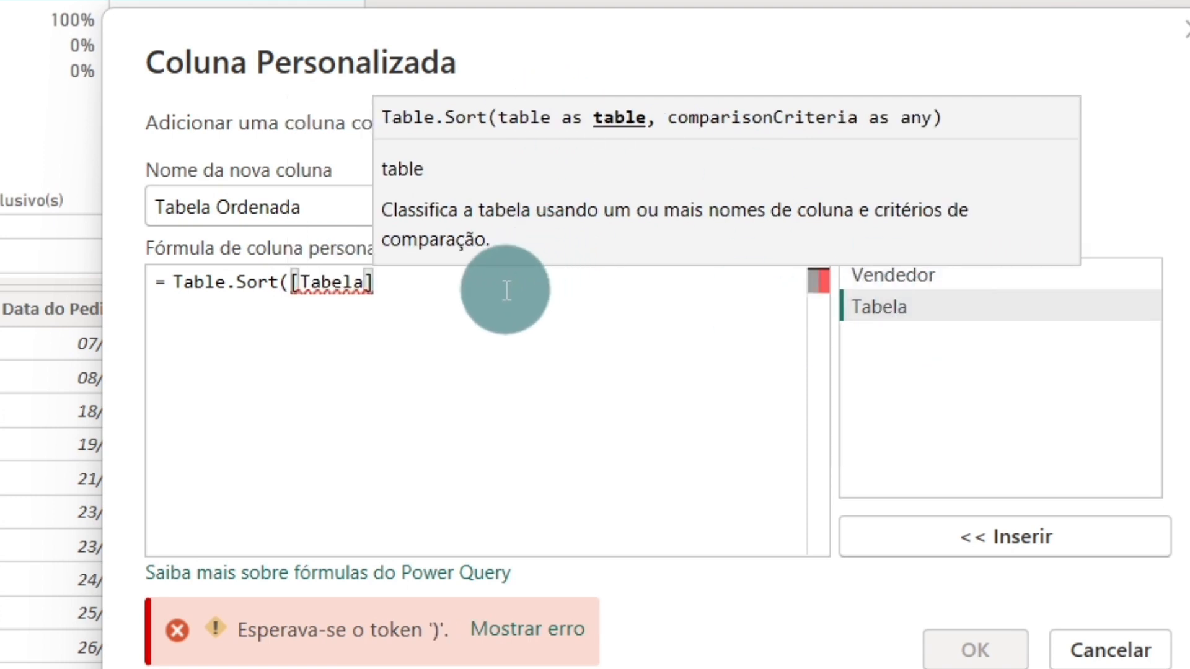
# - Complete the formula with the sort criterion {"Data do Pedido", Order.Descending}, add the column, and preview the second seller's table in Tabela Ordenada
pyautogui.write(',')
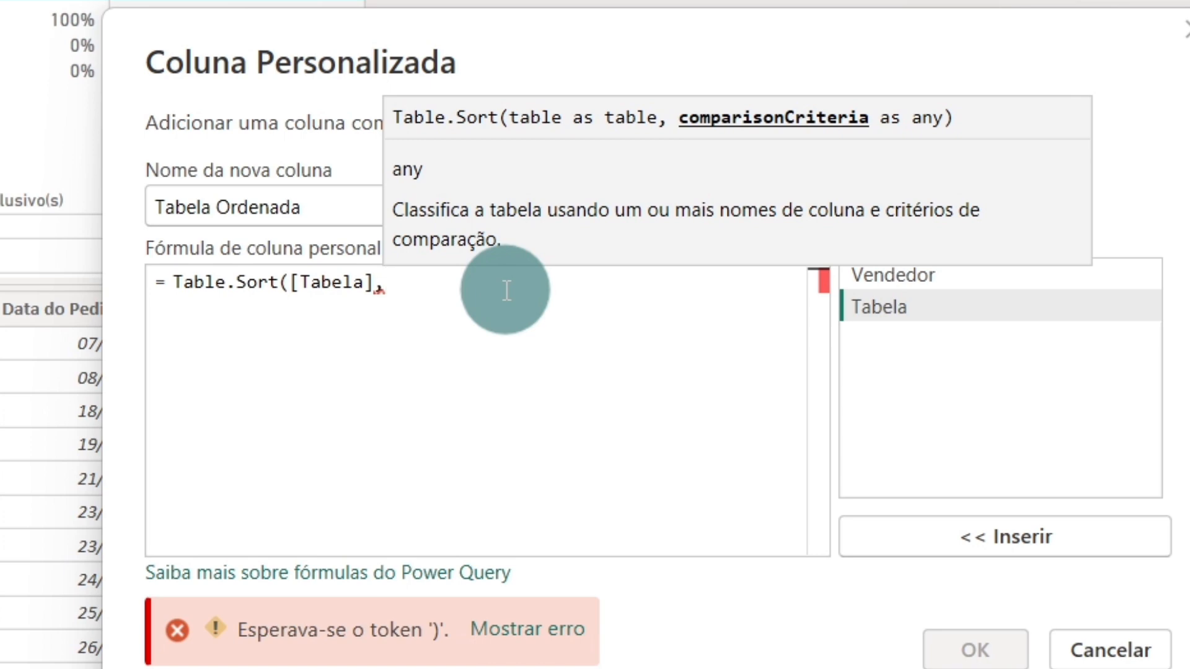
pyautogui.write('{')
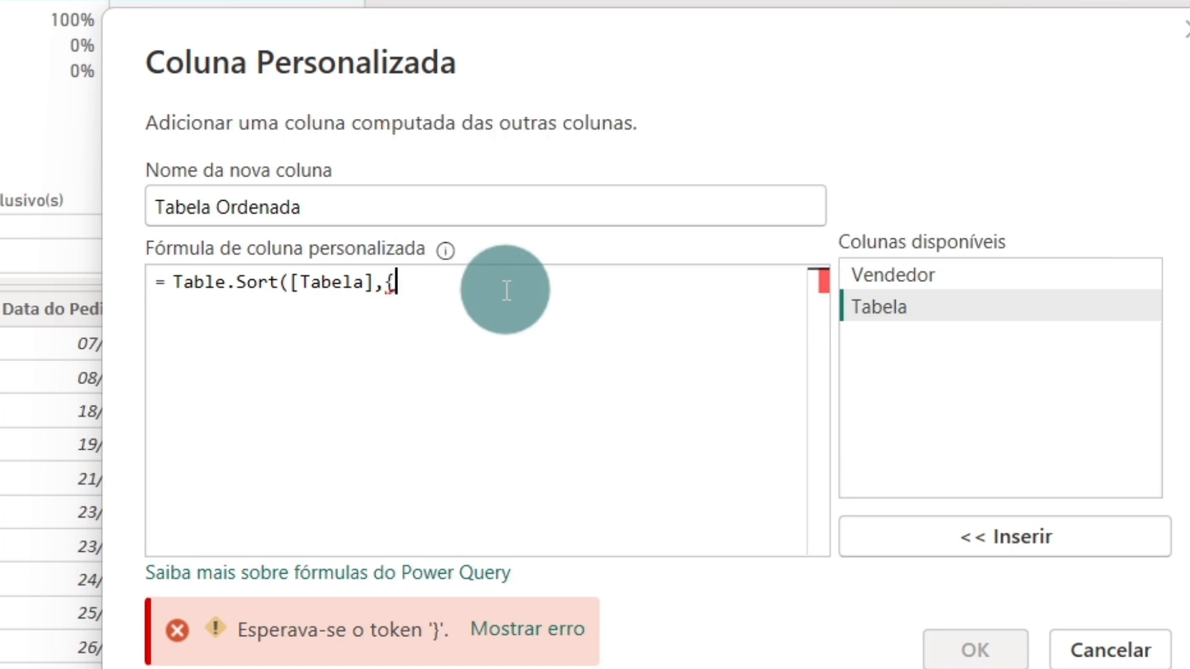
pyautogui.moveTo(438, 83); pyautogui.dragTo(822, 40)
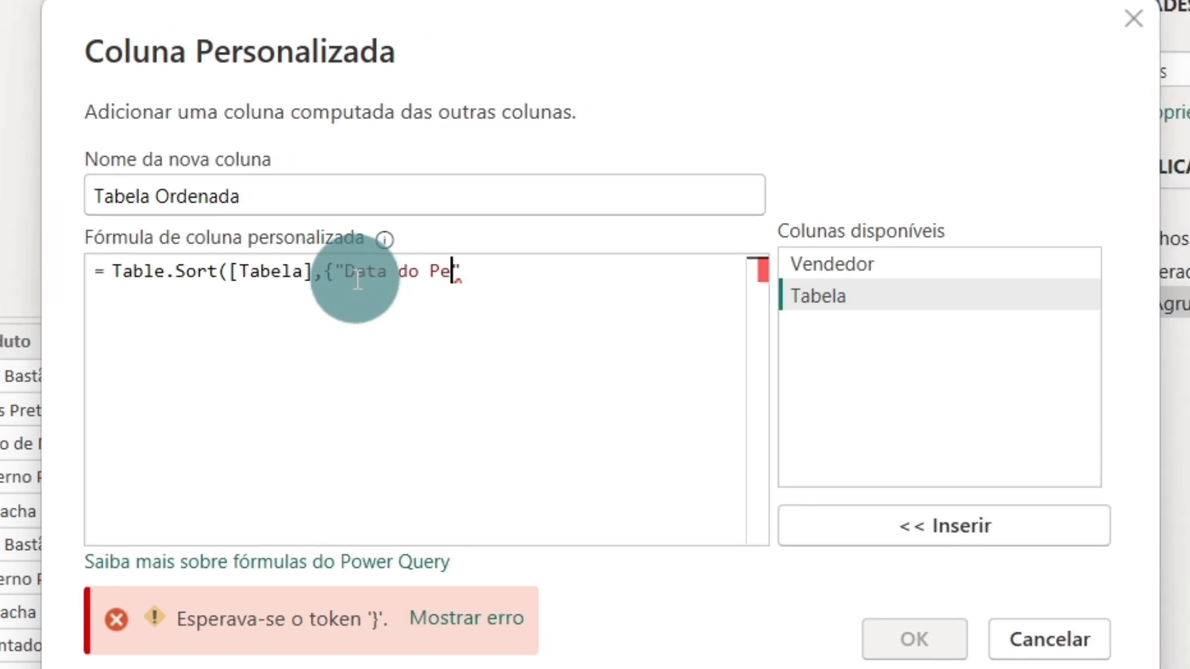
pyautogui.write('ido", ')
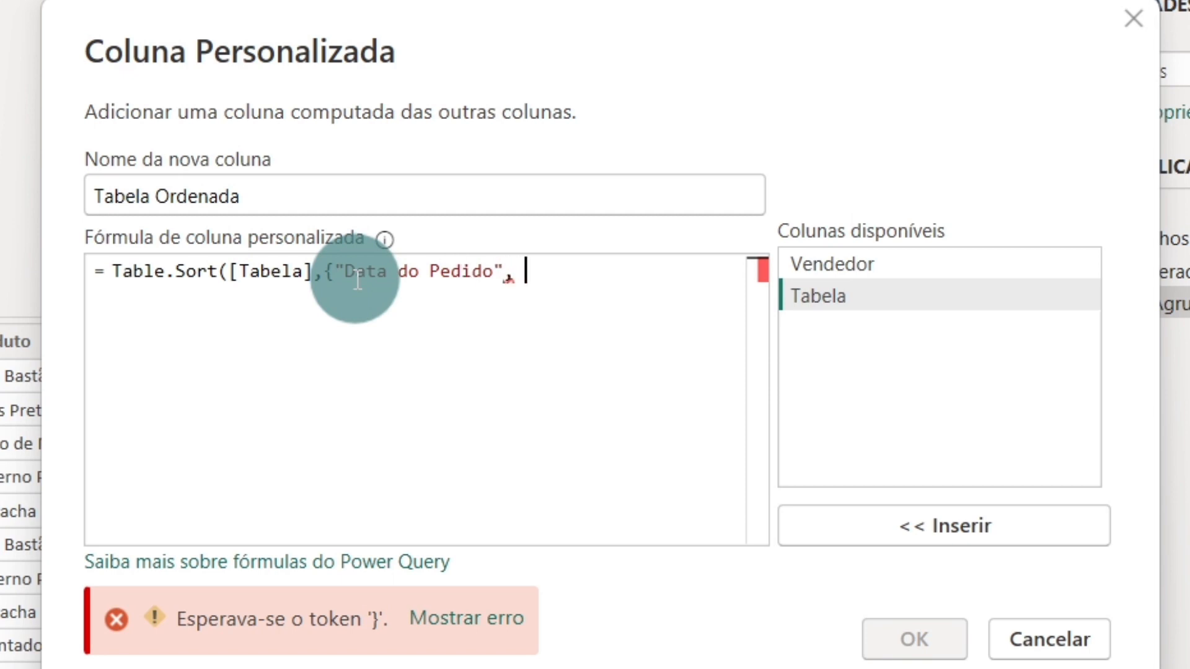
pyautogui.write('Orde')
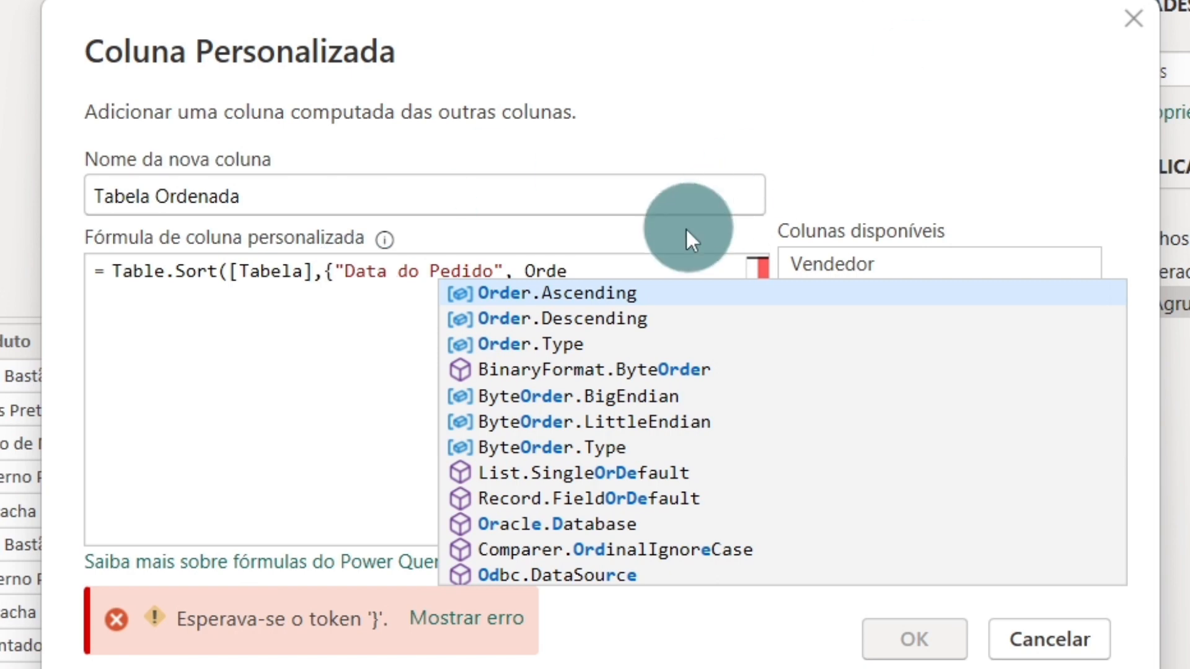
pyautogui.click(638, 318)
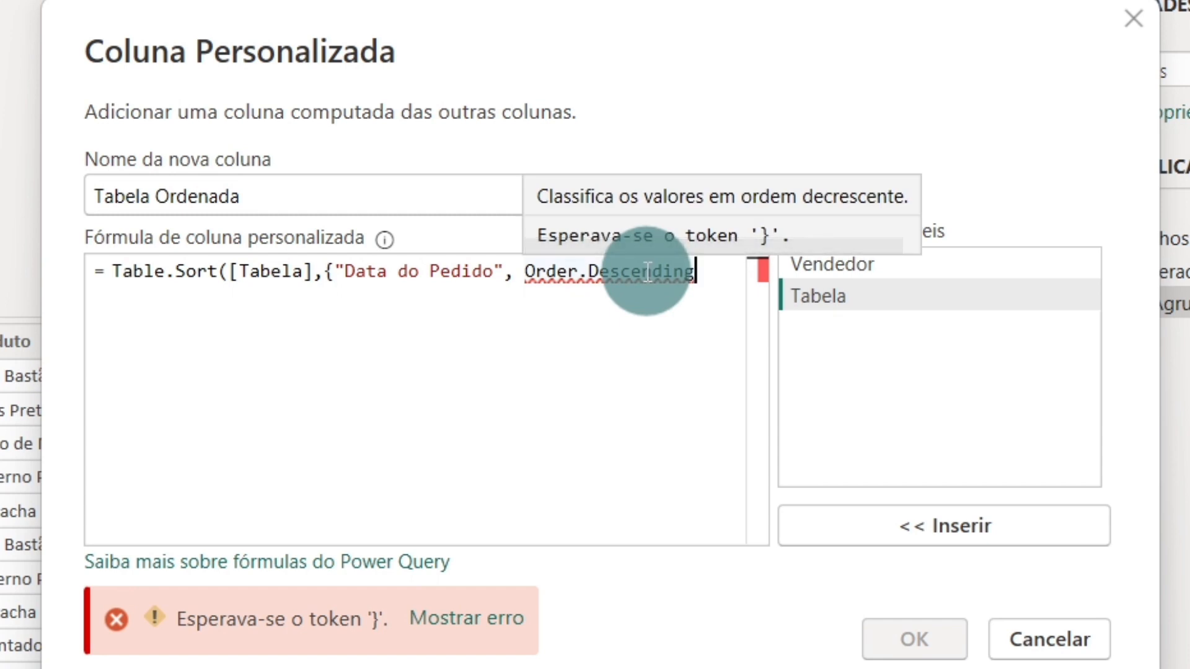
pyautogui.write('{')
pyautogui.press('BackSpace')
pyautogui.write('})')
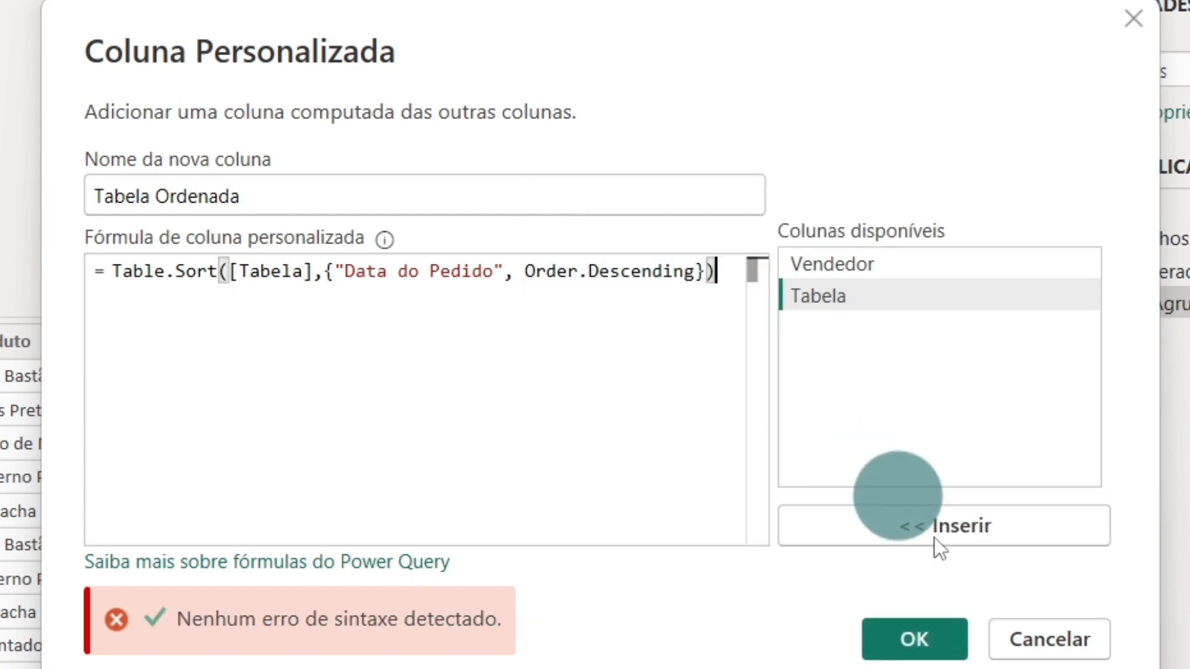
pyautogui.click(908, 642)
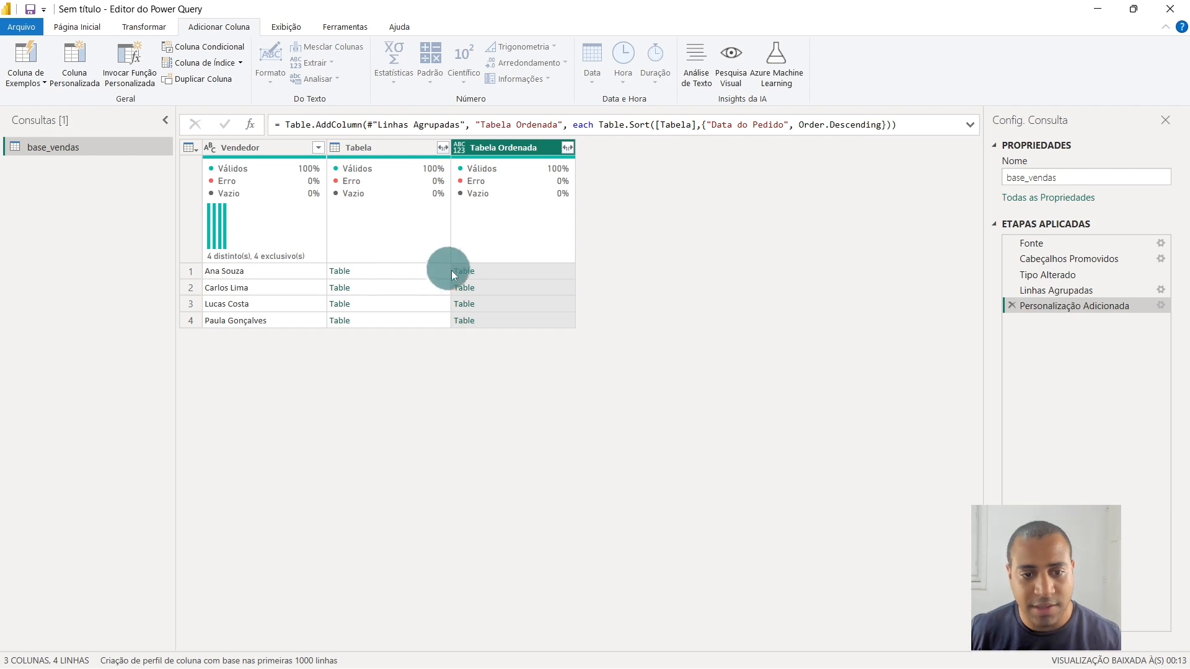
pyautogui.click(496, 290)
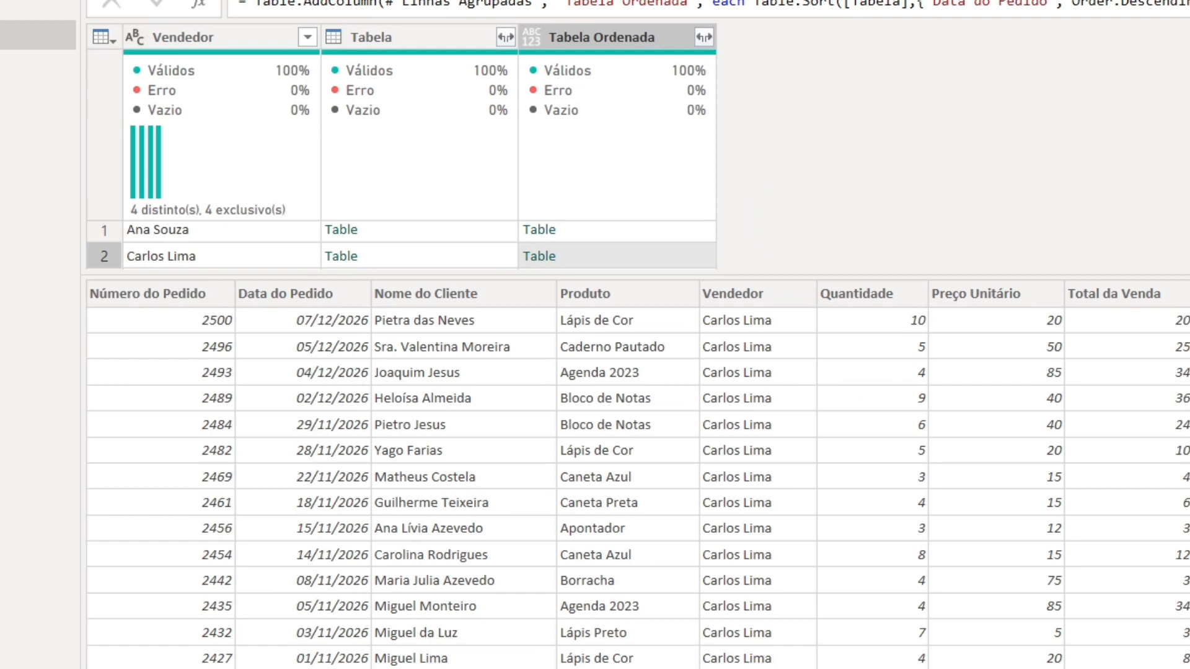
# - Compare the first seller's nested tables in the Tabela and Tabela Ordenada columns
pyautogui.click(425, 229)
pyautogui.click(611, 238)
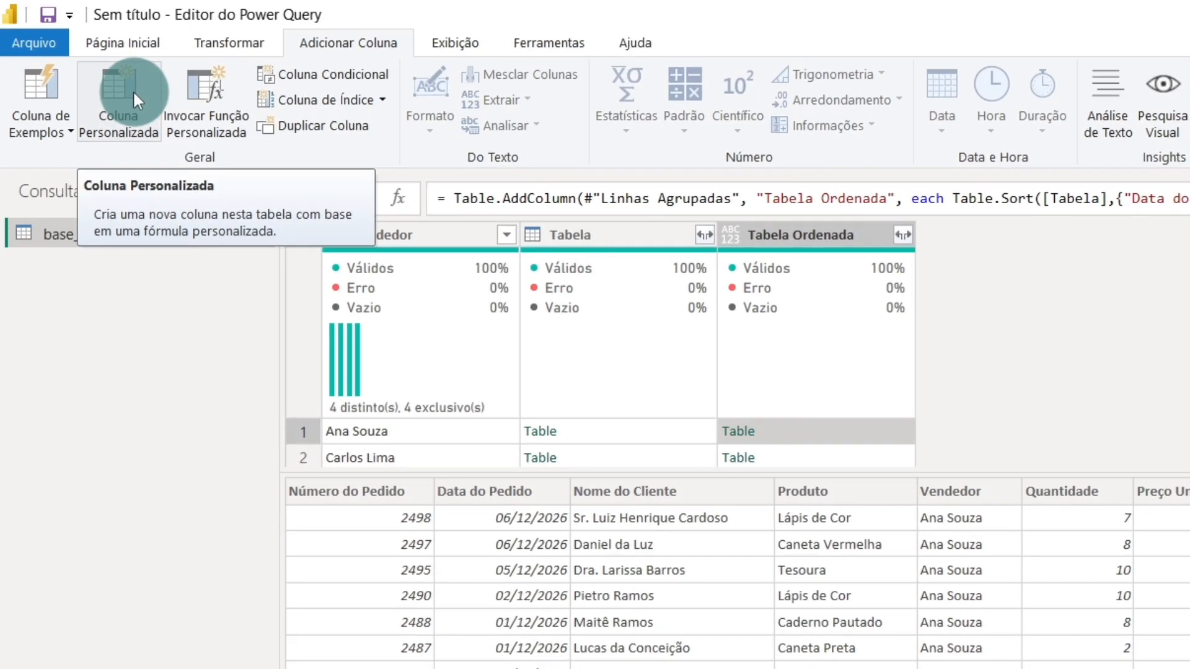
pyautogui.click(133, 91)
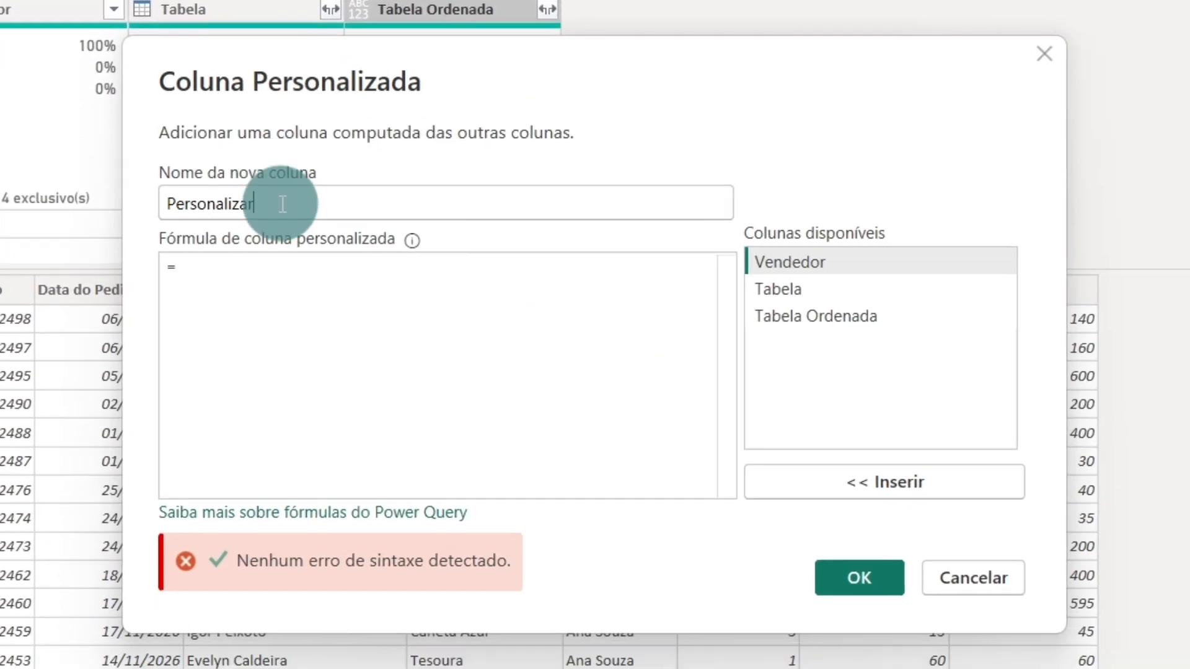
pyautogui.doubleClick(495, 322)
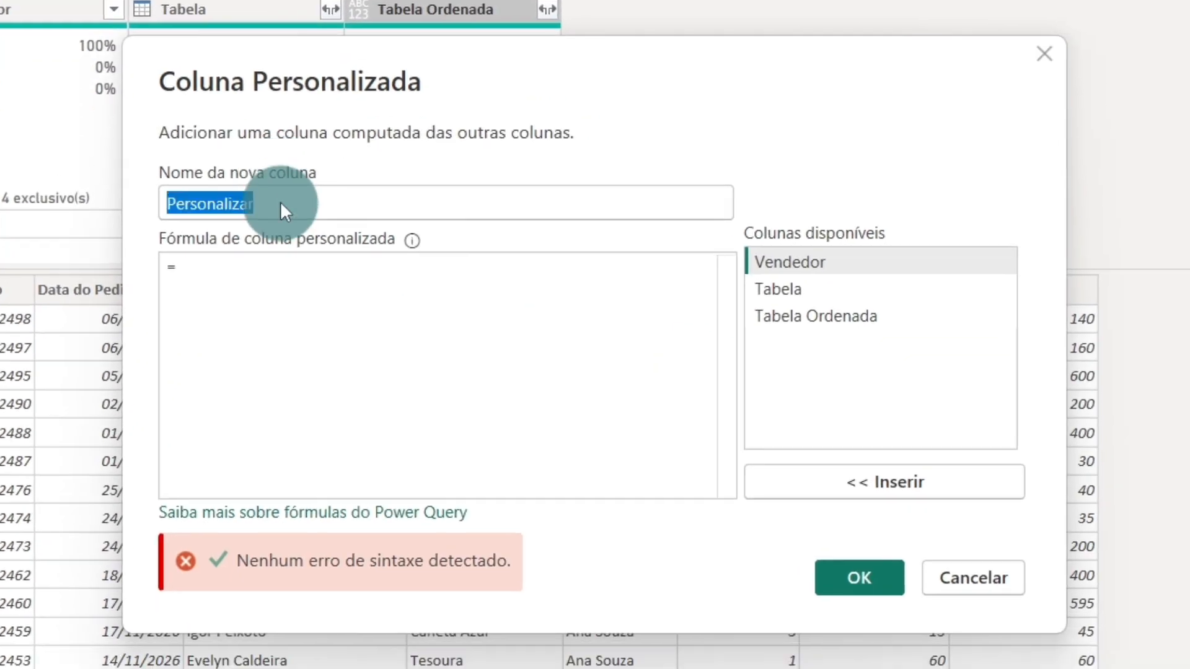
pyautogui.click(995, 576)
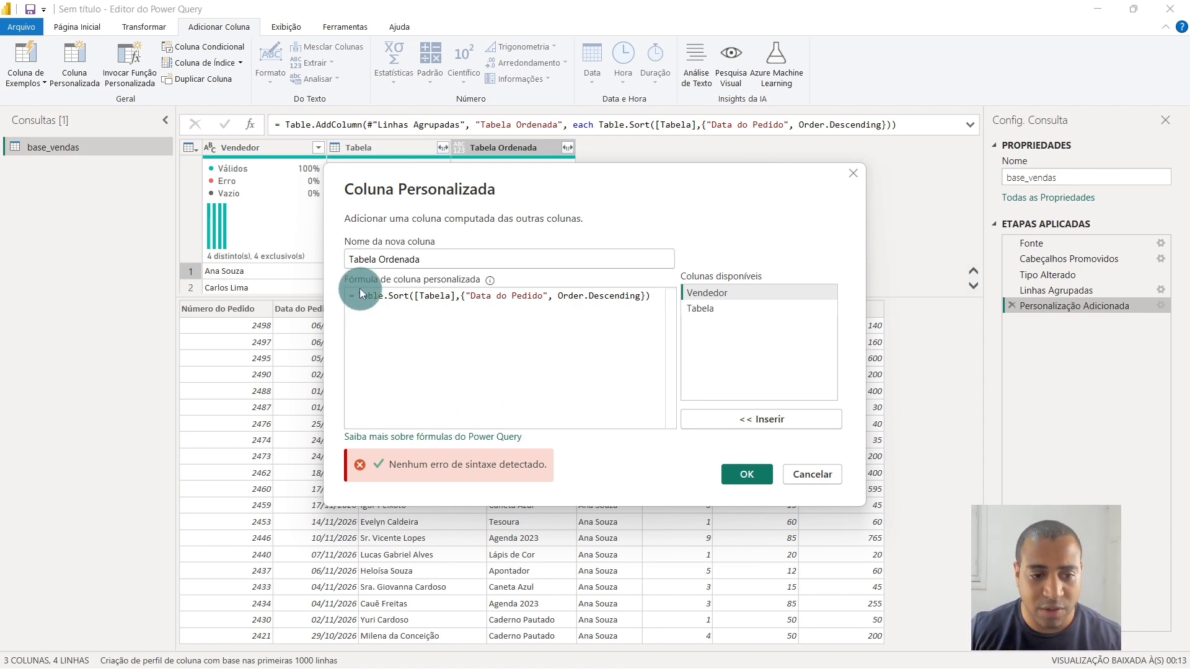
# - Review the Table.Sort formula in the settings of the Personalização Adicionada step, leaving it unchanged
pyautogui.click(647, 297)
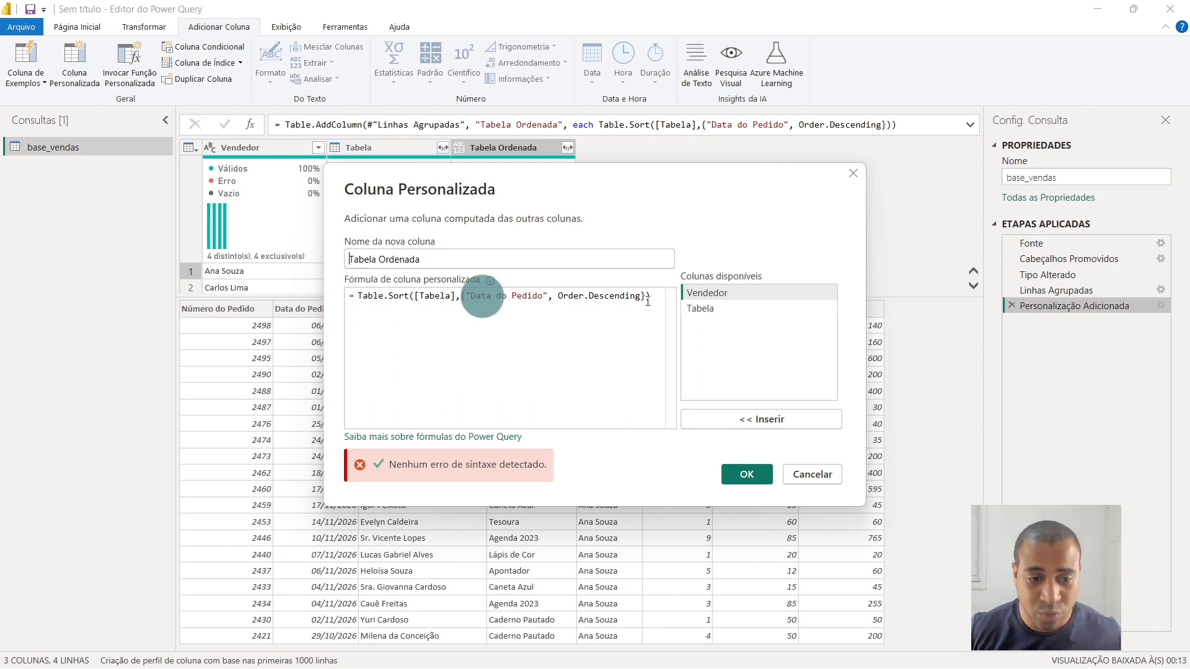
pyautogui.click(813, 477)
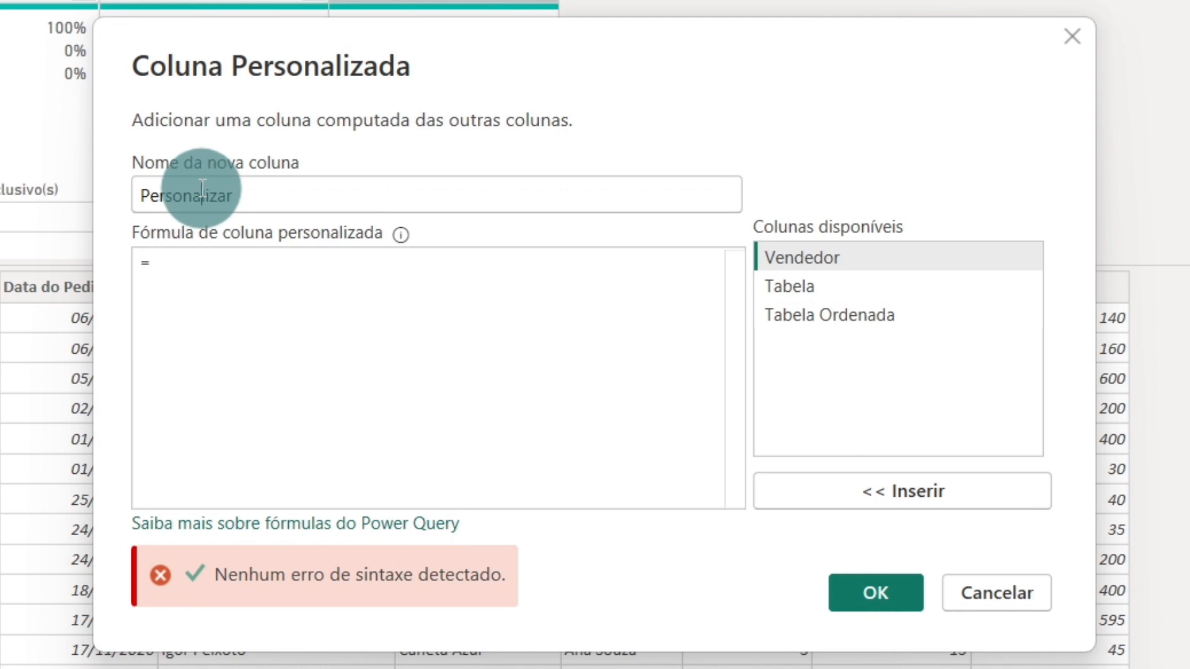
# - Start a custom column named Tabela and begin its formula with the Table. function prefix
pyautogui.doubleClick(372, 247)
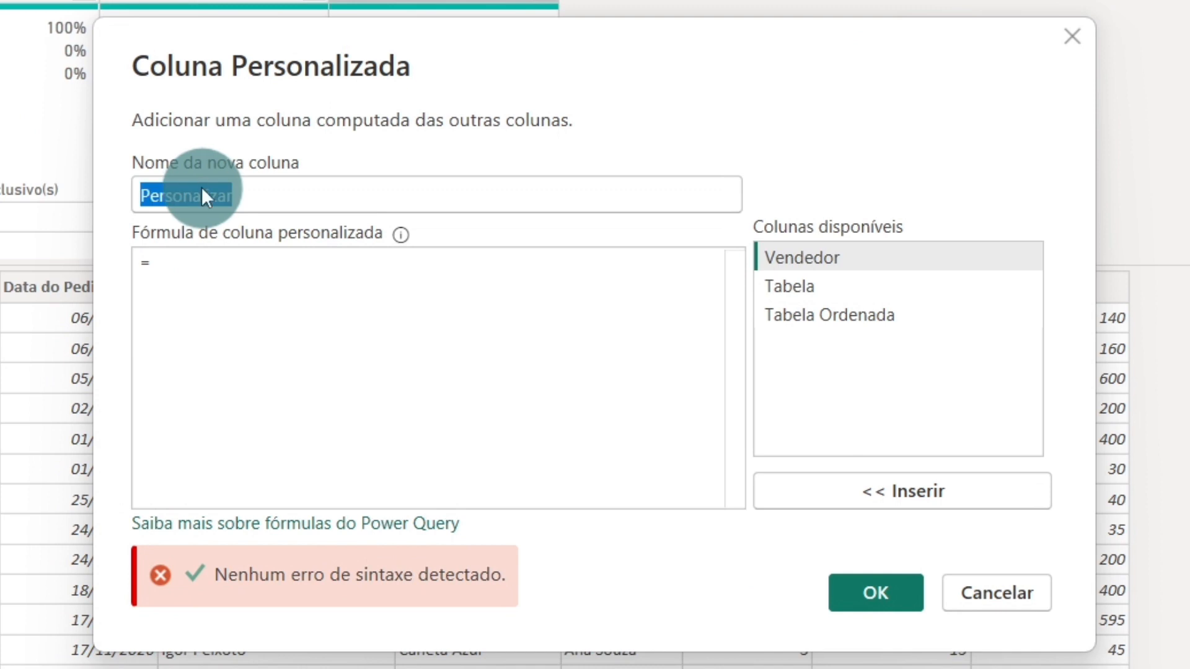
pyautogui.write('Tabela')
pyautogui.click(266, 299)
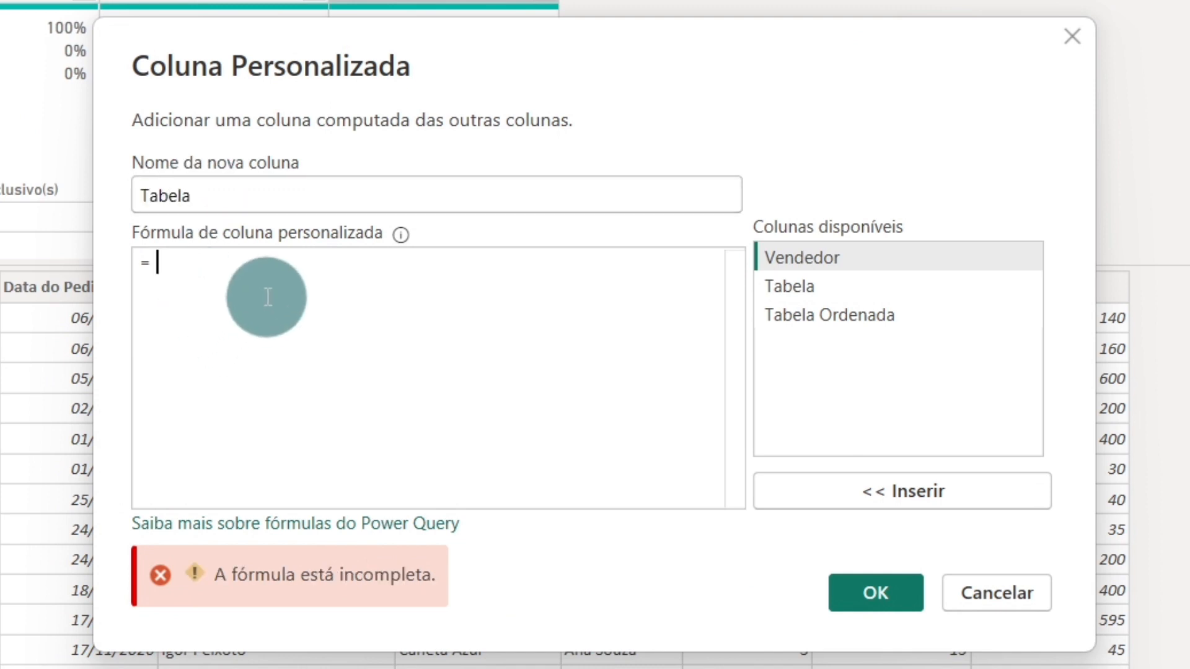
pyautogui.write('Table.')
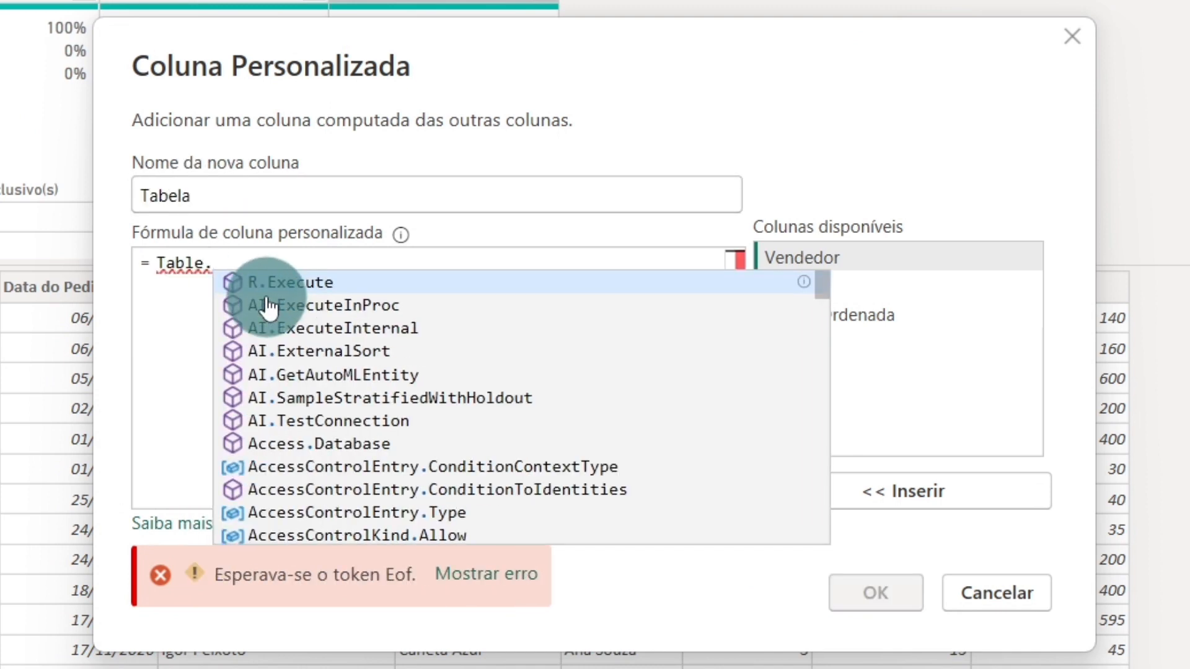
# - Look through the suggested Table.First functions, including Table.FirstN, and clear the partial function name
pyautogui.write('Firs')
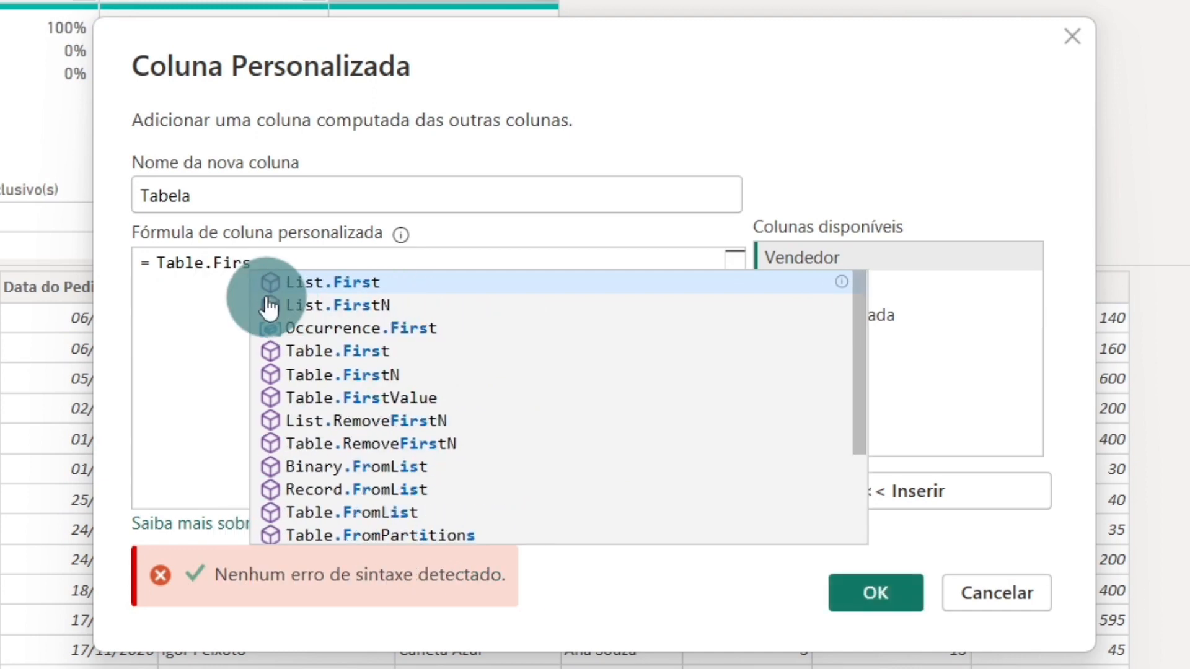
pyautogui.press('Up')
pyautogui.press('Down')
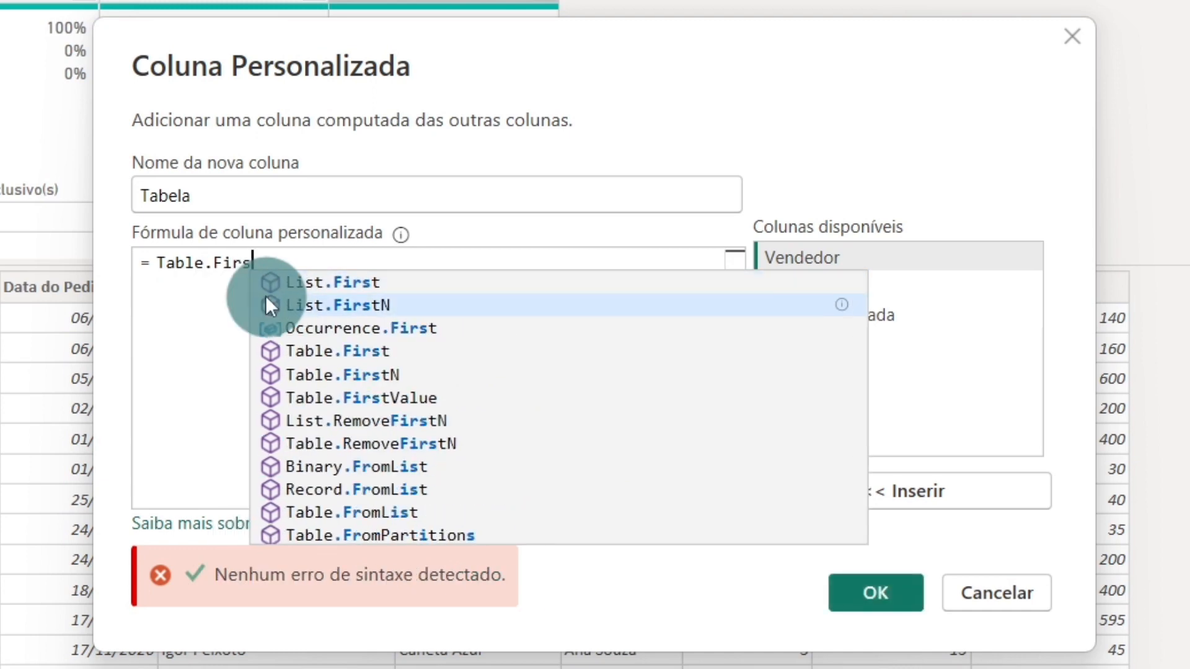
pyautogui.press('Down')
pyautogui.press('Down')
pyautogui.press('Down')
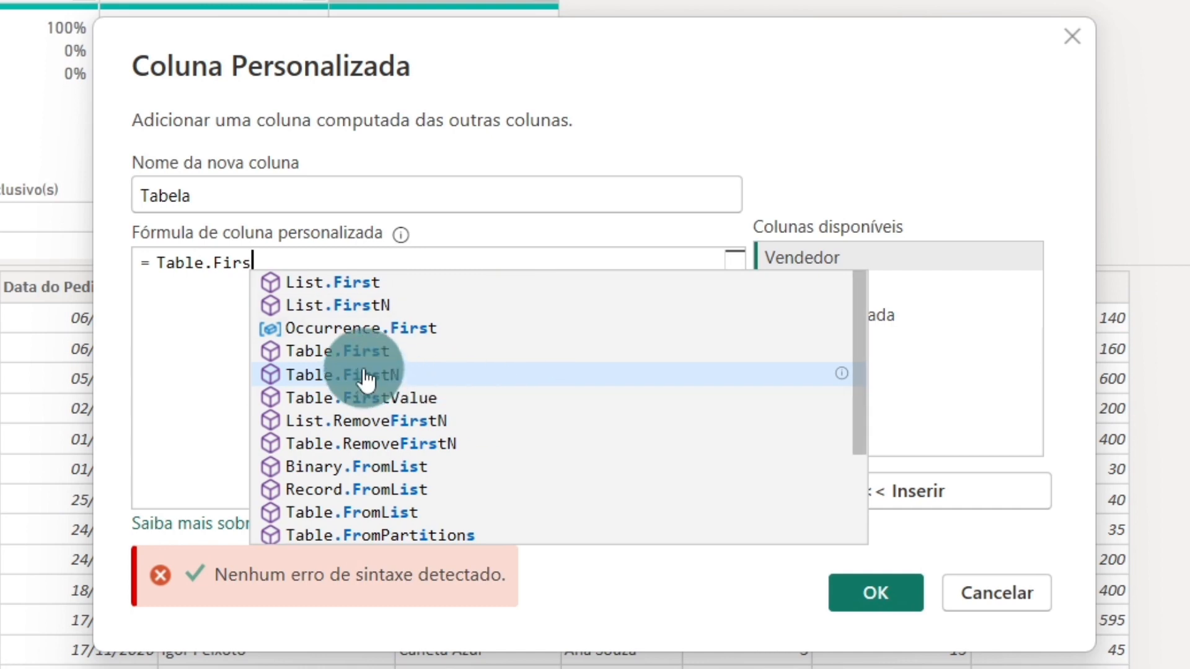
pyautogui.press('BackSpace')
pyautogui.press('BackSpace')
pyautogui.press('BackSpace')
pyautogui.press('BackSpace')
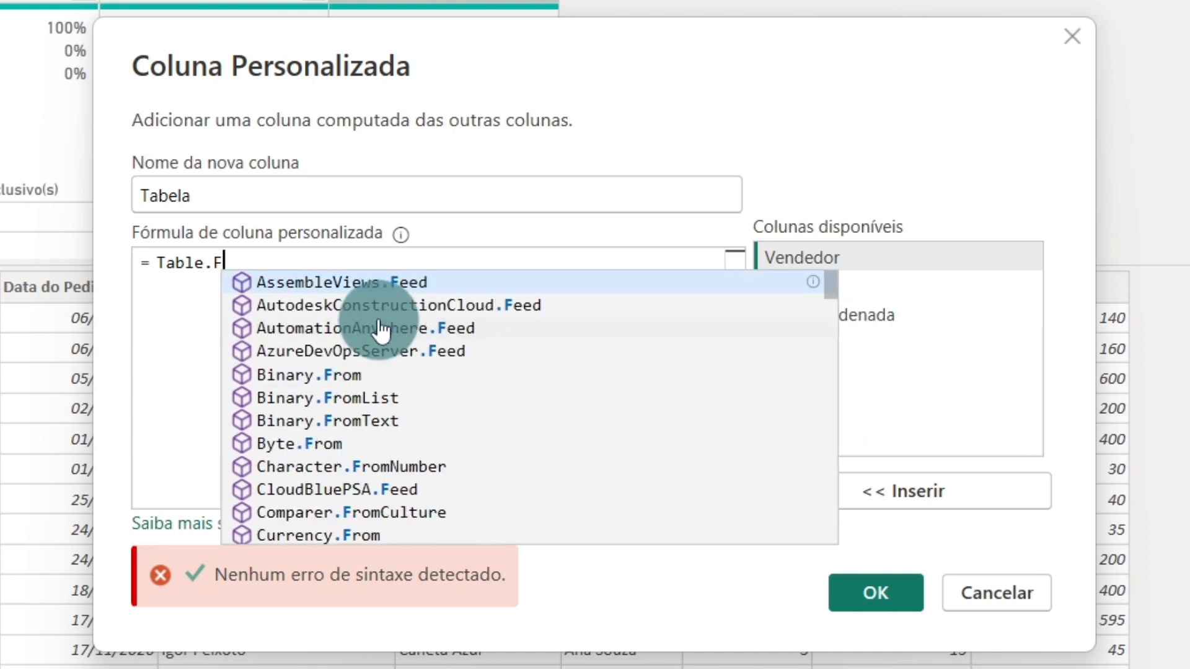
# - Look up the suggested Table.Last functions and clear that function name from the formula
pyautogui.write('Last')
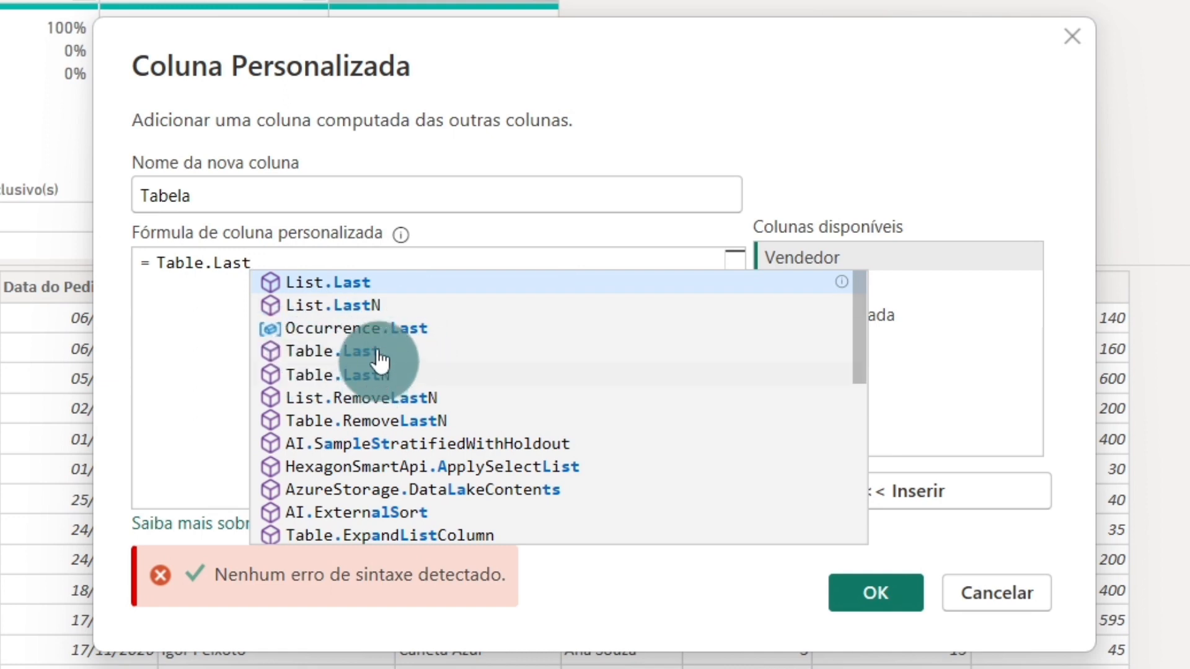
pyautogui.press('BackSpace')
pyautogui.press('BackSpace')
pyautogui.press('BackSpace')
pyautogui.press('BackSpace')
# - Make Table.FirstN the formula's function, correcting the inserted List prefix, and open its argument list
pyautogui.write('First')
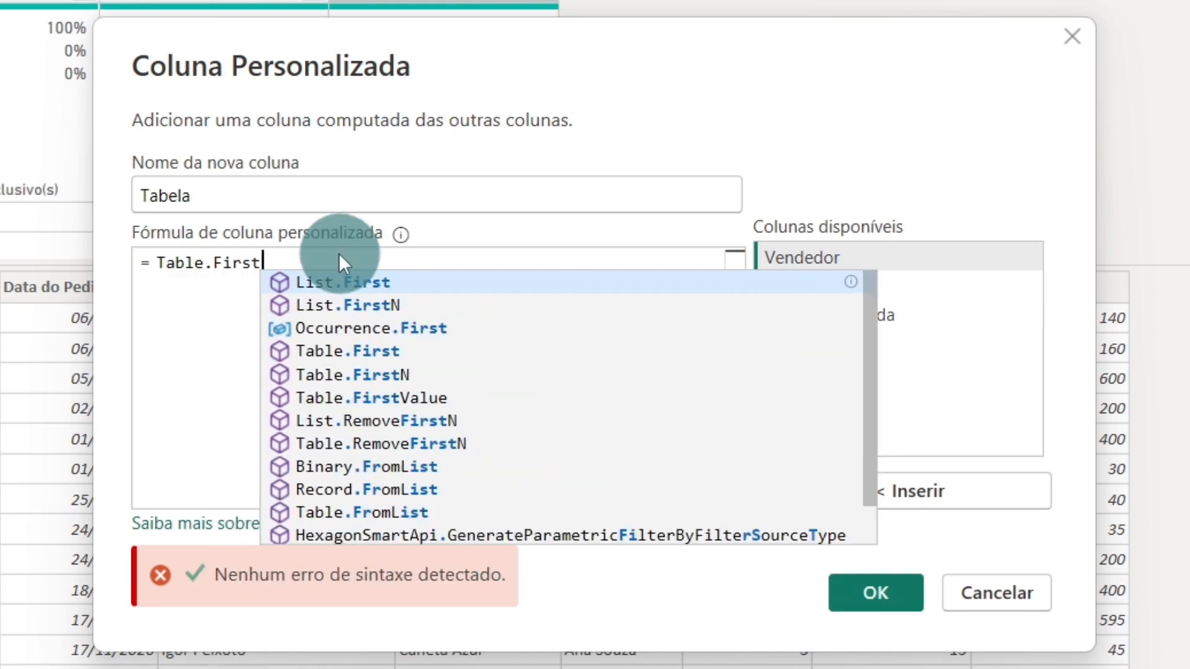
pyautogui.click(383, 304)
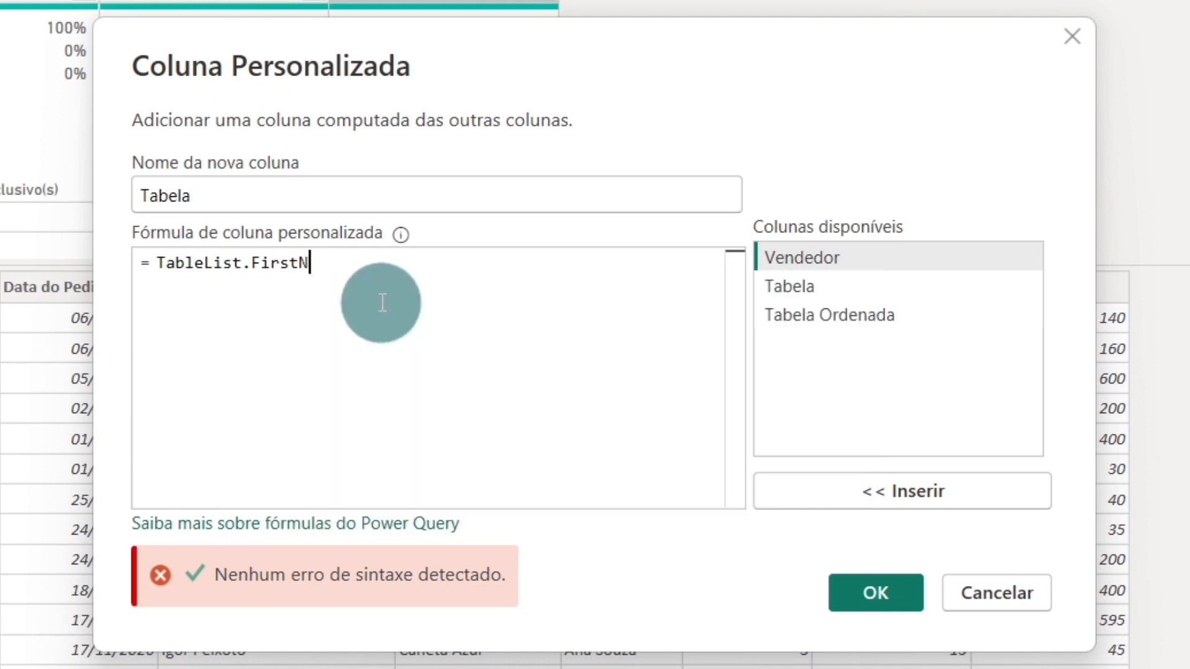
pyautogui.doubleClick(207, 262)
pyautogui.write('Table')
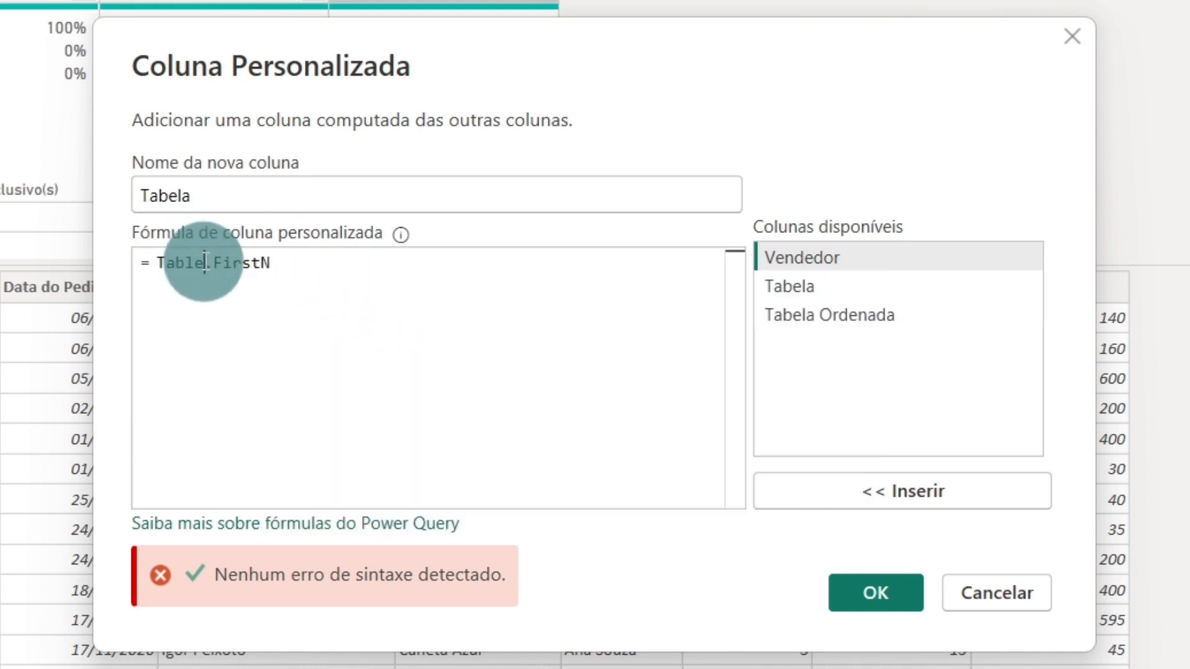
pyautogui.click(417, 265)
pyautogui.write('(')
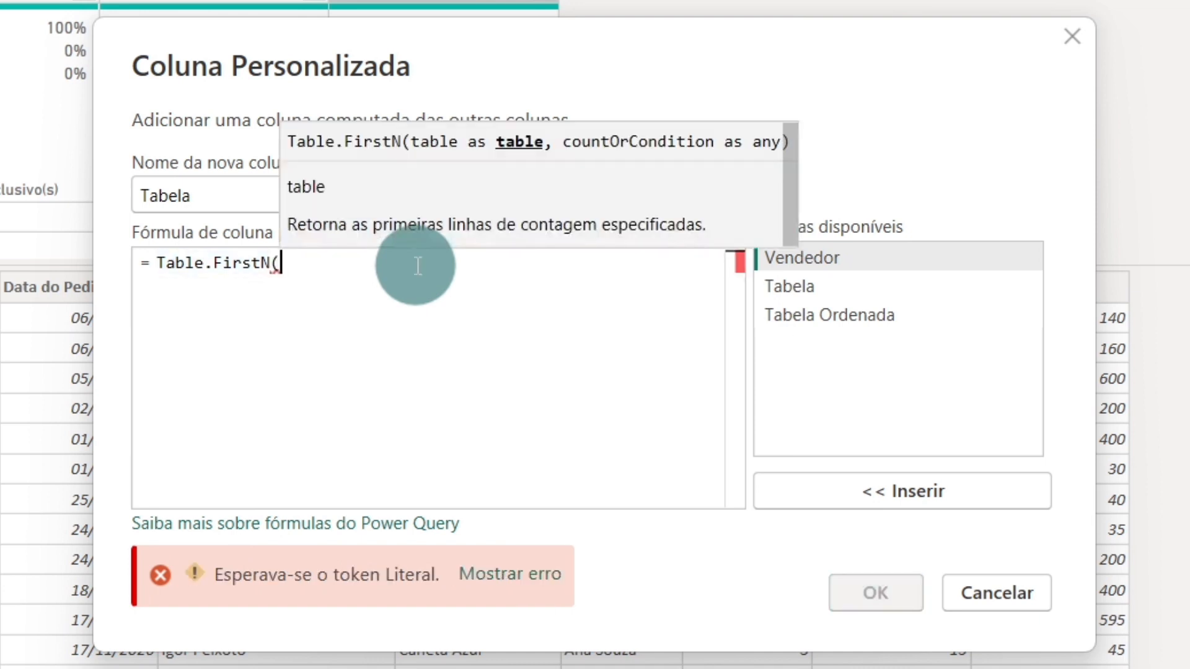
# - Give the function the arguments [Tabela Ordenada] and 1, complete the formula, and add the column
pyautogui.click(860, 310)
pyautogui.doubleClick(861, 310)
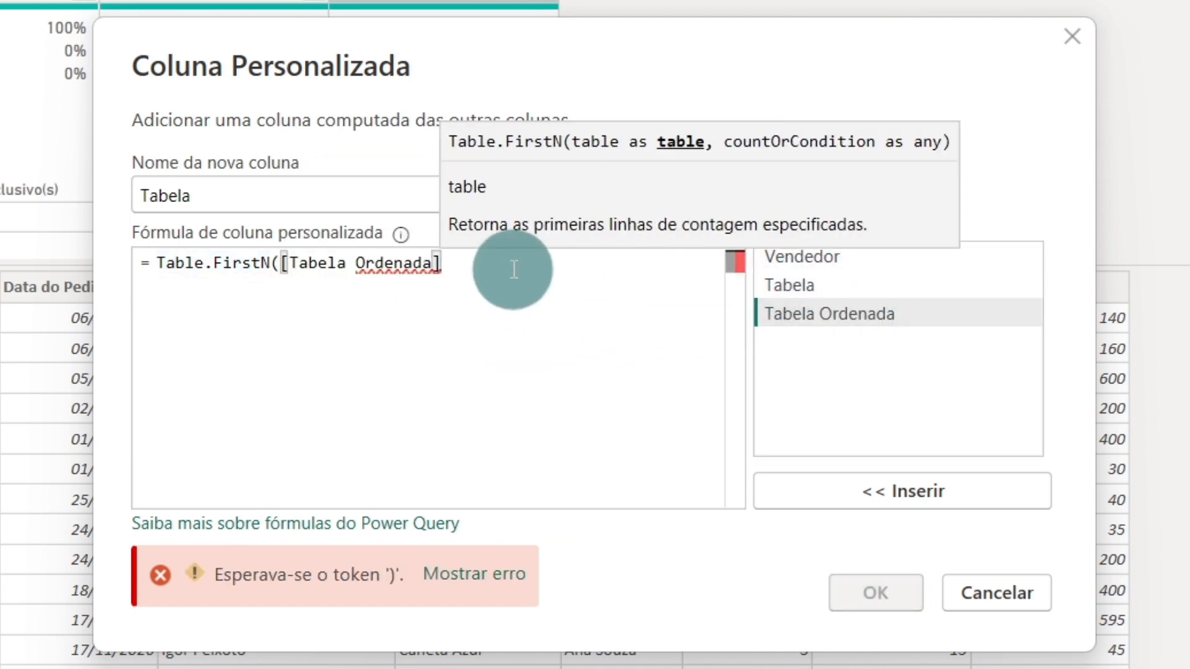
pyautogui.write(',1)')
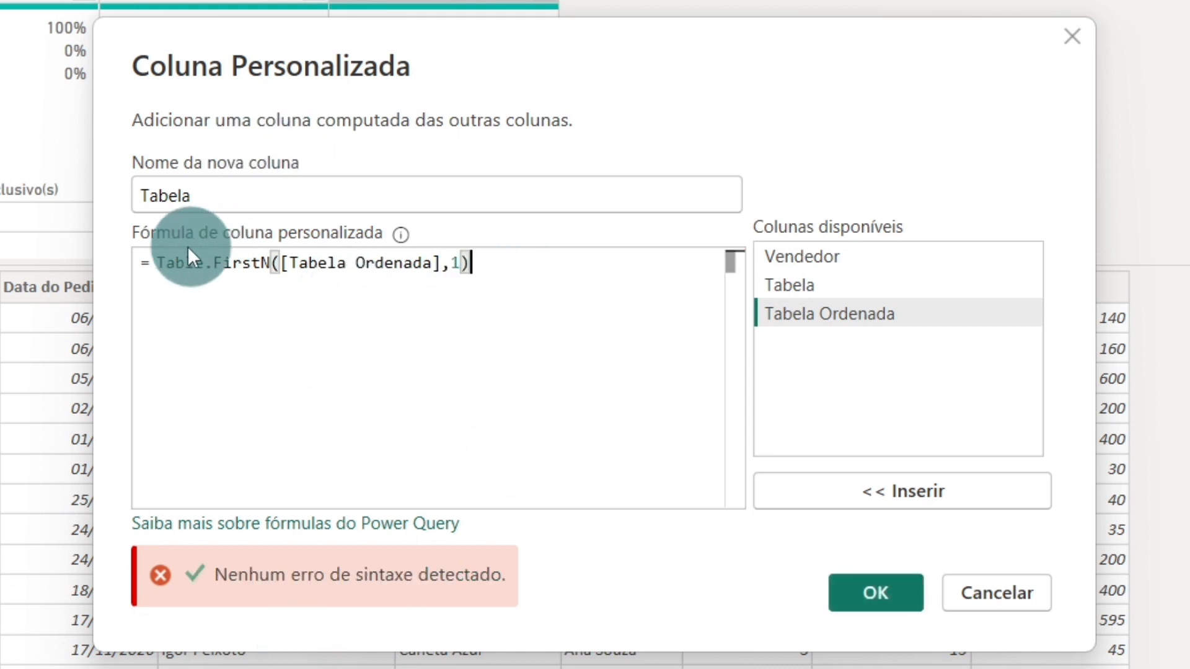
pyautogui.moveTo(159, 263); pyautogui.dragTo(631, 299)
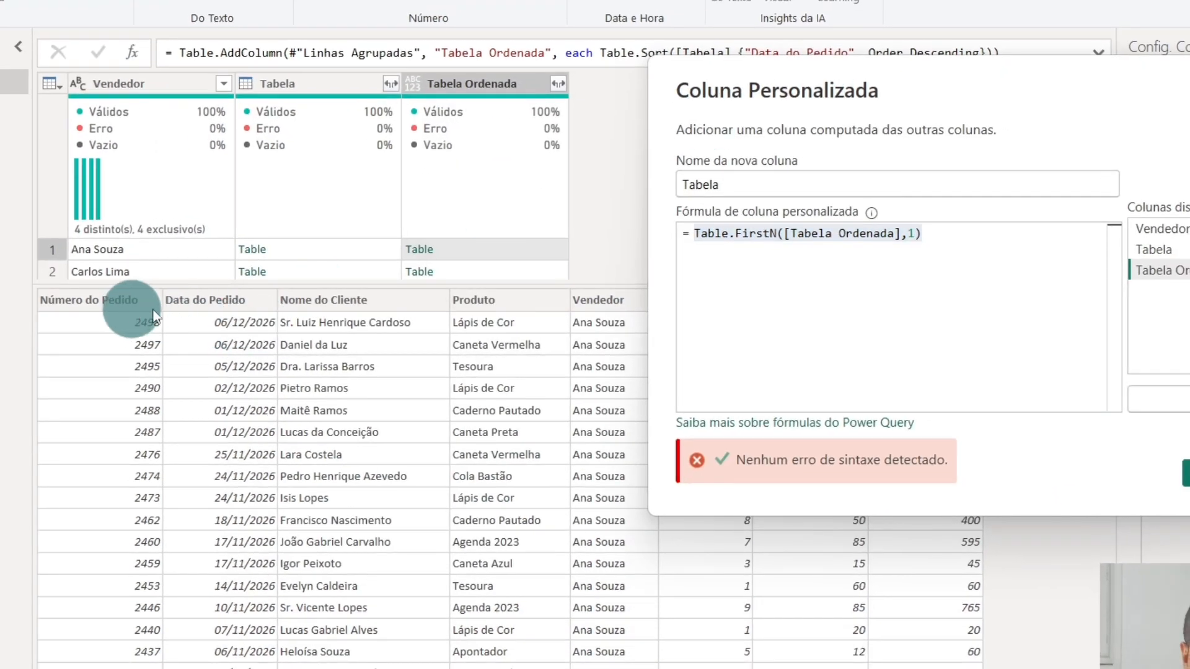
pyautogui.moveTo(843, 95); pyautogui.dragTo(554, 47)
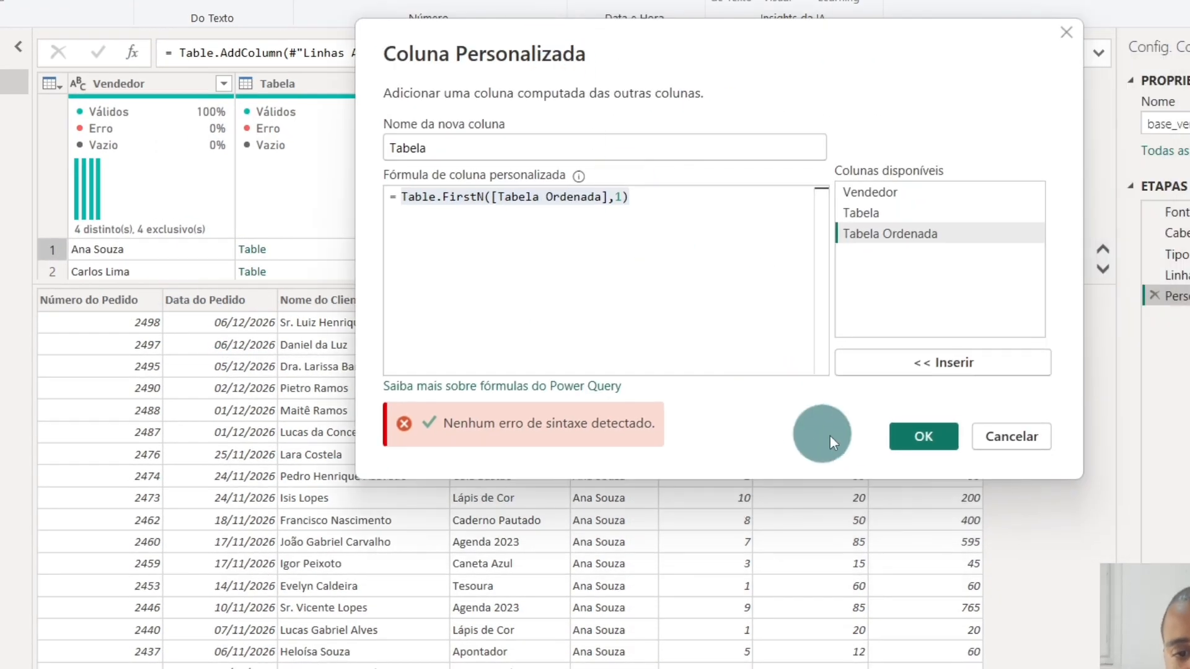
pyautogui.click(904, 441)
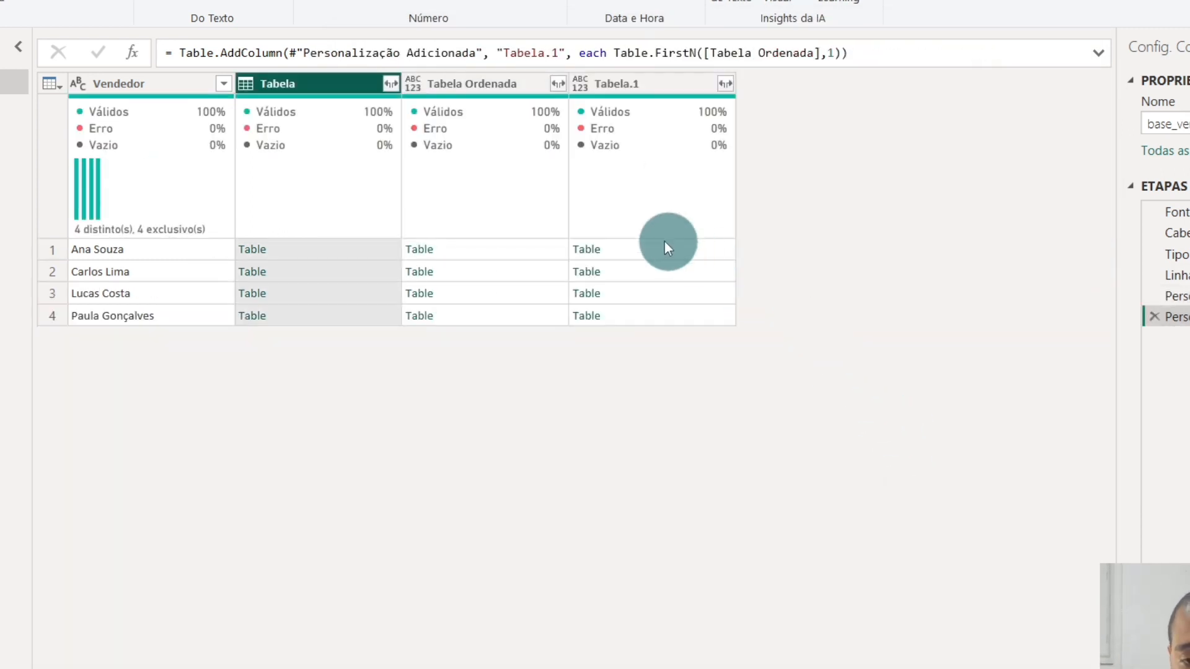
# - Preview the nested table of each of the four sellers in the Tabela.1 column
pyautogui.click(662, 247)
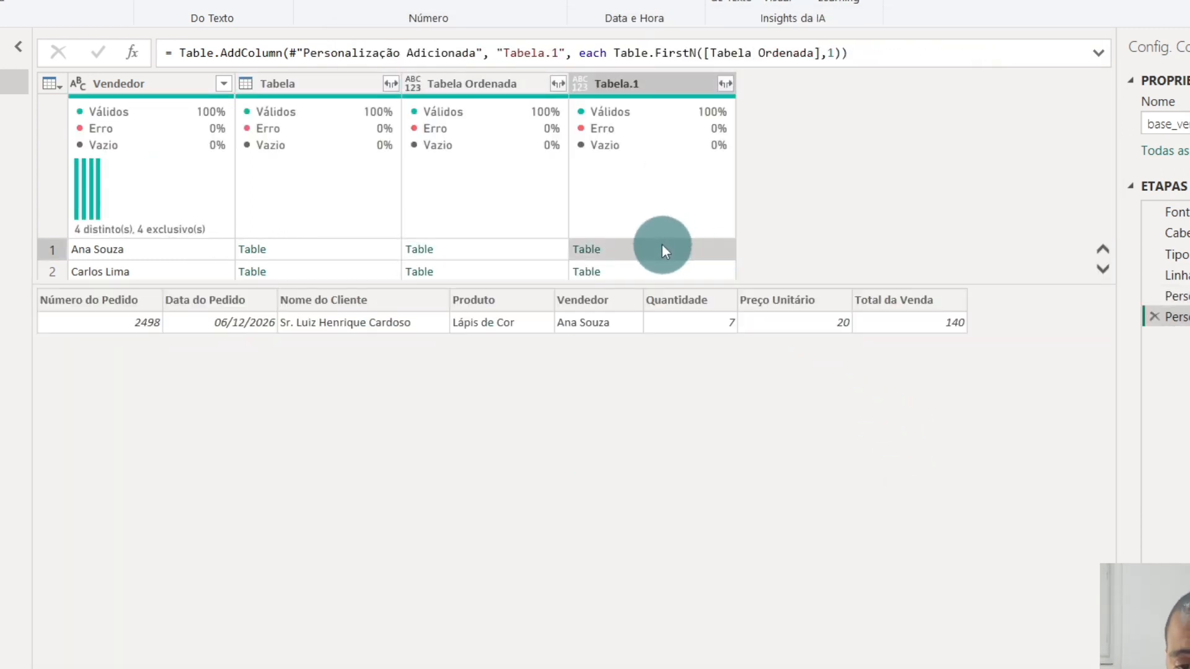
pyautogui.click(692, 272)
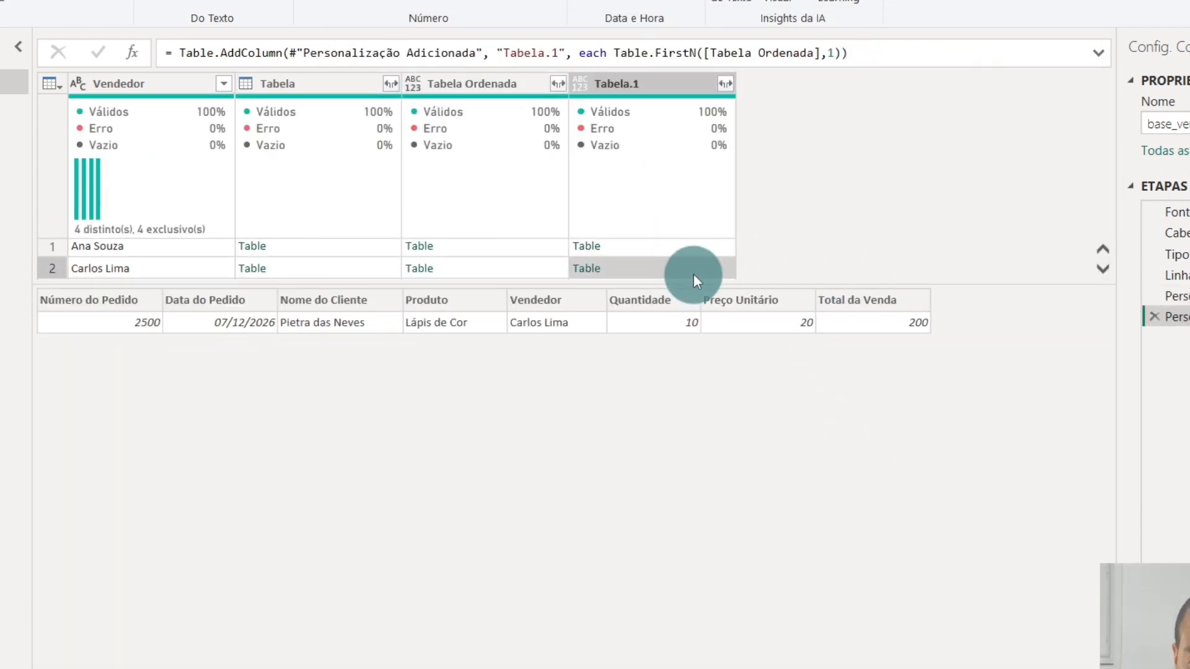
pyautogui.click(694, 276)
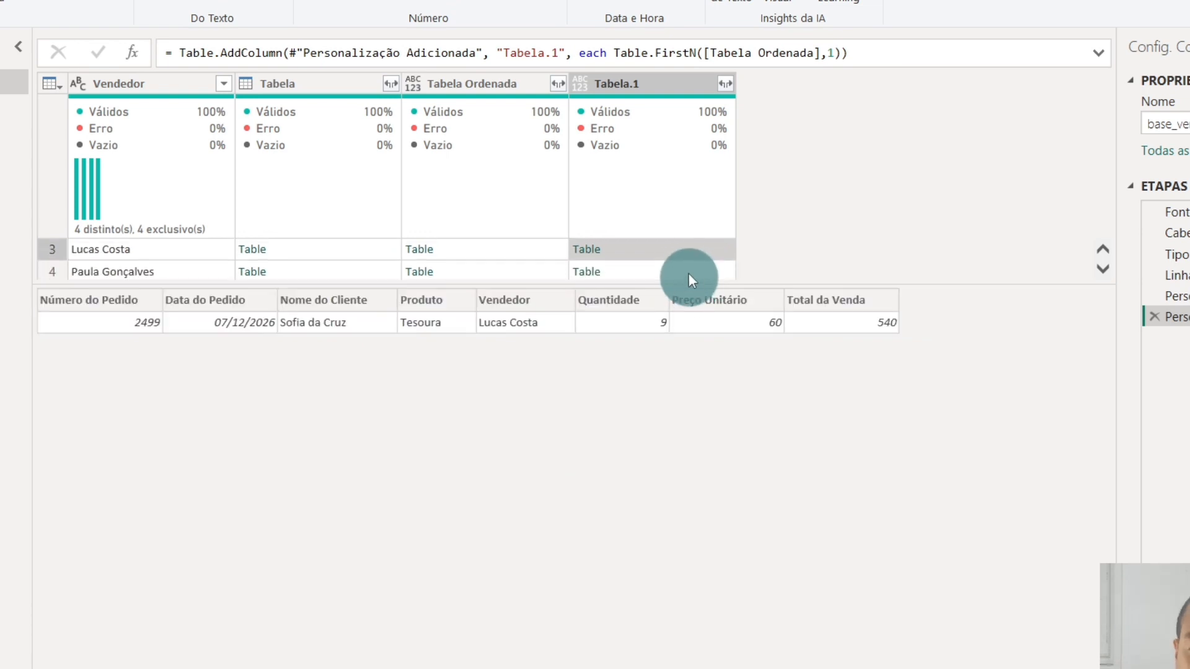
pyautogui.click(688, 272)
# - Open the expand options for Tabela.1, turn off the original column name prefix, and deselect all columns
pyautogui.click(726, 85)
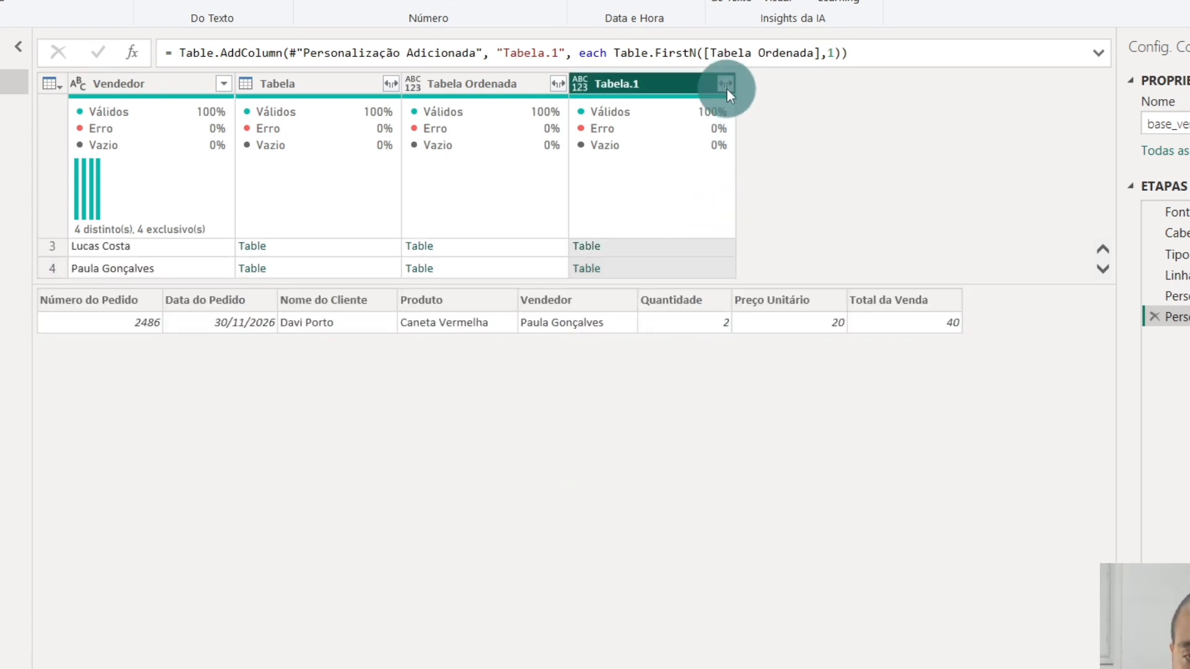
pyautogui.click(452, 363)
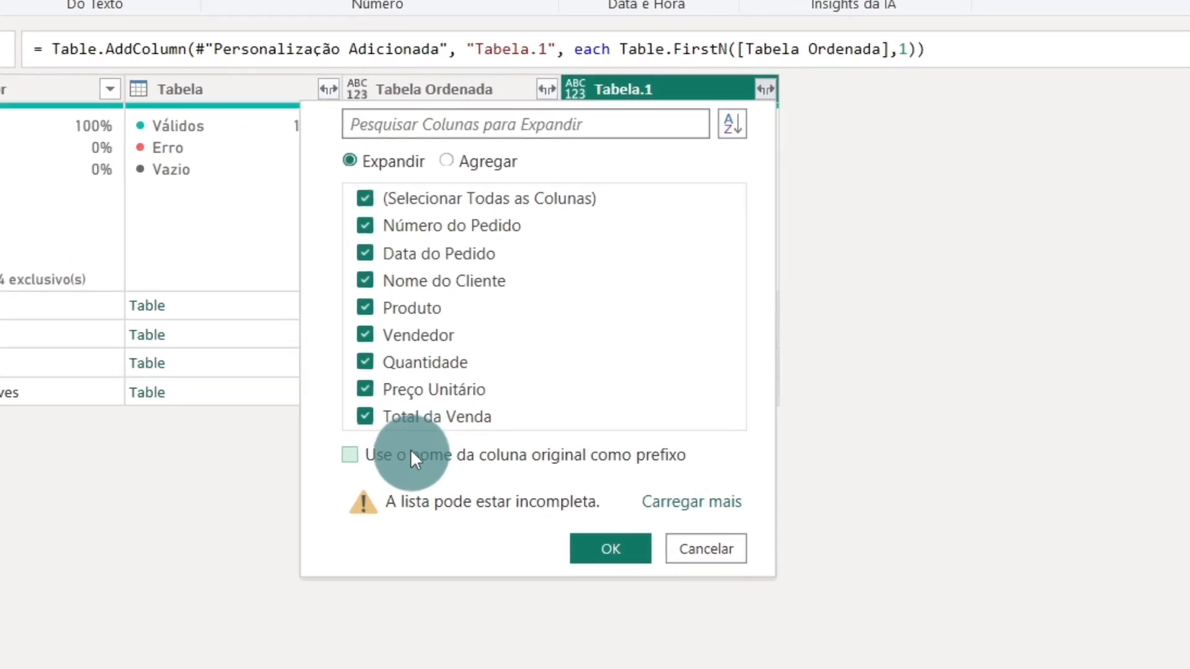
pyautogui.click(511, 167)
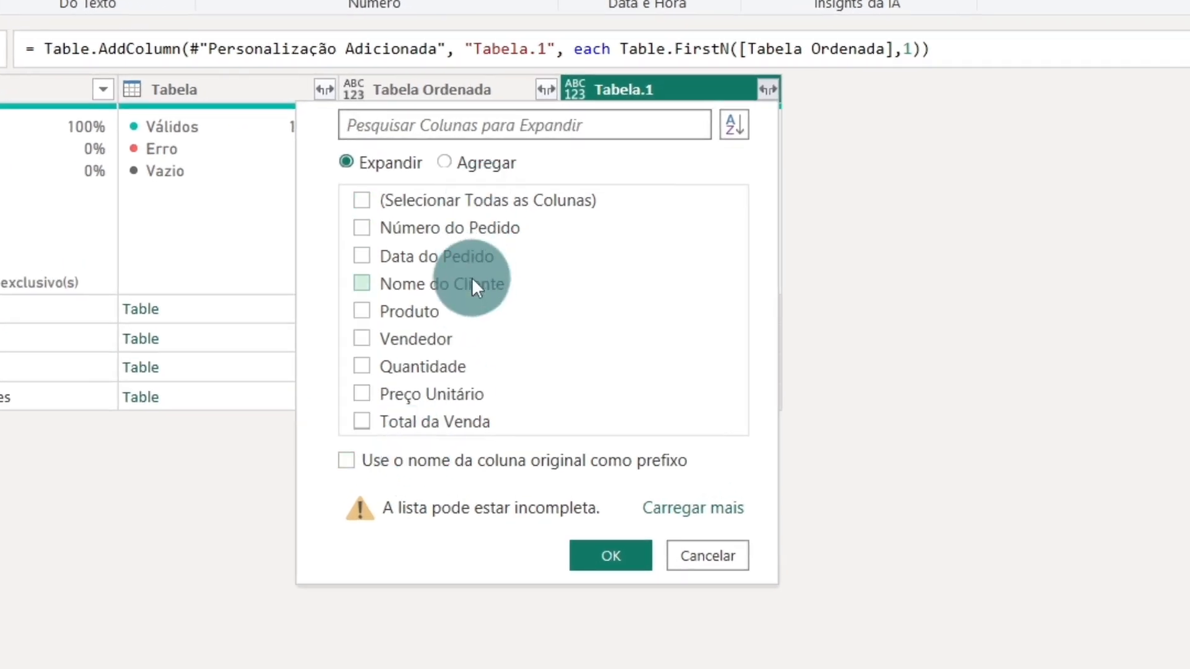
pyautogui.click(496, 200)
pyautogui.click(476, 206)
# - Expand Tabela.1 with only Número do Pedido, Data do Pedido, Produto, Quantidade, Preço Unitário, and Total da Venda
pyautogui.click(455, 231)
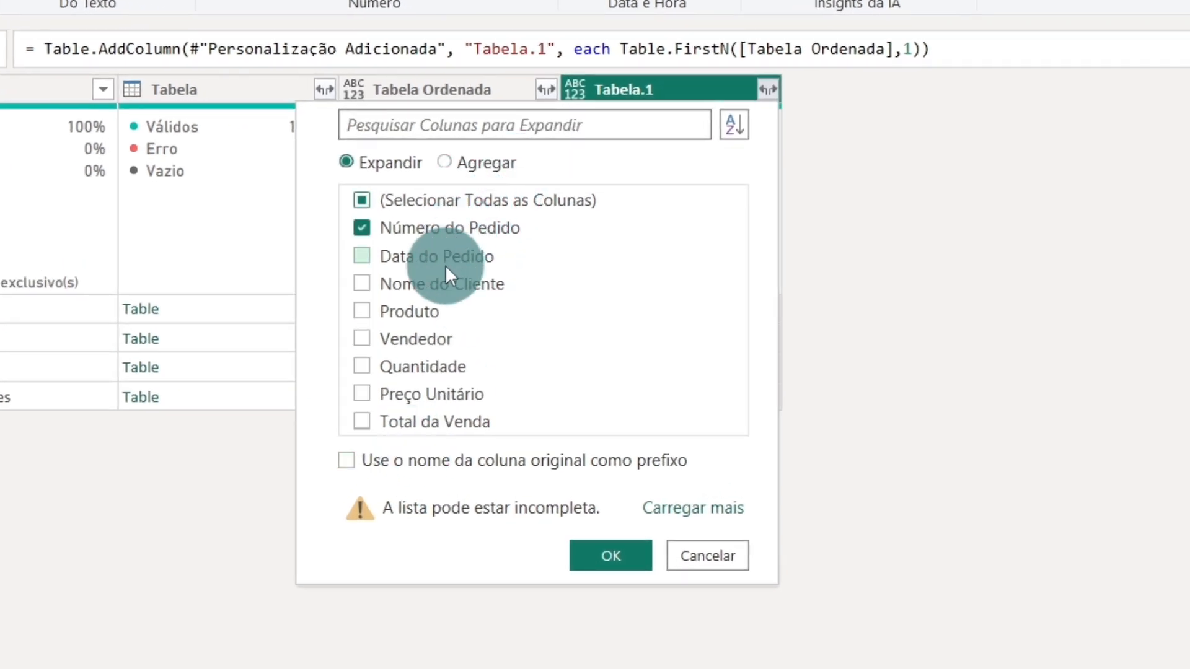
pyautogui.click(447, 260)
pyautogui.click(443, 311)
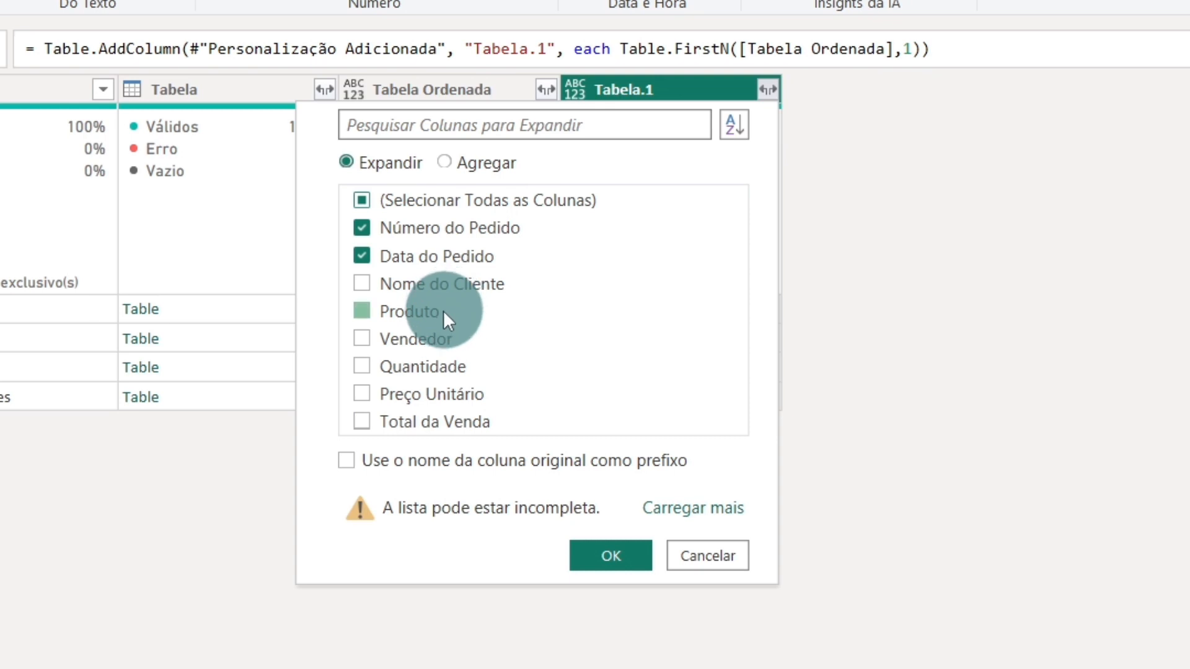
pyautogui.click(429, 366)
pyautogui.click(427, 394)
pyautogui.click(427, 422)
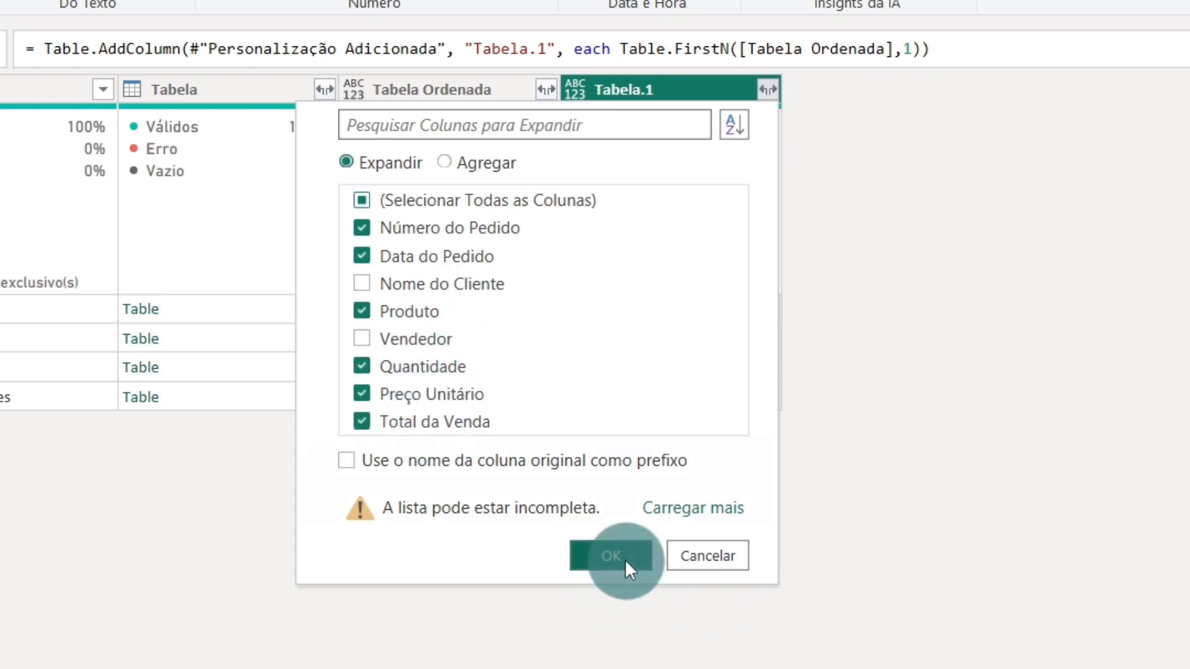
pyautogui.click(611, 556)
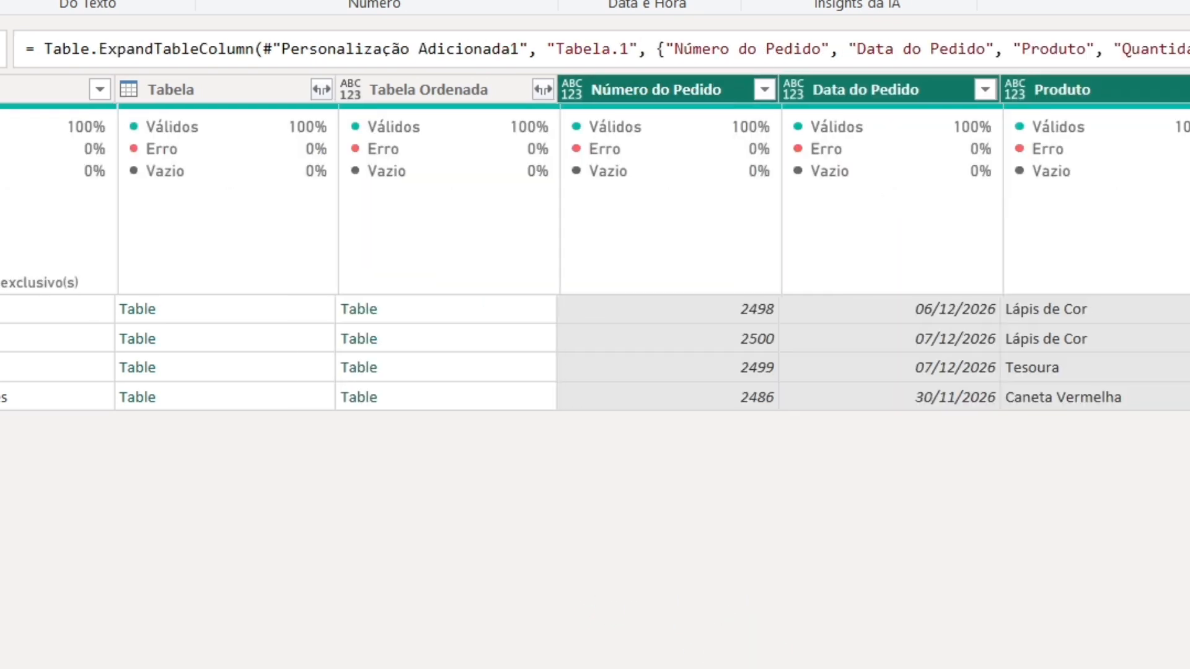
pyautogui.hscroll(-8, 595, 243)
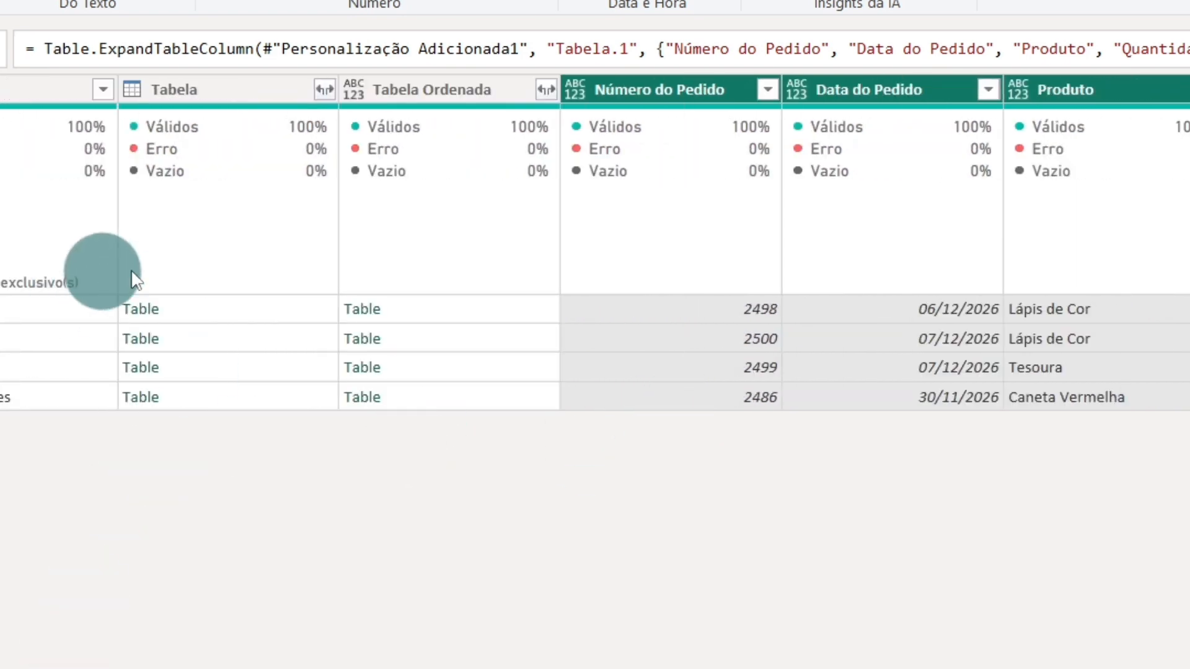
pyautogui.hscroll(8, 594, 243)
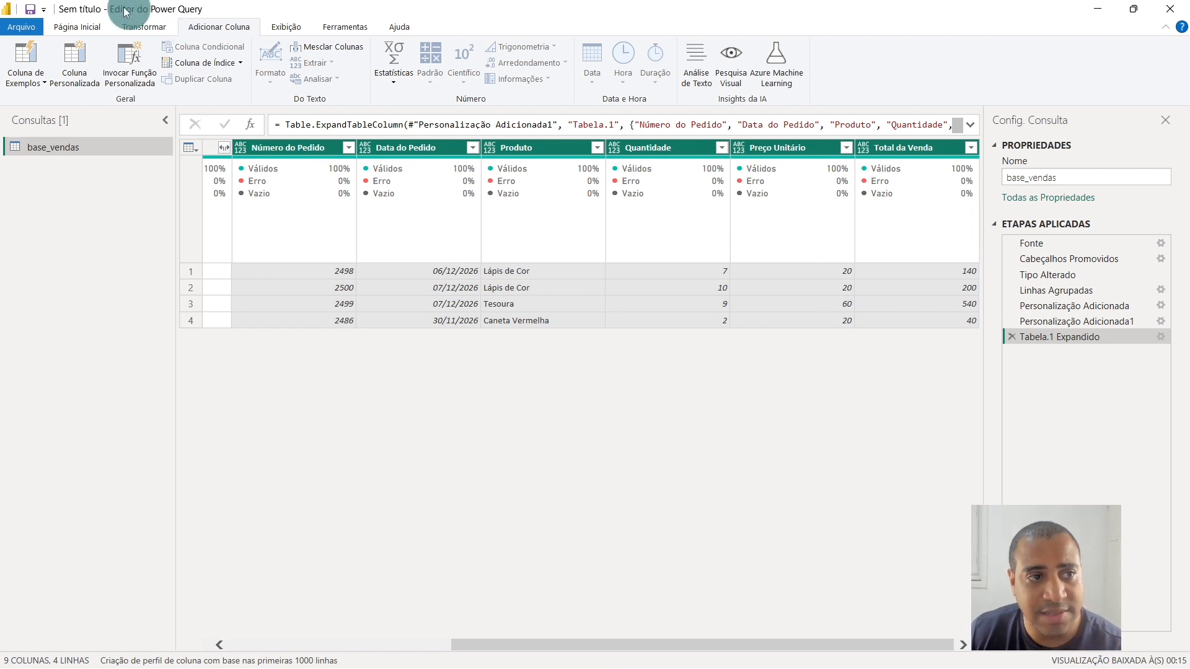
# - Go back to the Personalização Adicionada step and preview the first seller's nested table in the Tabela Ordenada column
pyautogui.click(1127, 319)
pyautogui.click(1110, 307)
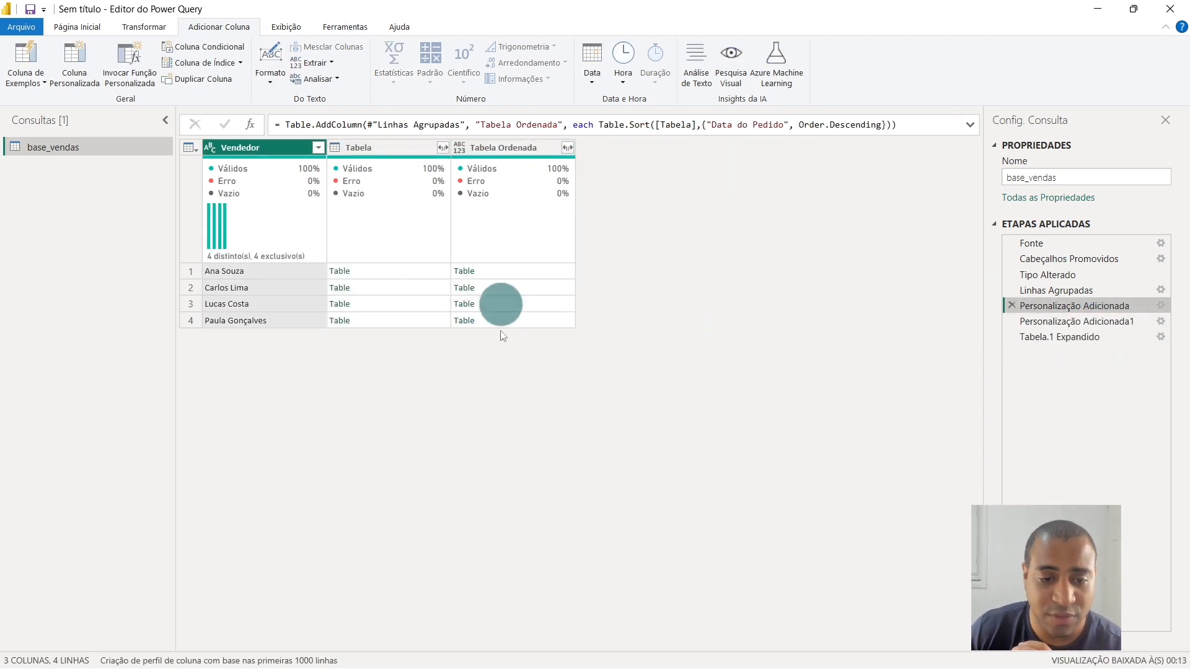
pyautogui.click(516, 147)
pyautogui.click(505, 271)
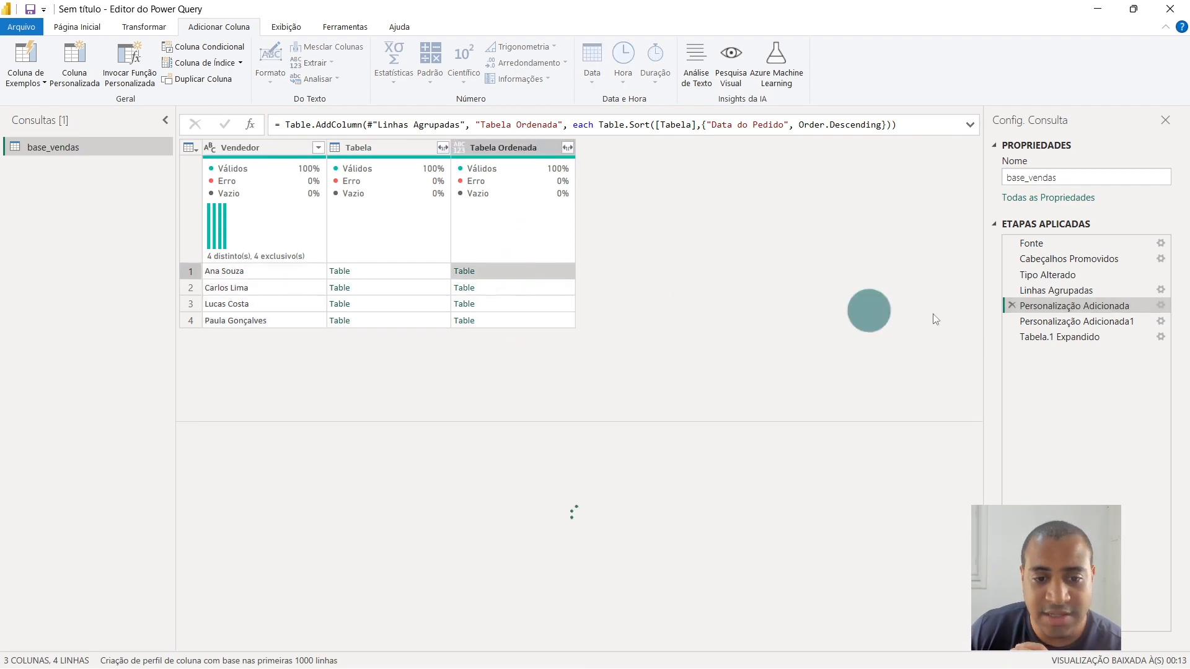
pyautogui.click(1160, 305)
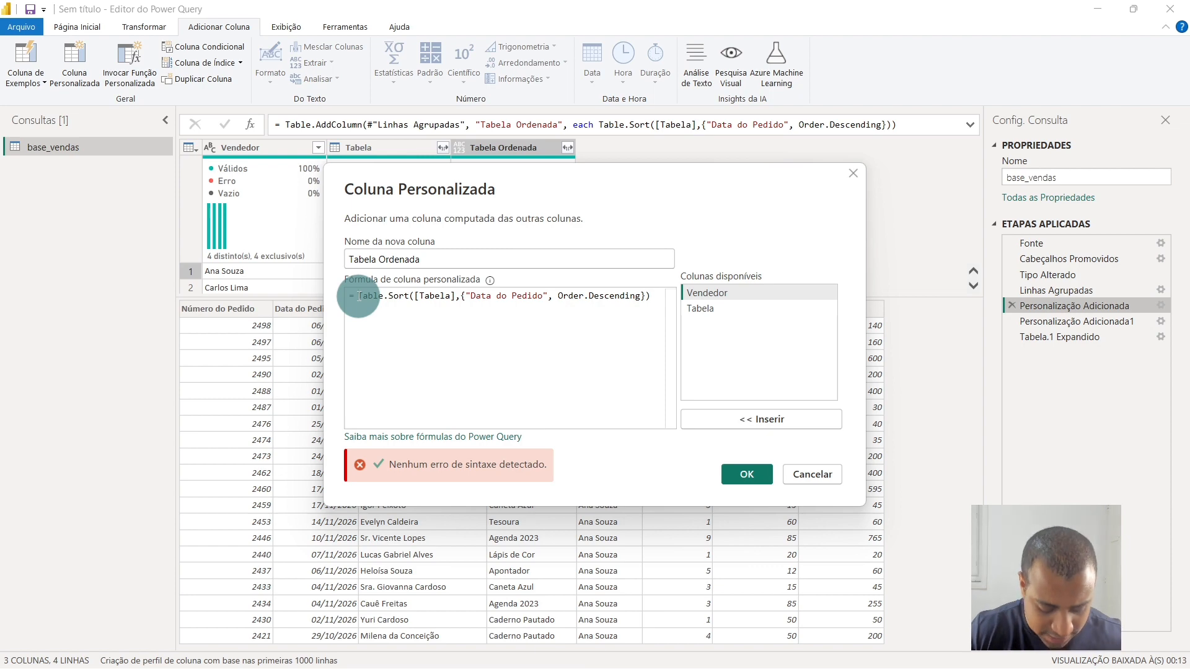
pyautogui.write('Table.')
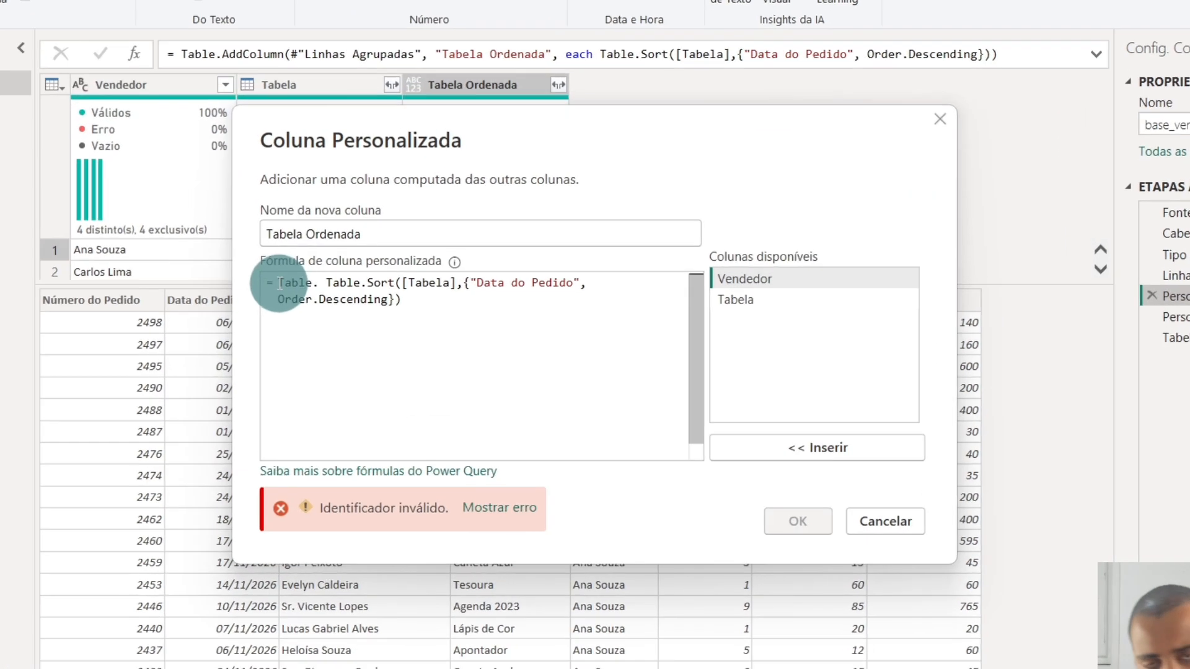
pyautogui.press('BackSpace')
pyautogui.press('BackSpace')
pyautogui.press('BackSpace')
pyautogui.press('BackSpace')
pyautogui.press('BackSpace')
pyautogui.press('BackSpace')
pyautogui.press('BackSpace')
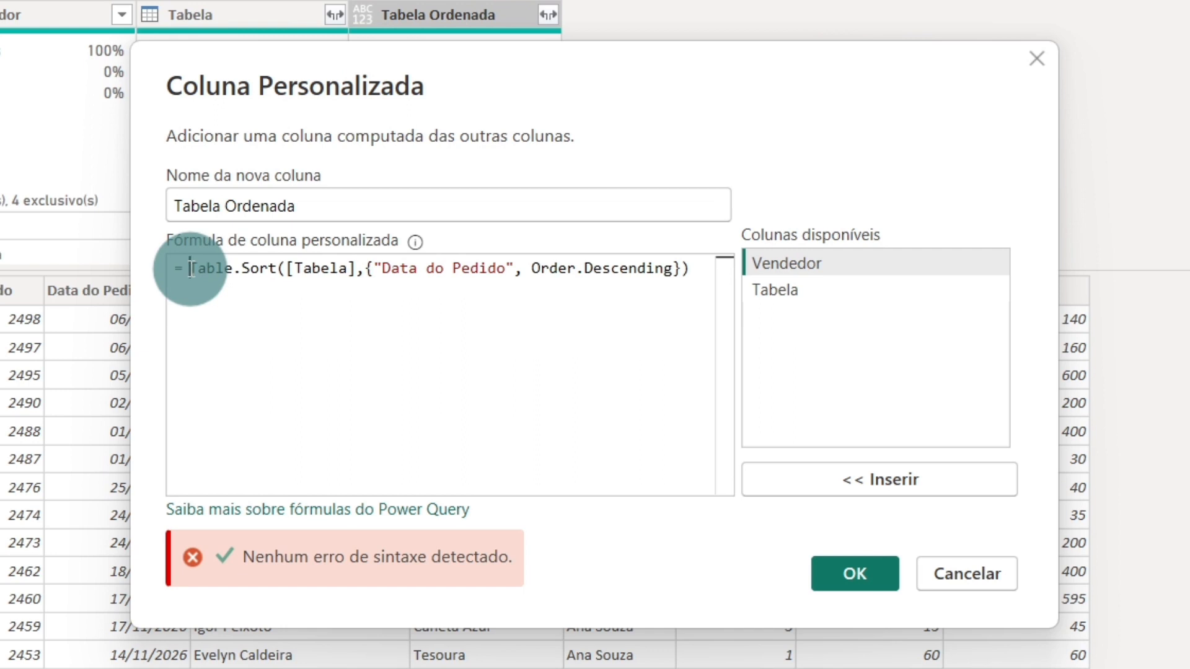
pyautogui.click(1015, 571)
pyautogui.click(738, 391)
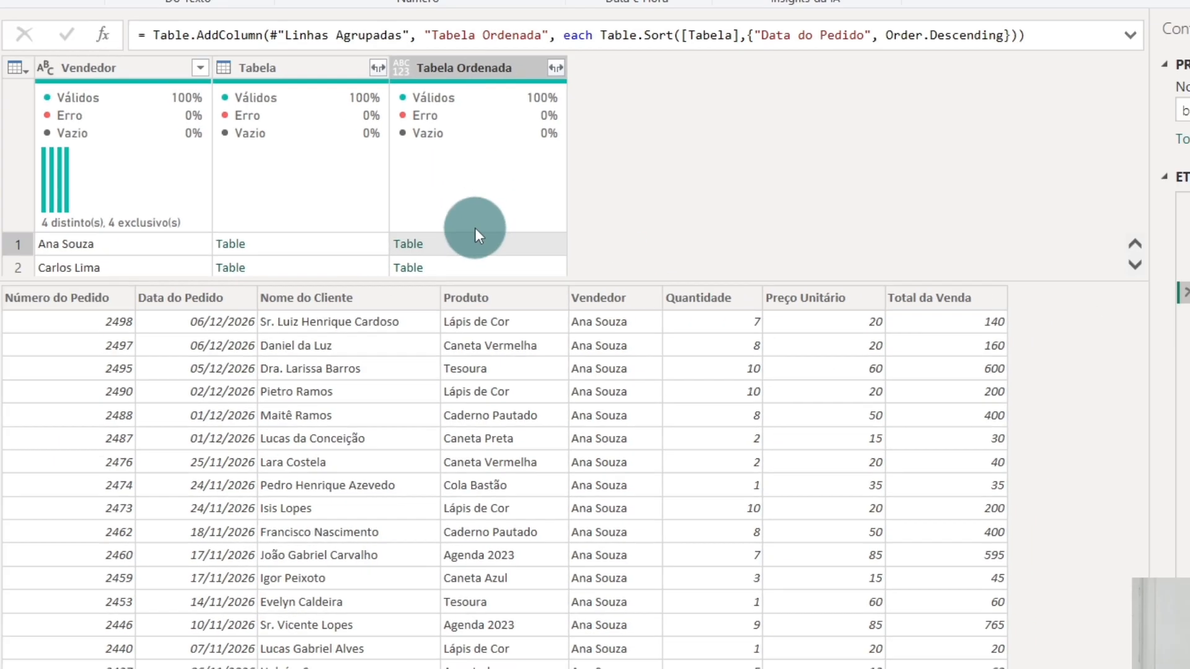
# - Compare the first seller's nested tables in the Tabela and Tabela Ordenada columns
pyautogui.click(471, 242)
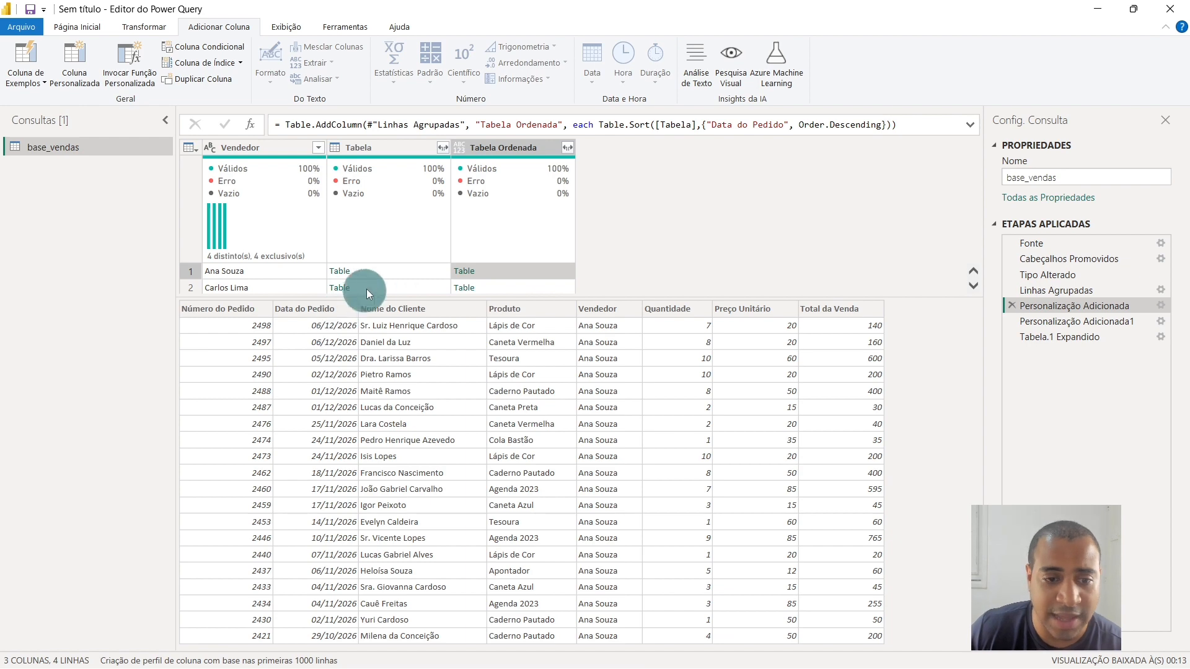
pyautogui.click(410, 269)
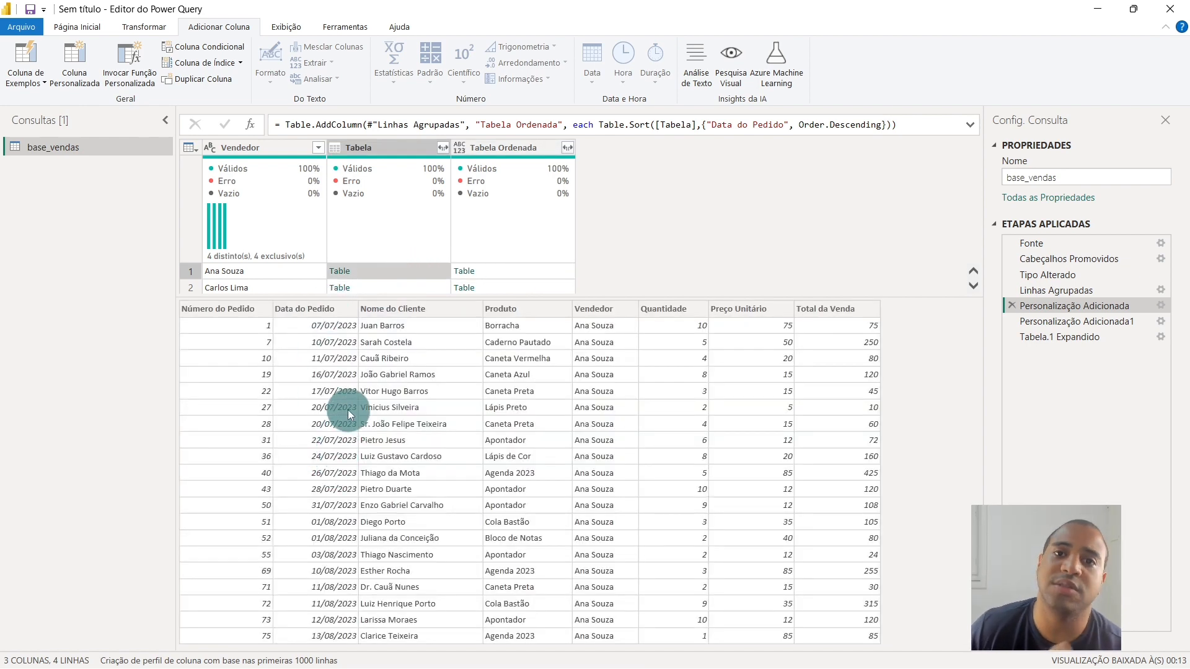
pyautogui.click(539, 274)
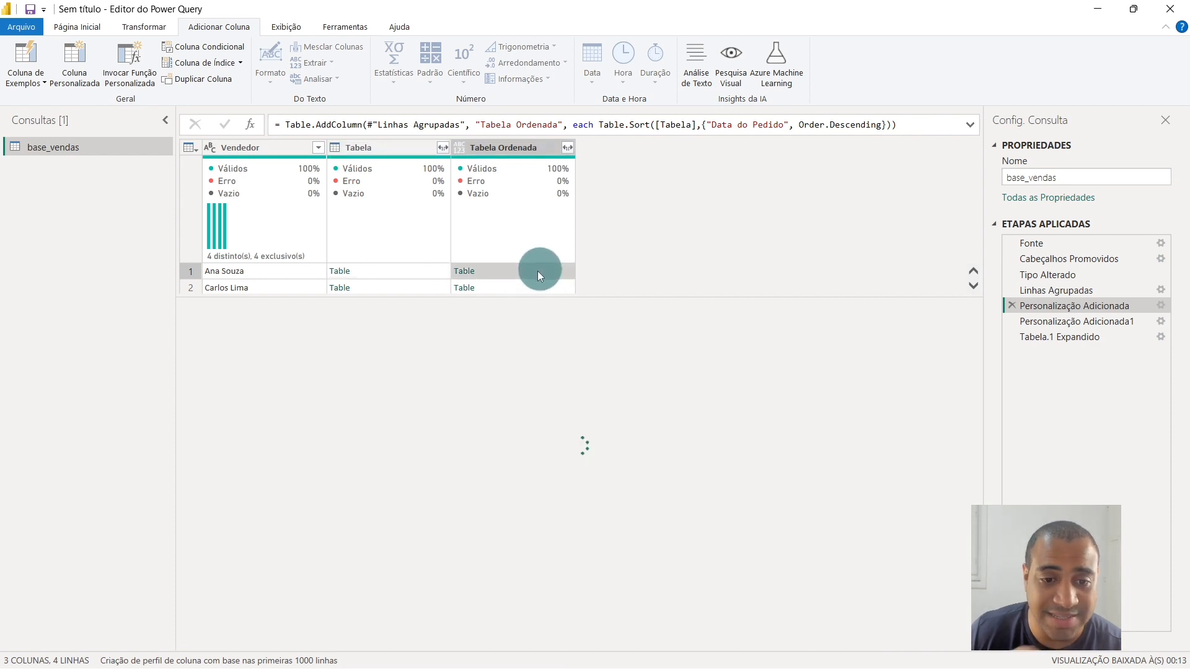
pyautogui.click(396, 271)
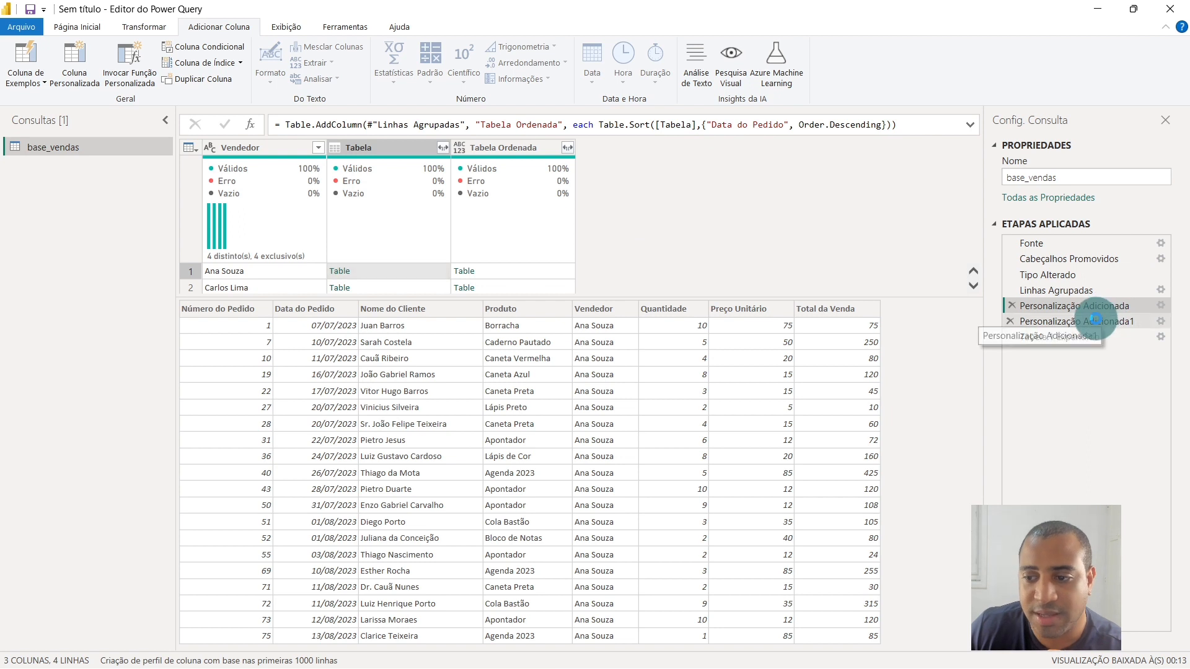
# - In the Personalização Adicionada1 step, set the Table.FirstN row count to 2 in the formula
pyautogui.click(1066, 321)
pyautogui.click(630, 272)
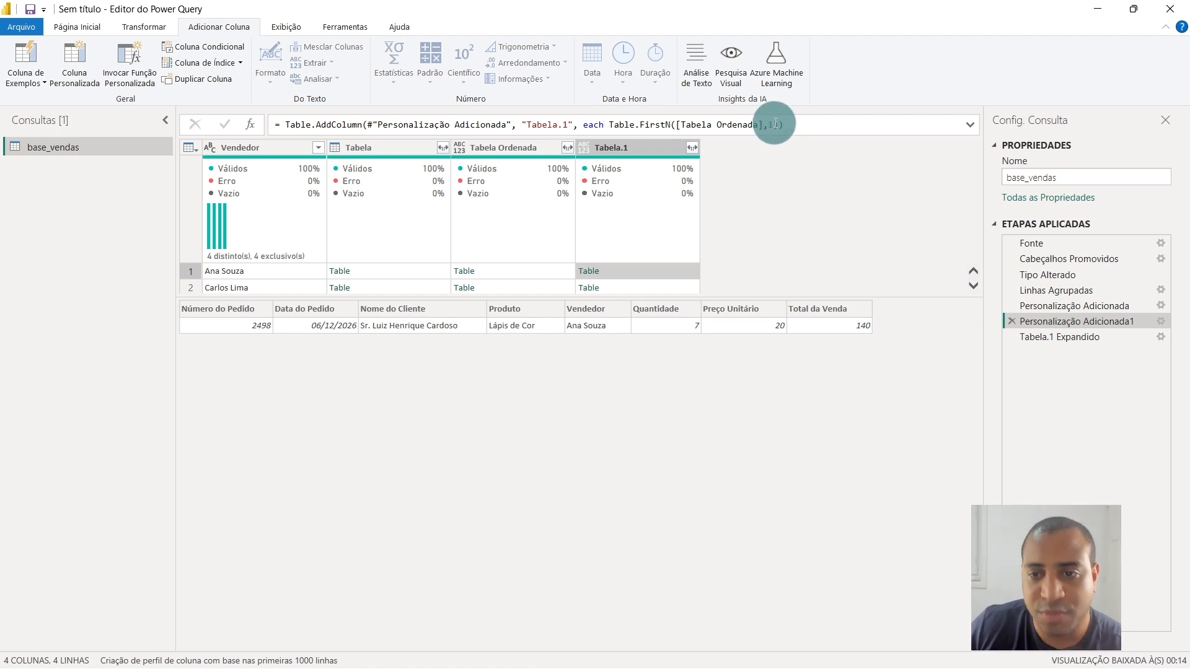
pyautogui.doubleClick(772, 124)
pyautogui.press('BackSpace')
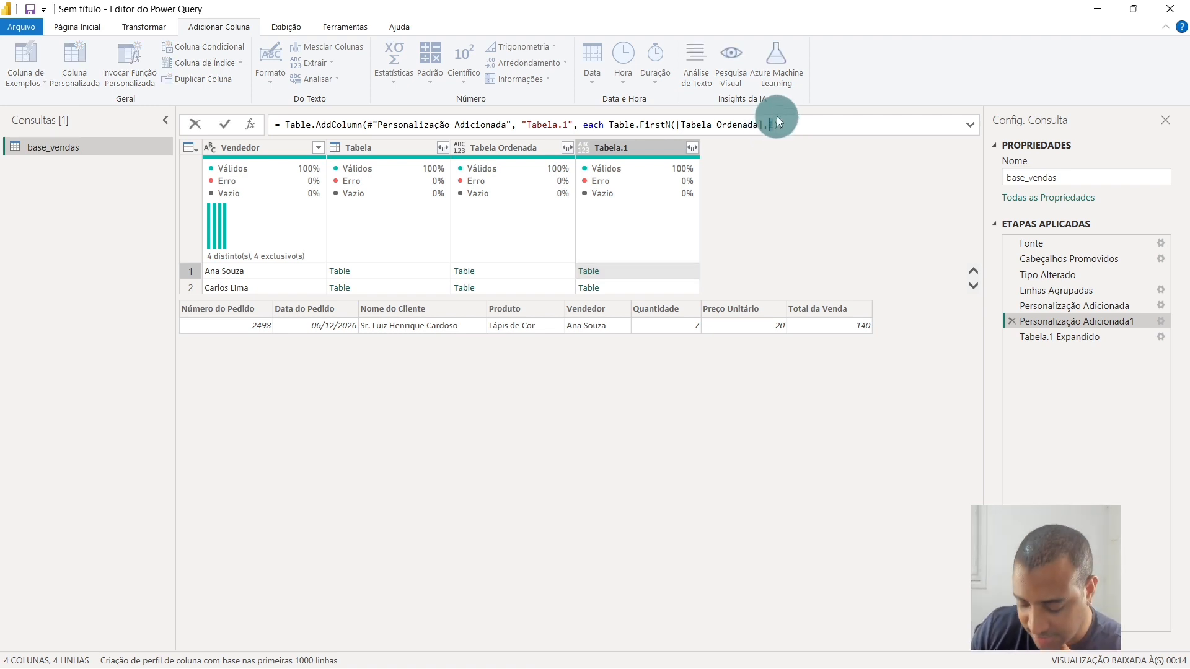
pyautogui.write('2')
pyautogui.press('Return')
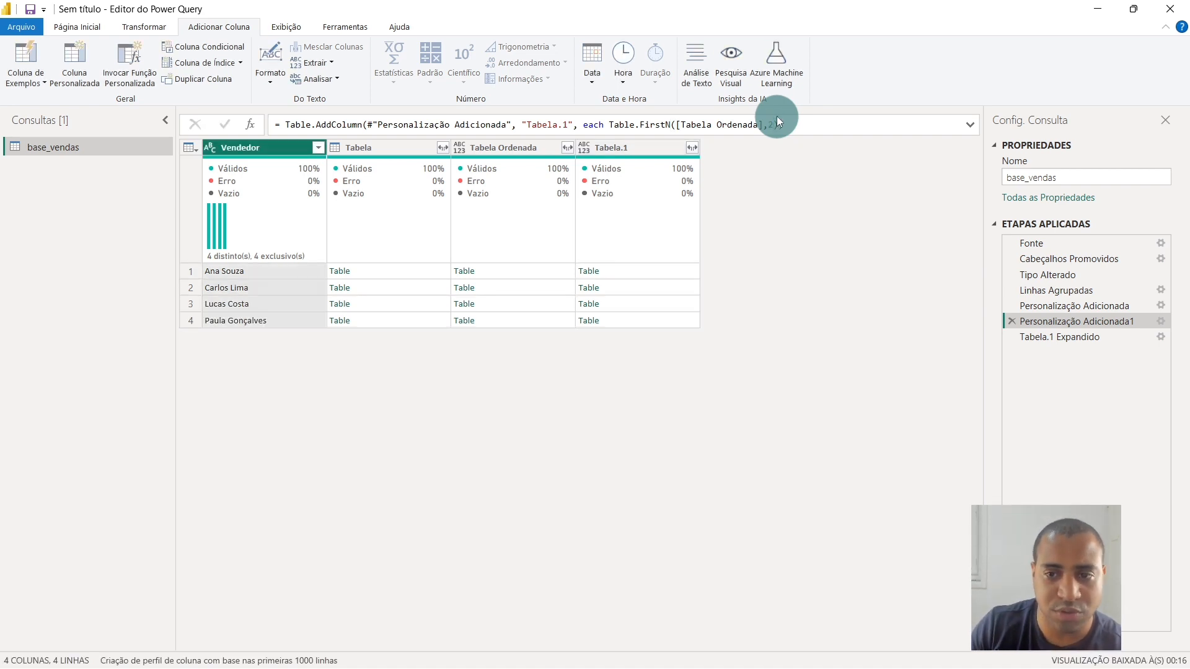
# - Preview the first seller's nested table in Tabela.1, and return to the Tabela.1 Expandido step
pyautogui.click(681, 269)
pyautogui.click(564, 328)
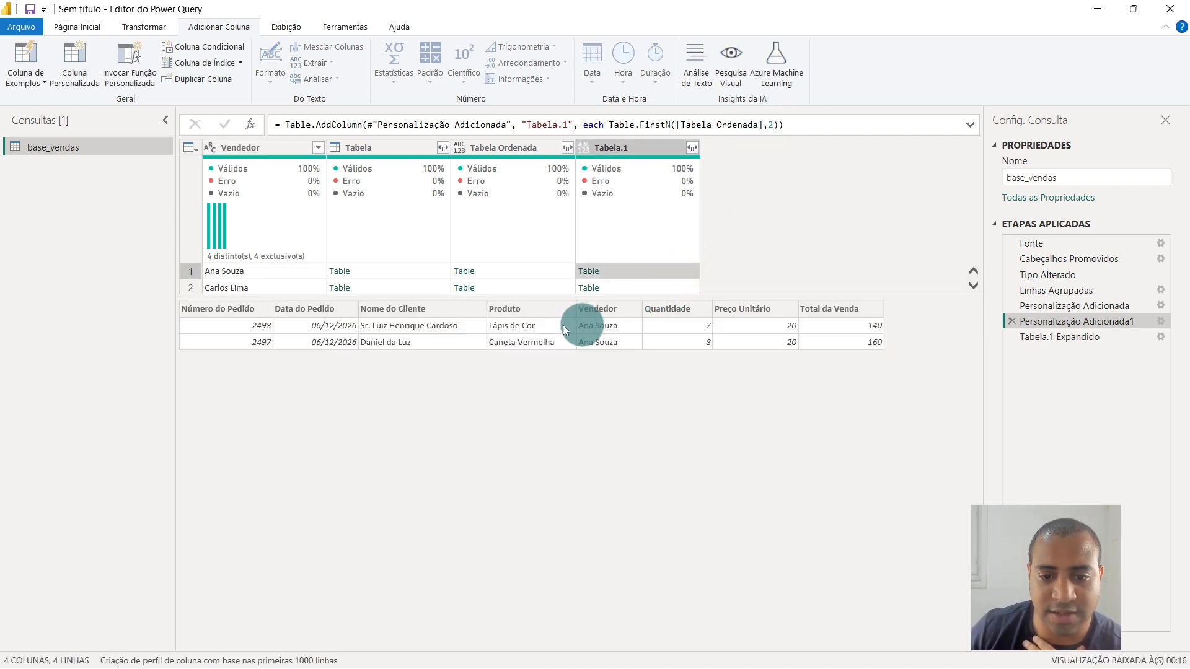
pyautogui.click(1084, 339)
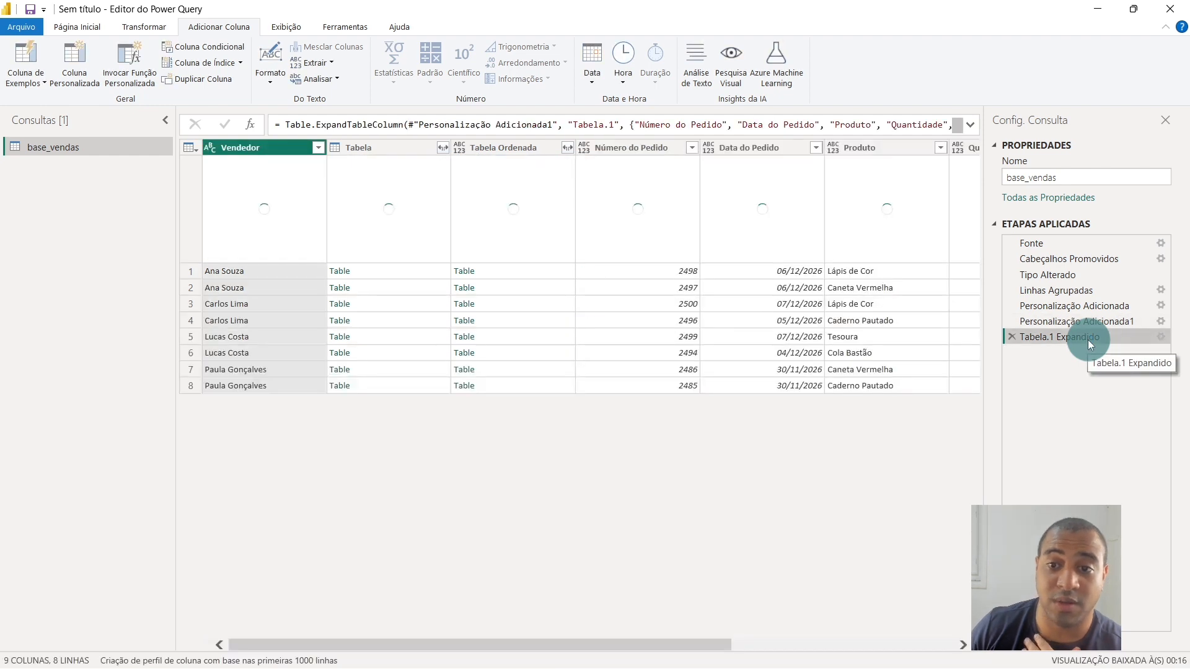